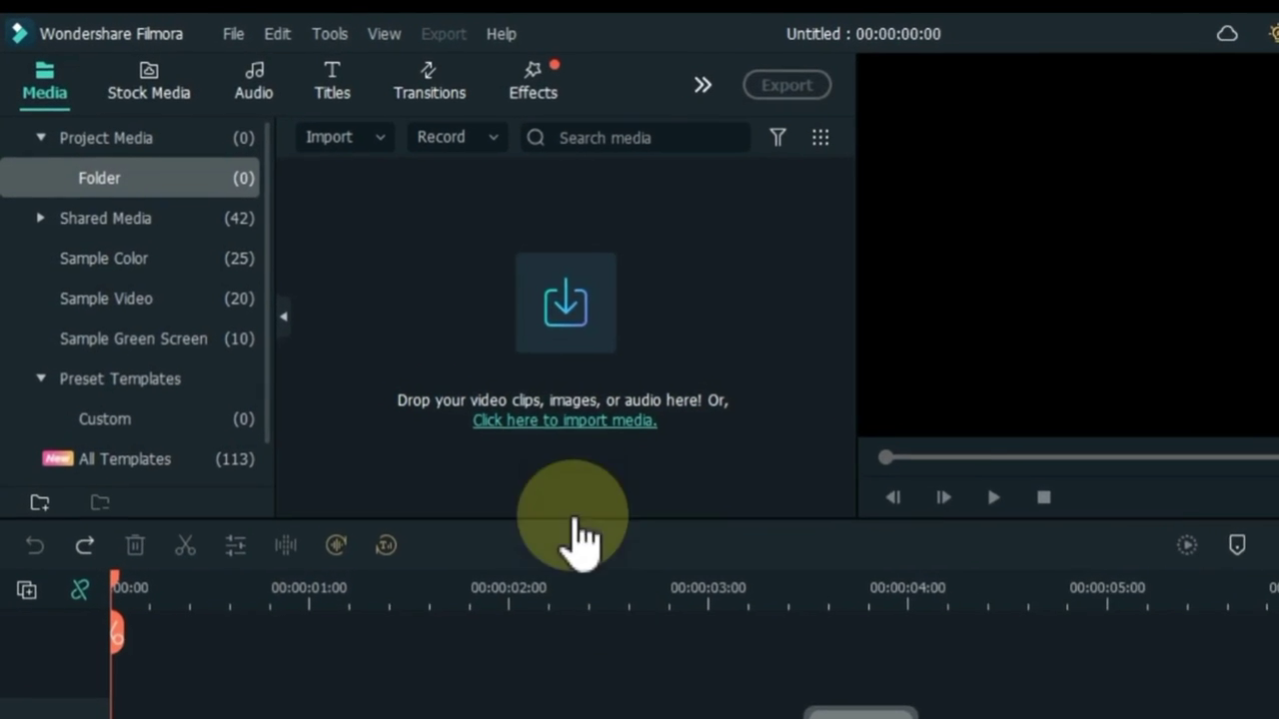
Import video.mp4 and place it at the start of the first video track
{"action": "left_click", "coordinate": [555, 332]}
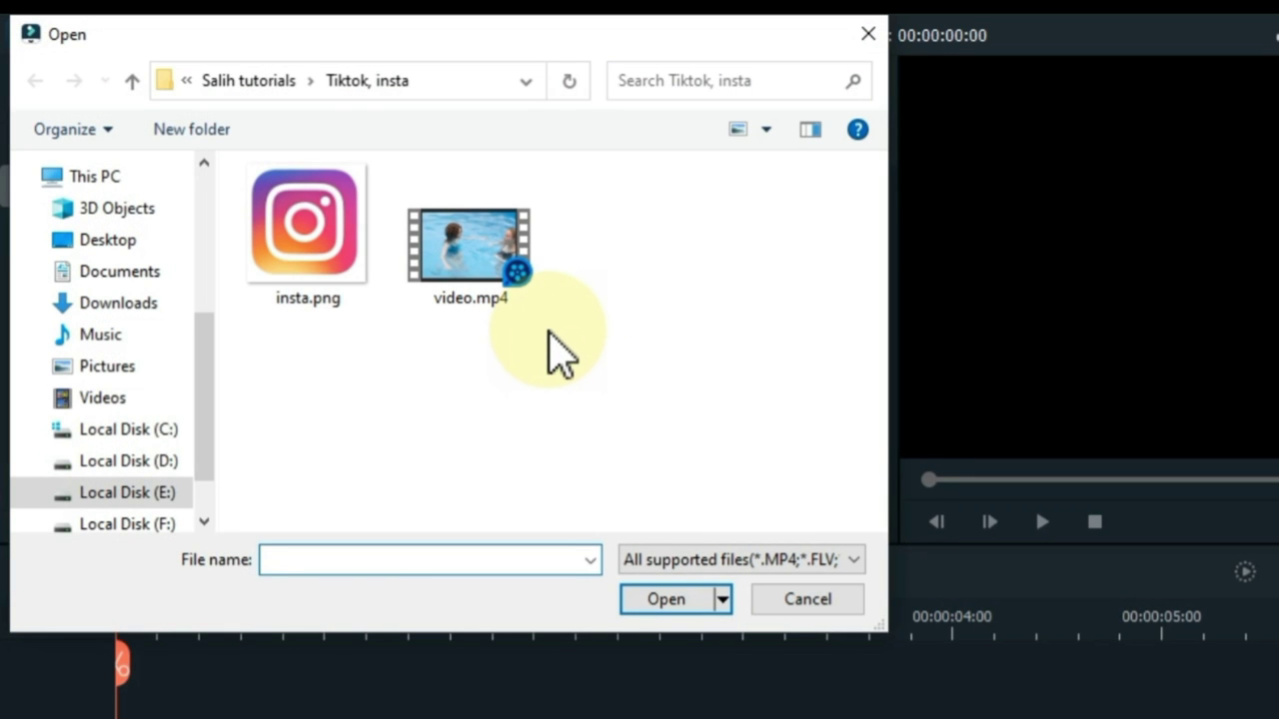
{"action": "left_click", "coordinate": [469, 287]}
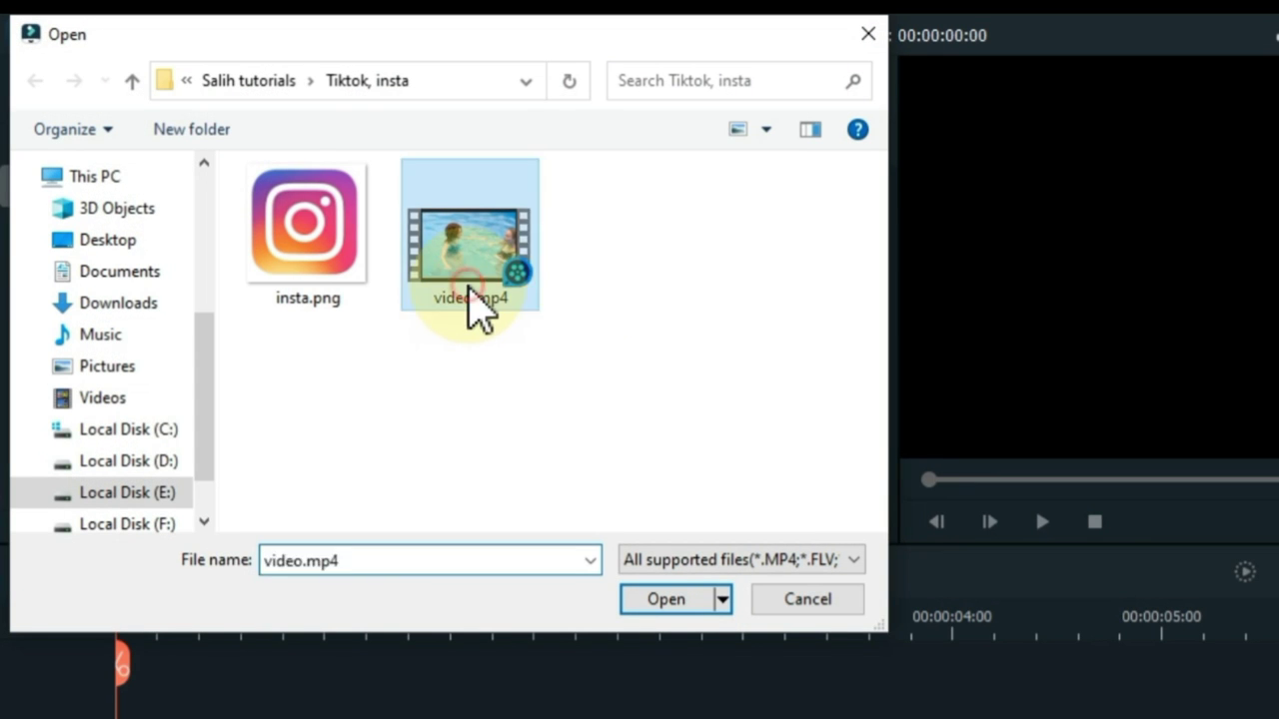
{"action": "left_click", "coordinate": [660, 599]}
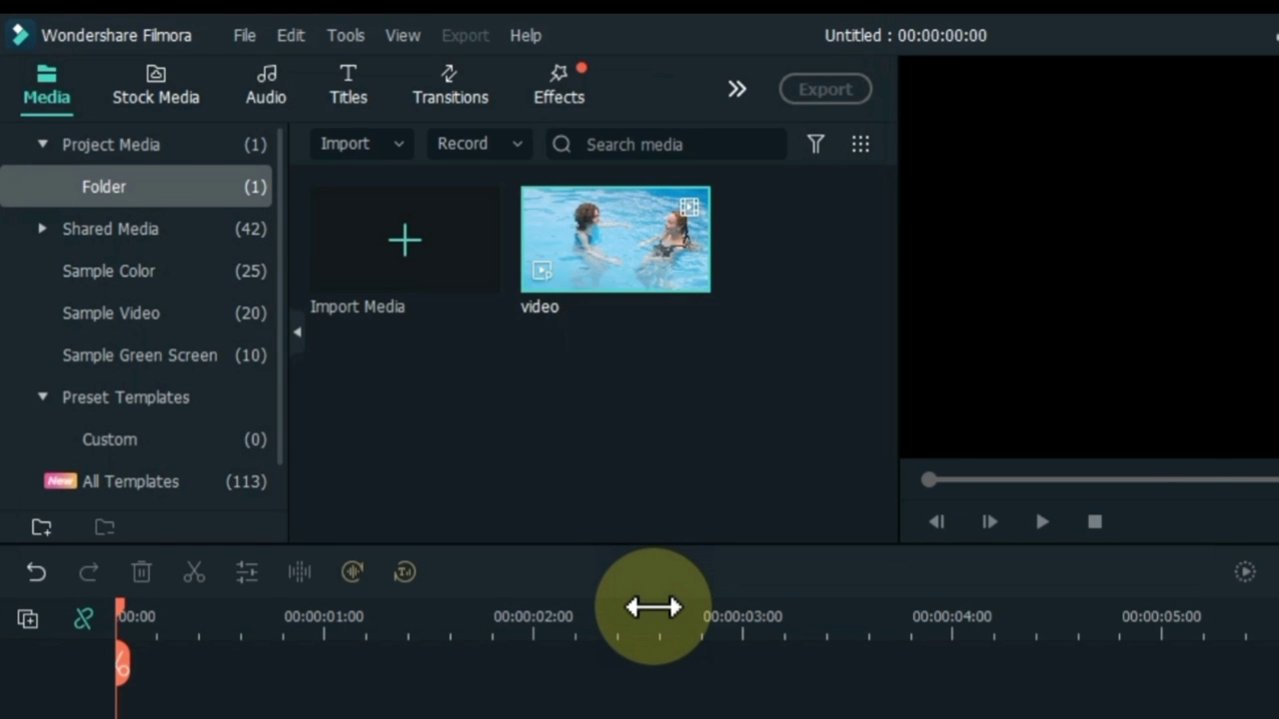
{"action": "left_click_drag", "start_coordinate": [615, 279], "coordinate": [366, 639]}
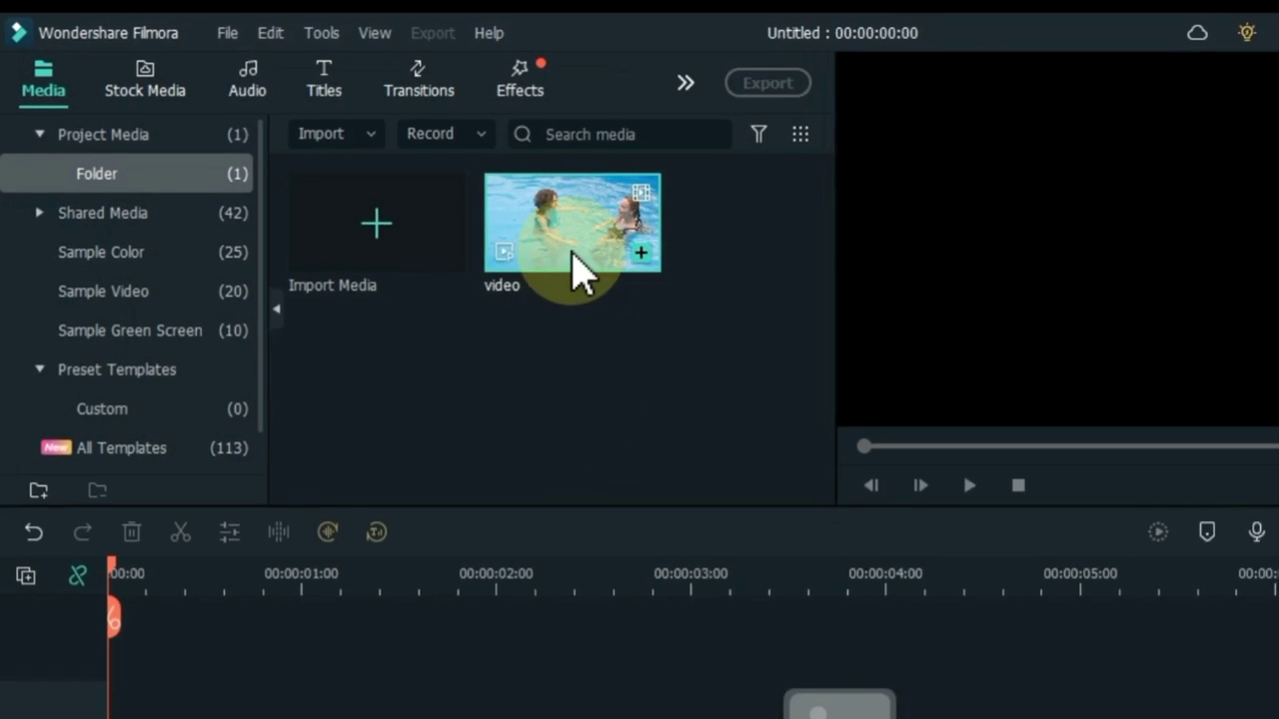
{"action": "left_click_drag", "start_coordinate": [687, 603], "coordinate": [86, 580]}
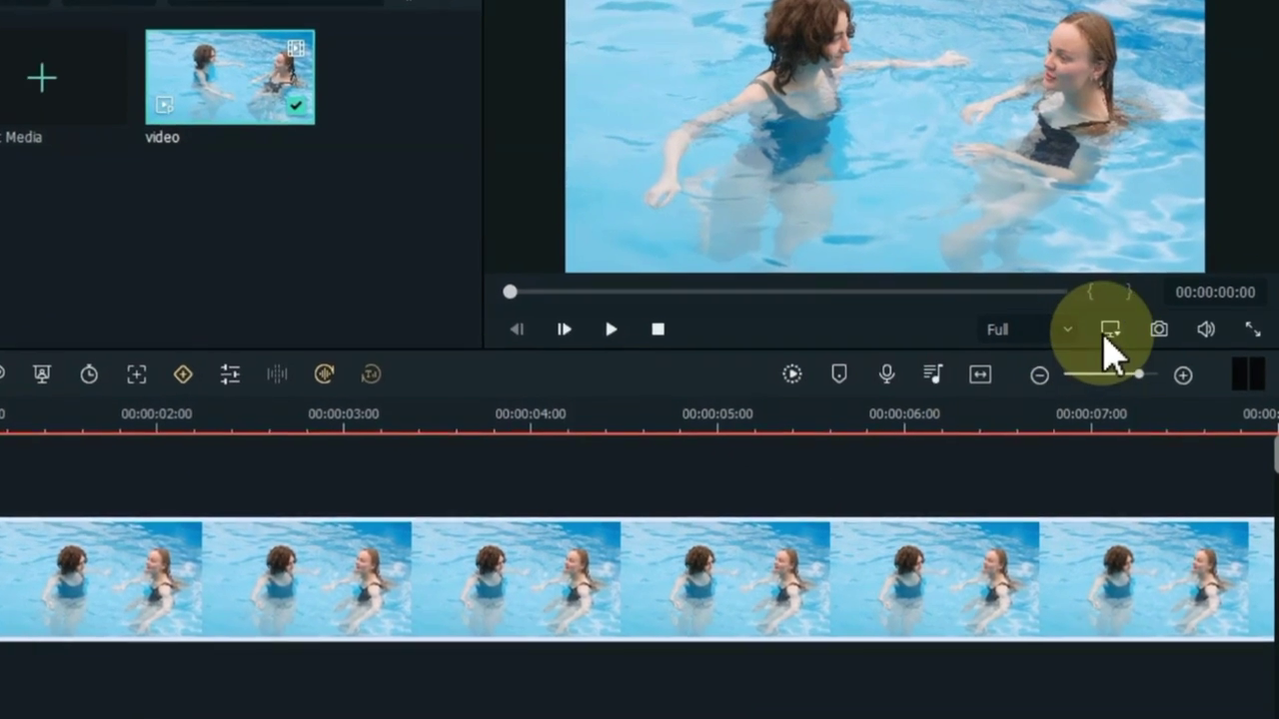
Change the project aspect ratio to 9:16 portrait at 1080 x 1920 and 25 fps
{"action": "left_click", "coordinate": [1143, 373]}
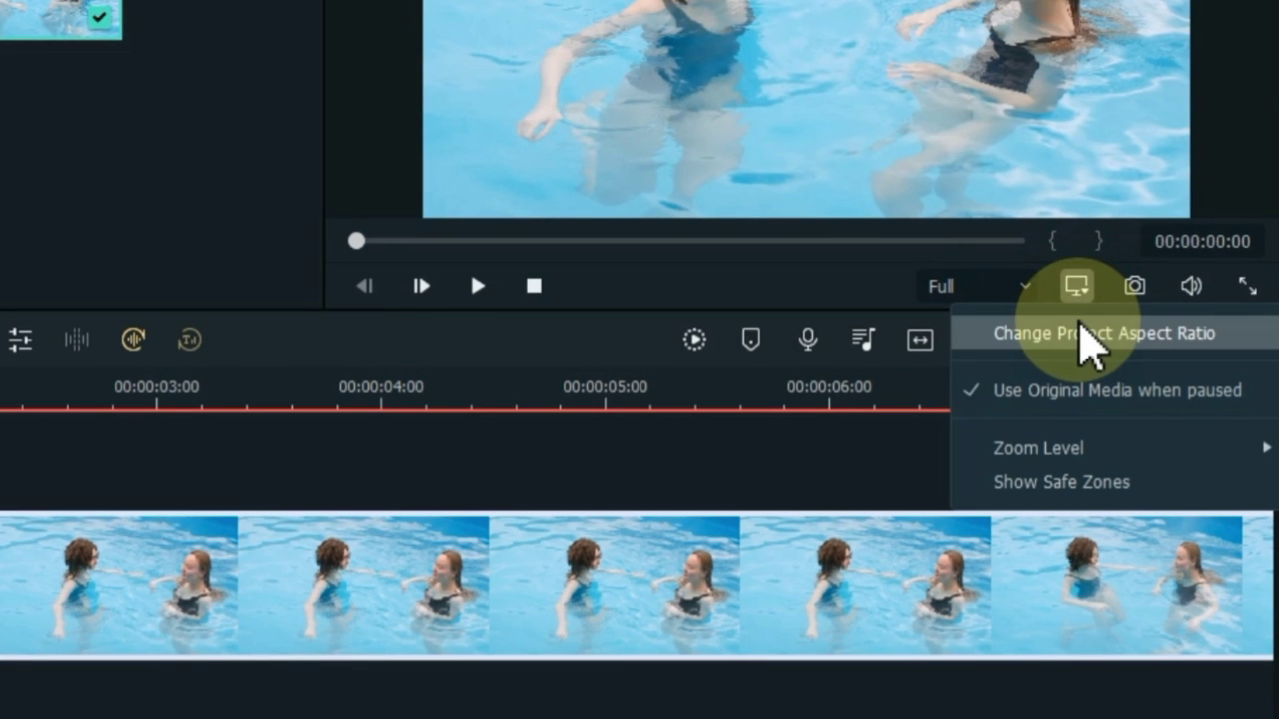
{"action": "left_click", "coordinate": [1096, 335]}
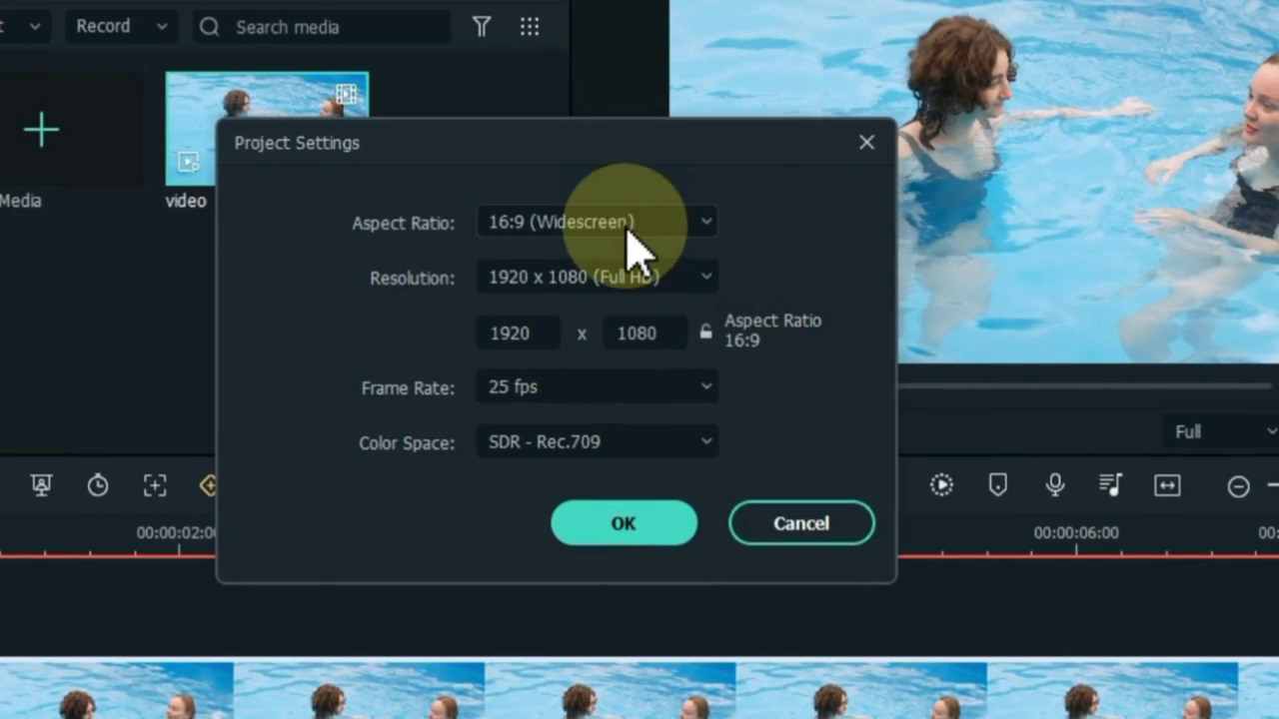
{"action": "left_click", "coordinate": [505, 152]}
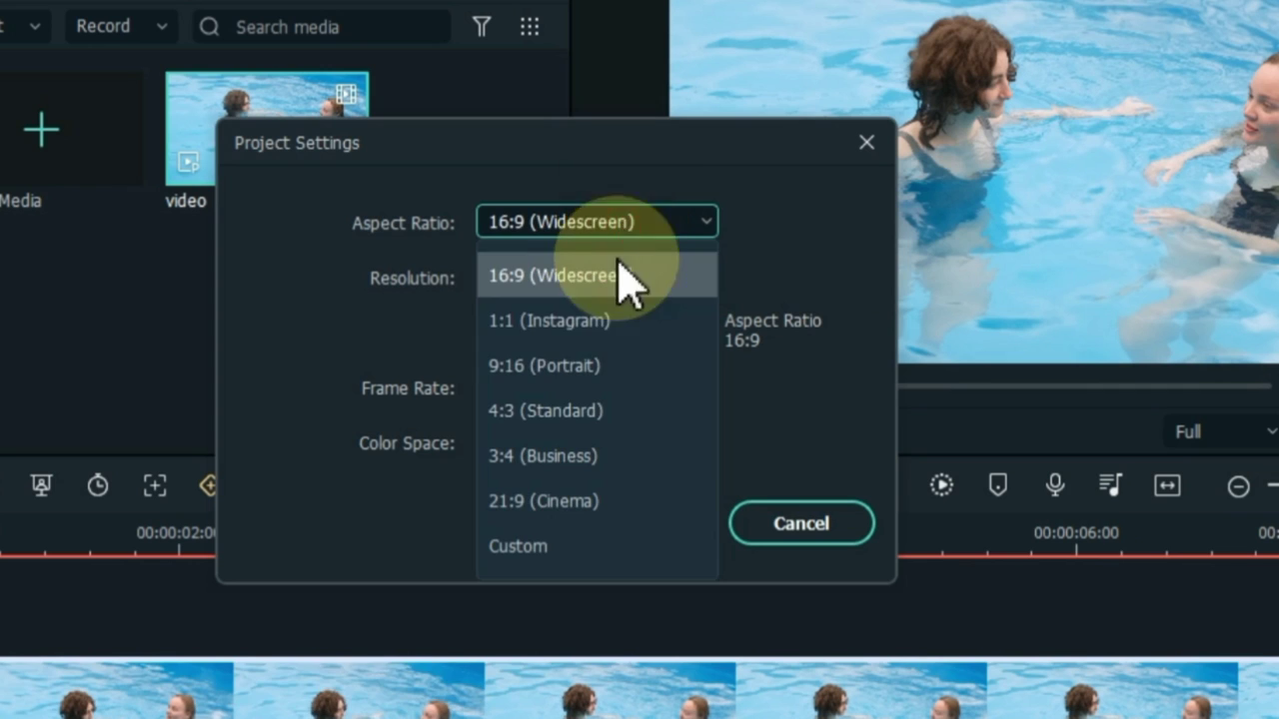
{"action": "left_click", "coordinate": [617, 368]}
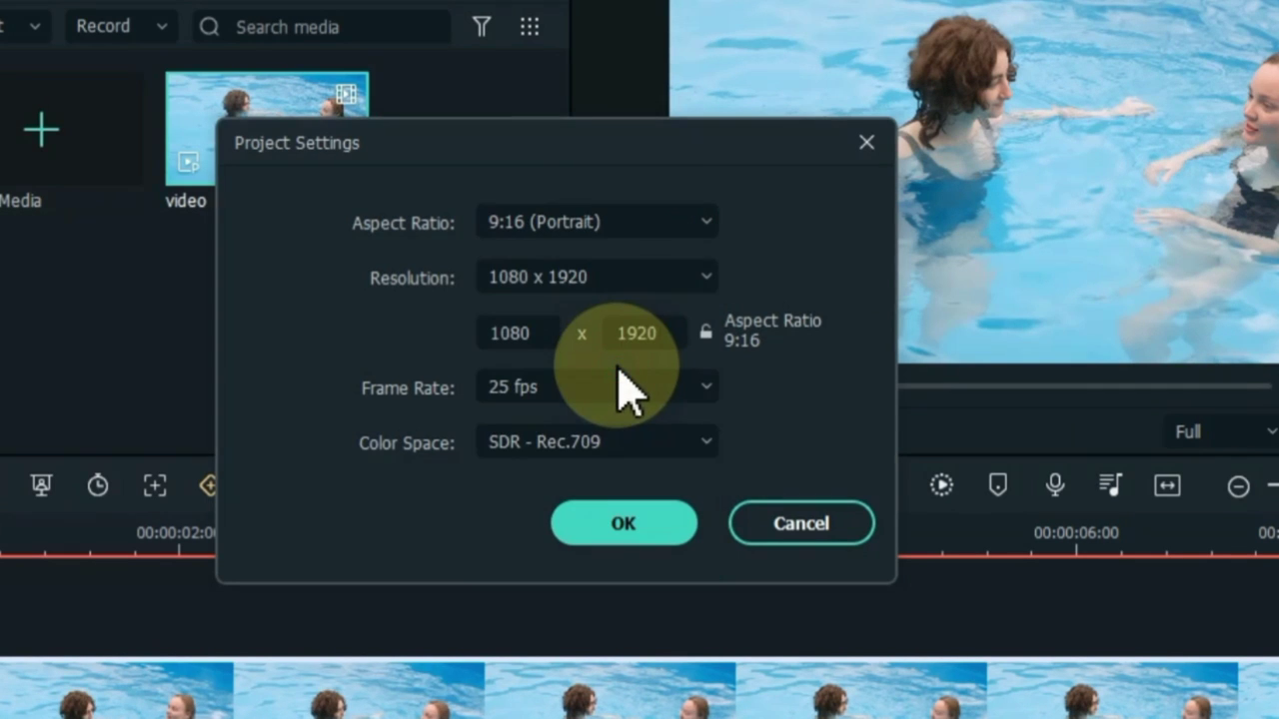
{"action": "left_click", "coordinate": [585, 279]}
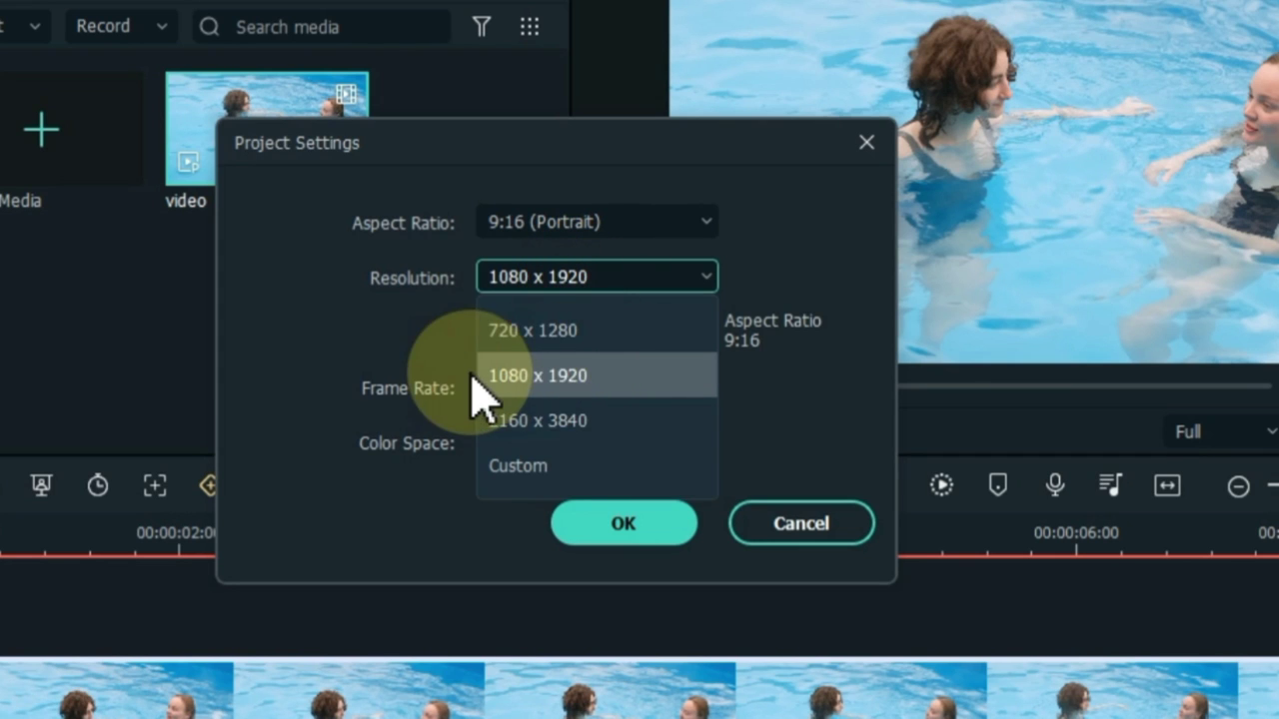
{"action": "left_click", "coordinate": [623, 377]}
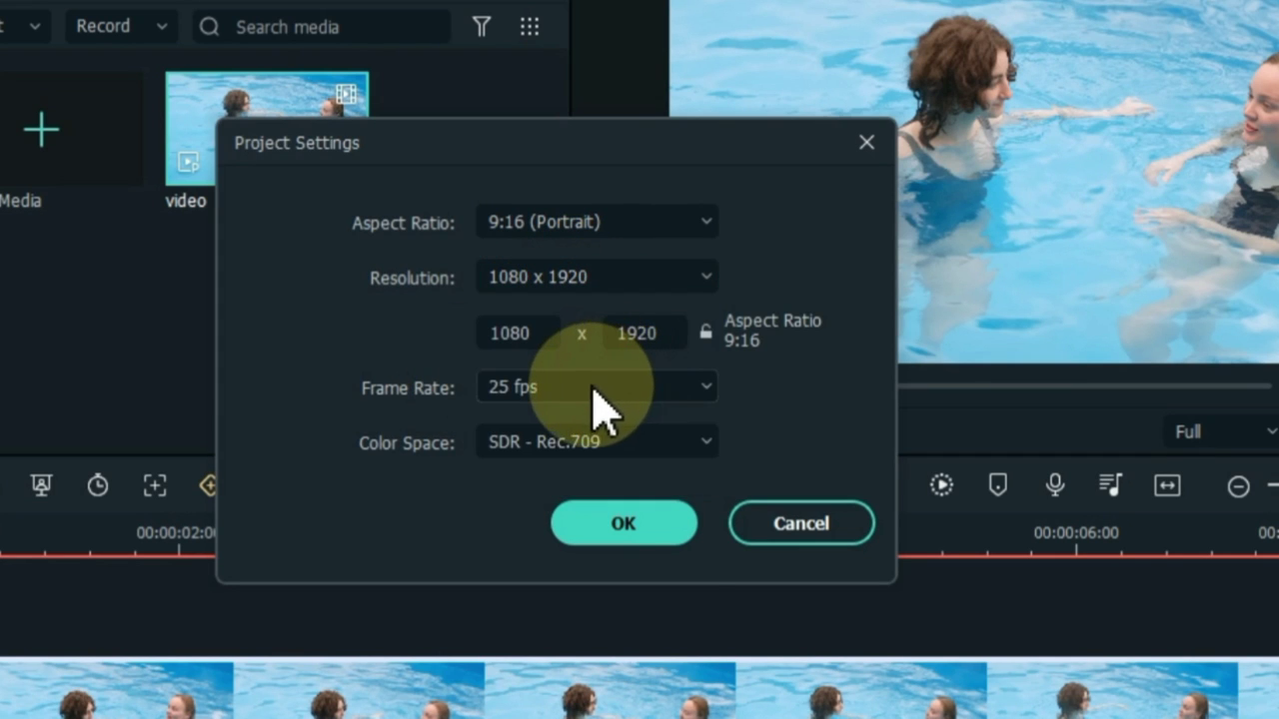
{"action": "left_click", "coordinate": [597, 398]}
{"action": "left_click", "coordinate": [596, 399]}
{"action": "left_click", "coordinate": [607, 523]}
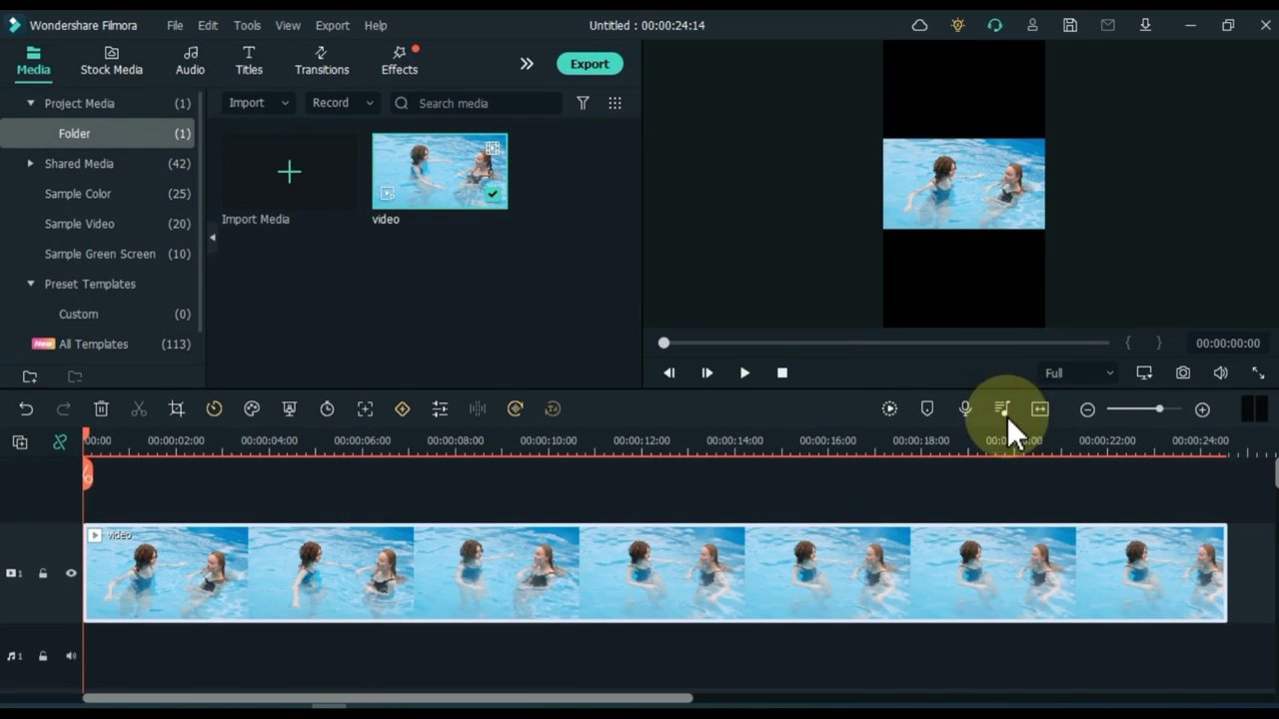
Scrub through the pool clip to check its letterboxed framing
{"action": "left_click_drag", "start_coordinate": [73, 436], "coordinate": [99, 436]}
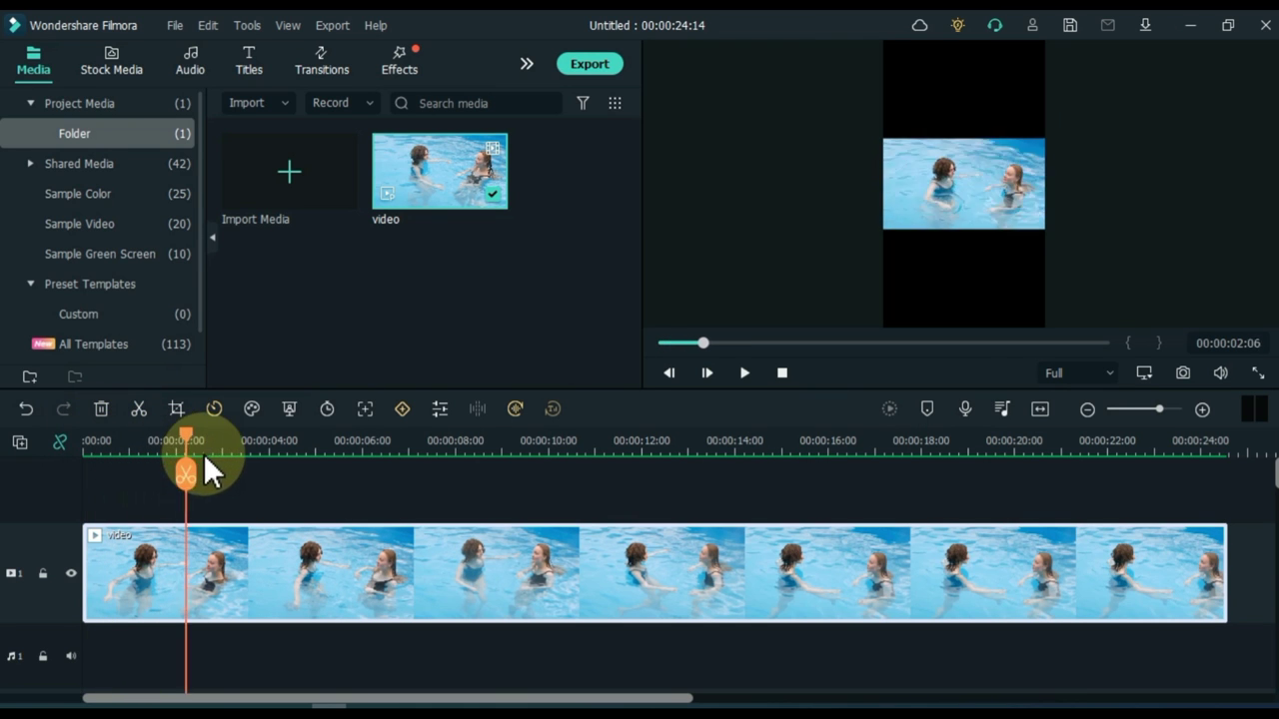
{"action": "left_click_drag", "start_coordinate": [271, 464], "coordinate": [590, 476]}
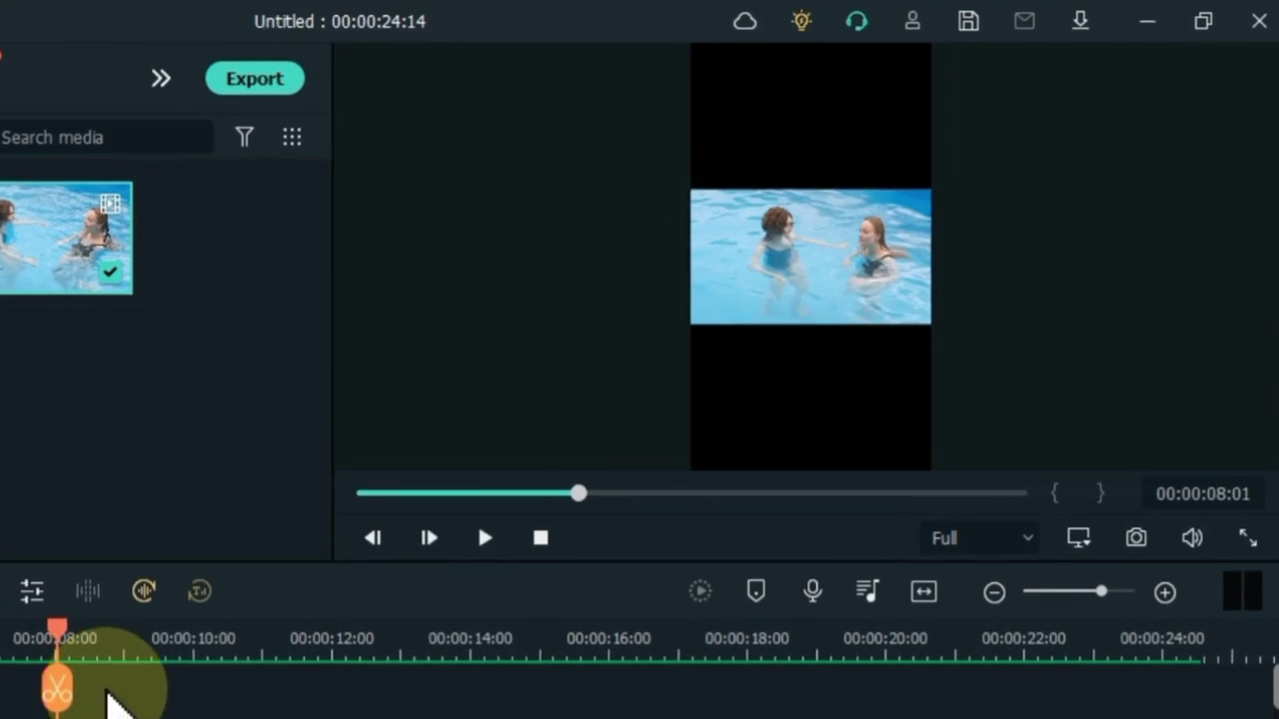
{"action": "left_click_drag", "start_coordinate": [246, 711], "coordinate": [92, 477]}
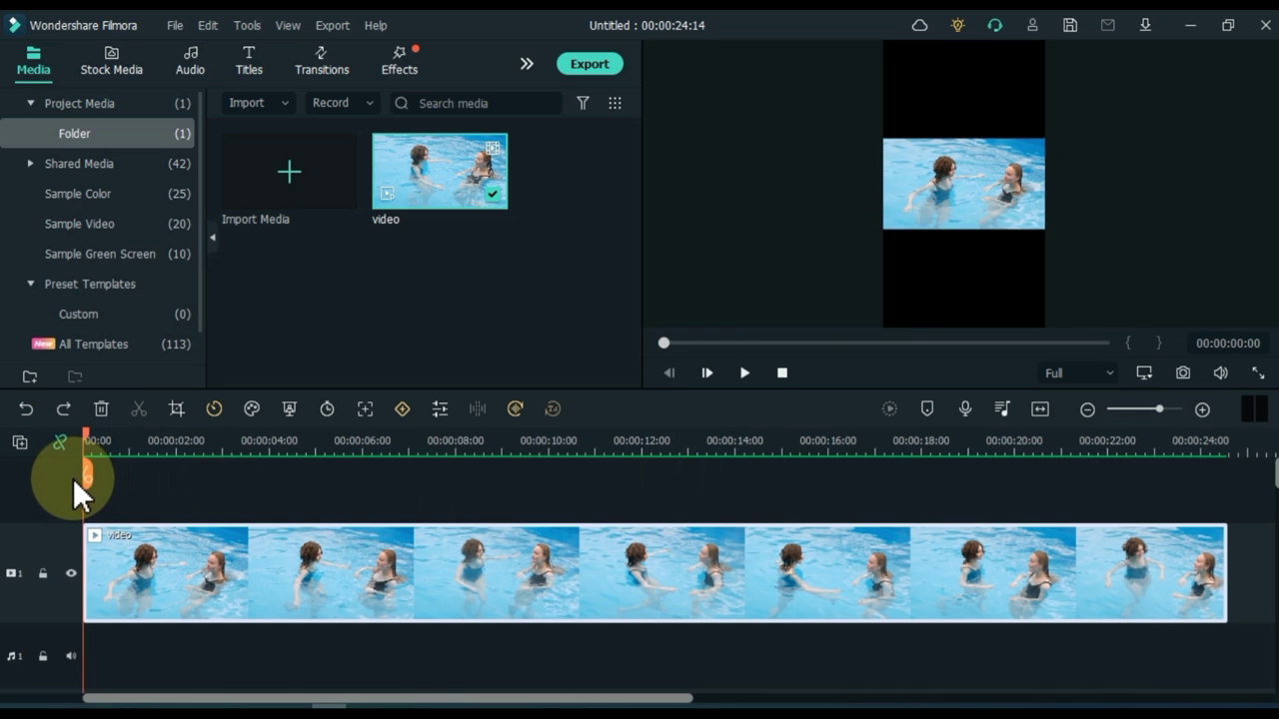
Crop the pool clip to a 9:16 ratio framed on the woman on the right
{"action": "left_click", "coordinate": [134, 565]}
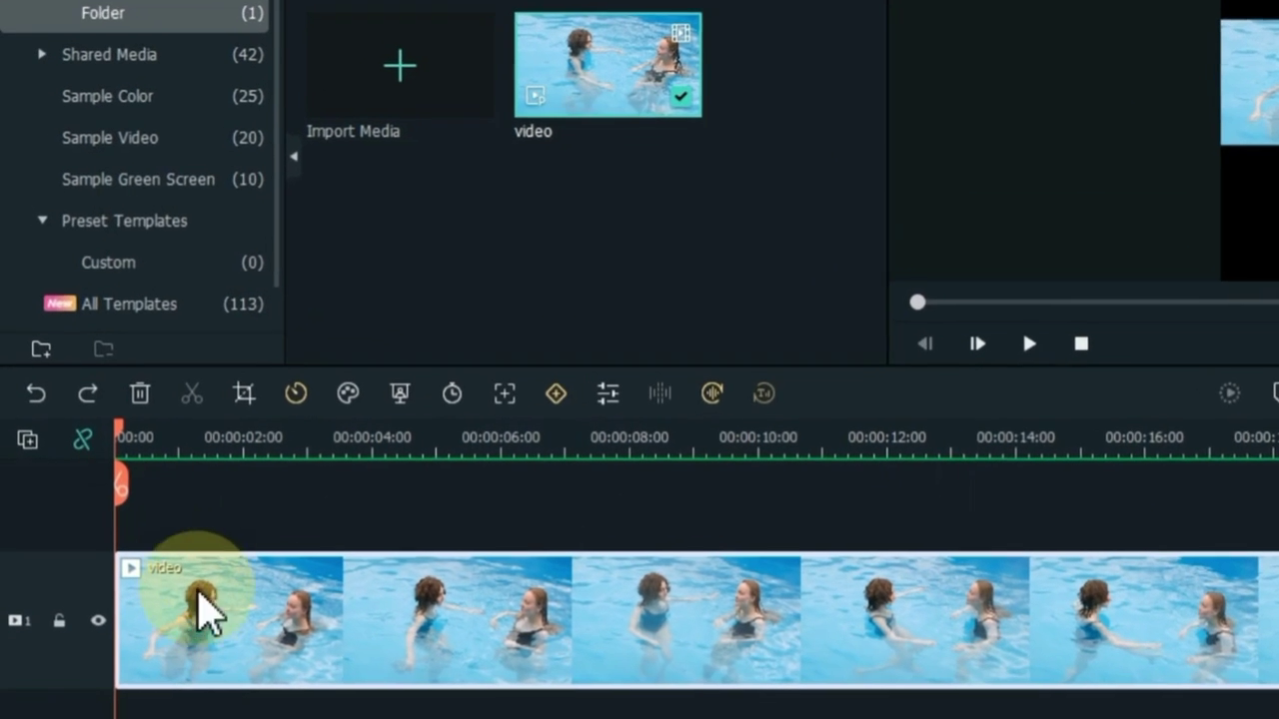
{"action": "left_click", "coordinate": [205, 403]}
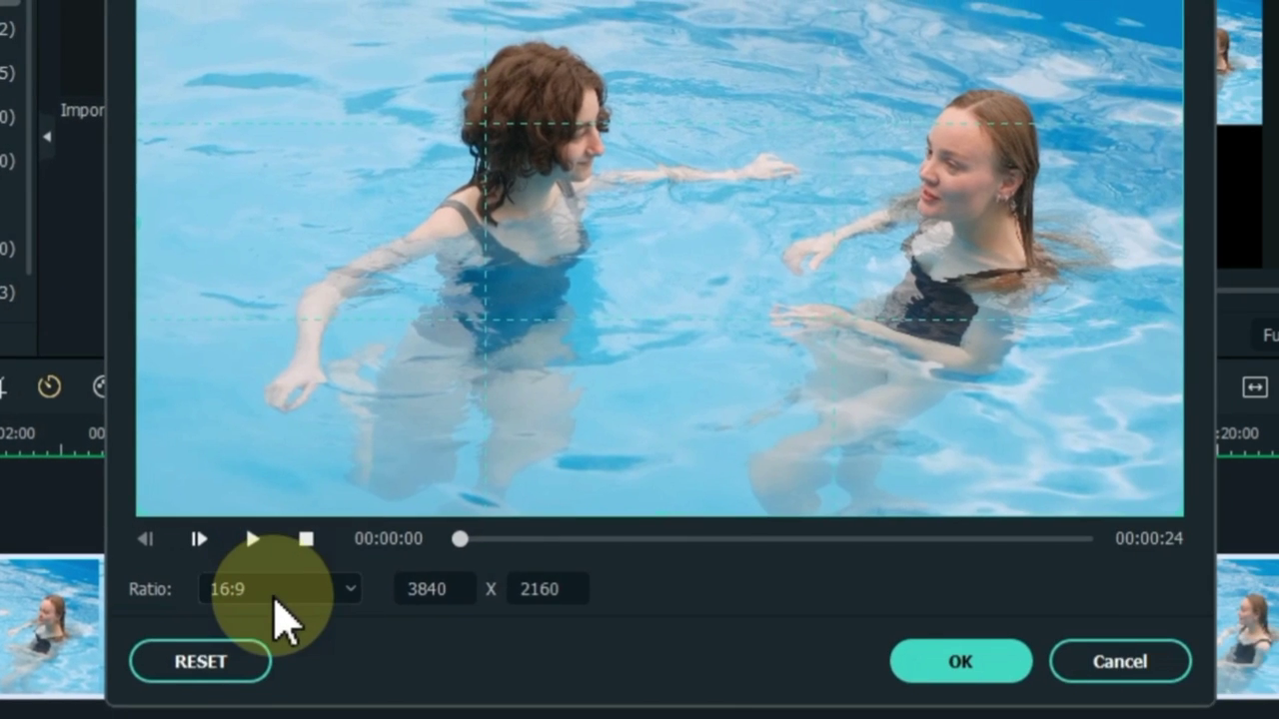
{"action": "left_click", "coordinate": [555, 605]}
{"action": "left_click", "coordinate": [279, 500]}
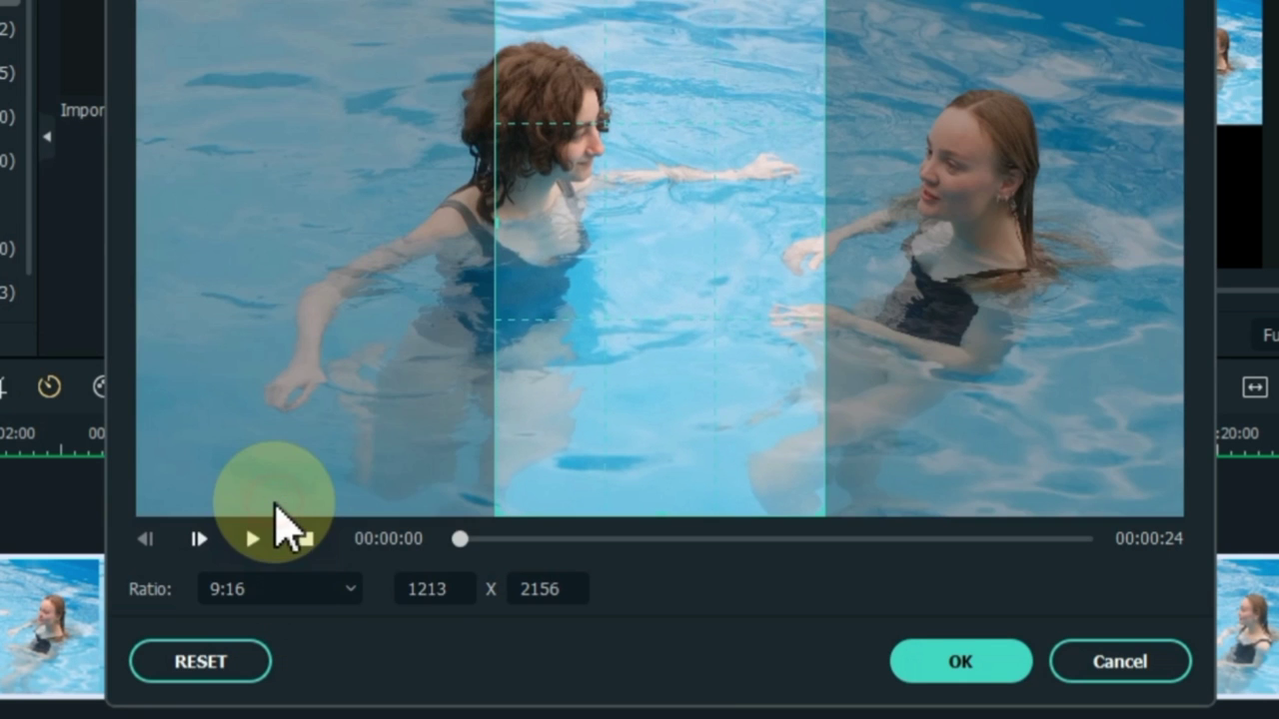
{"action": "left_click_drag", "start_coordinate": [589, 412], "coordinate": [902, 405]}
{"action": "left_click", "coordinate": [962, 661]}
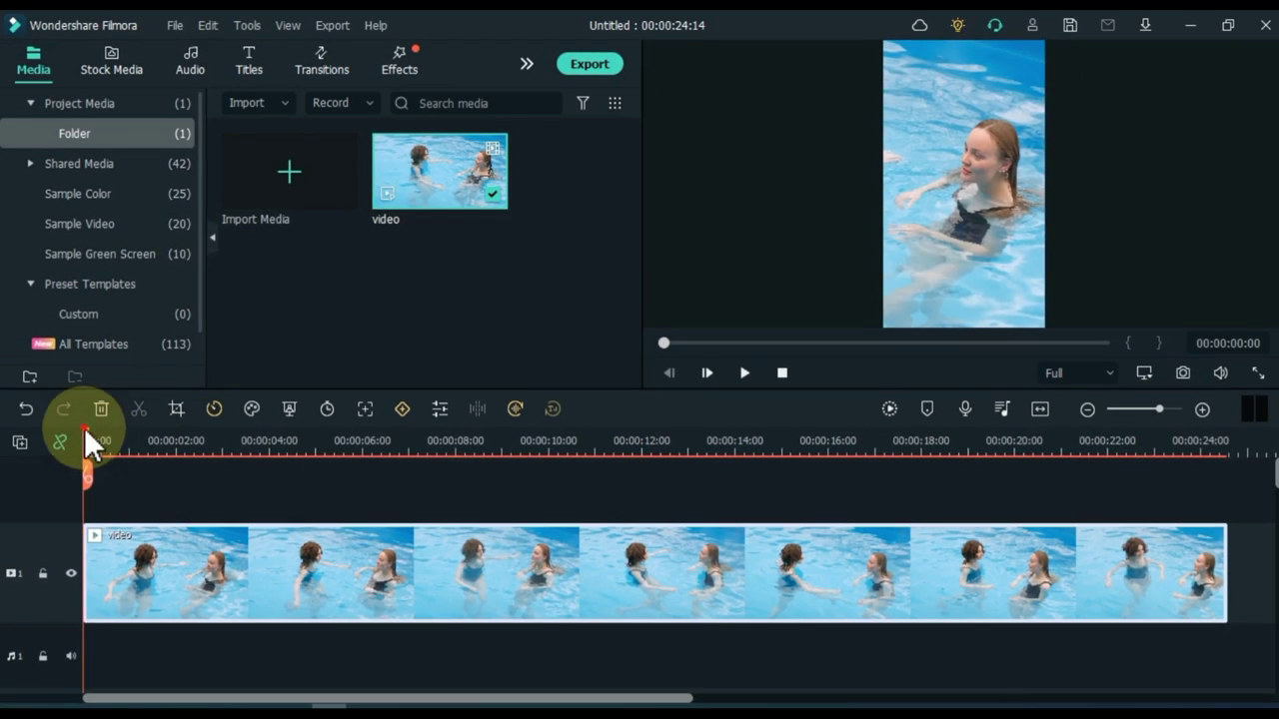
Scrub through the cropped clip to check it fills the frame
{"action": "left_click_drag", "start_coordinate": [21, 424], "coordinate": [358, 446]}
{"action": "left_click_drag", "start_coordinate": [273, 501], "coordinate": [656, 523]}
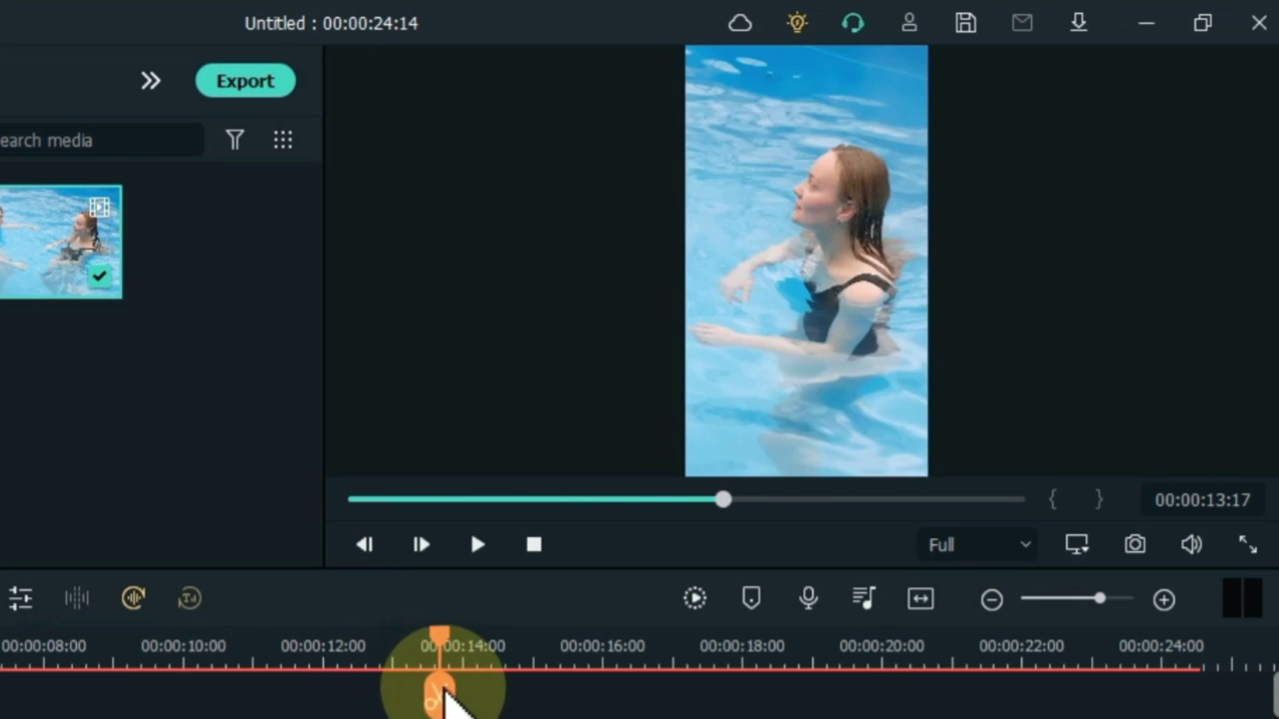
{"action": "left_click_drag", "start_coordinate": [444, 693], "coordinate": [85, 617]}
Copy the pool clip, add a second video track, and paste the copy onto it
{"action": "right_click", "coordinate": [150, 593]}
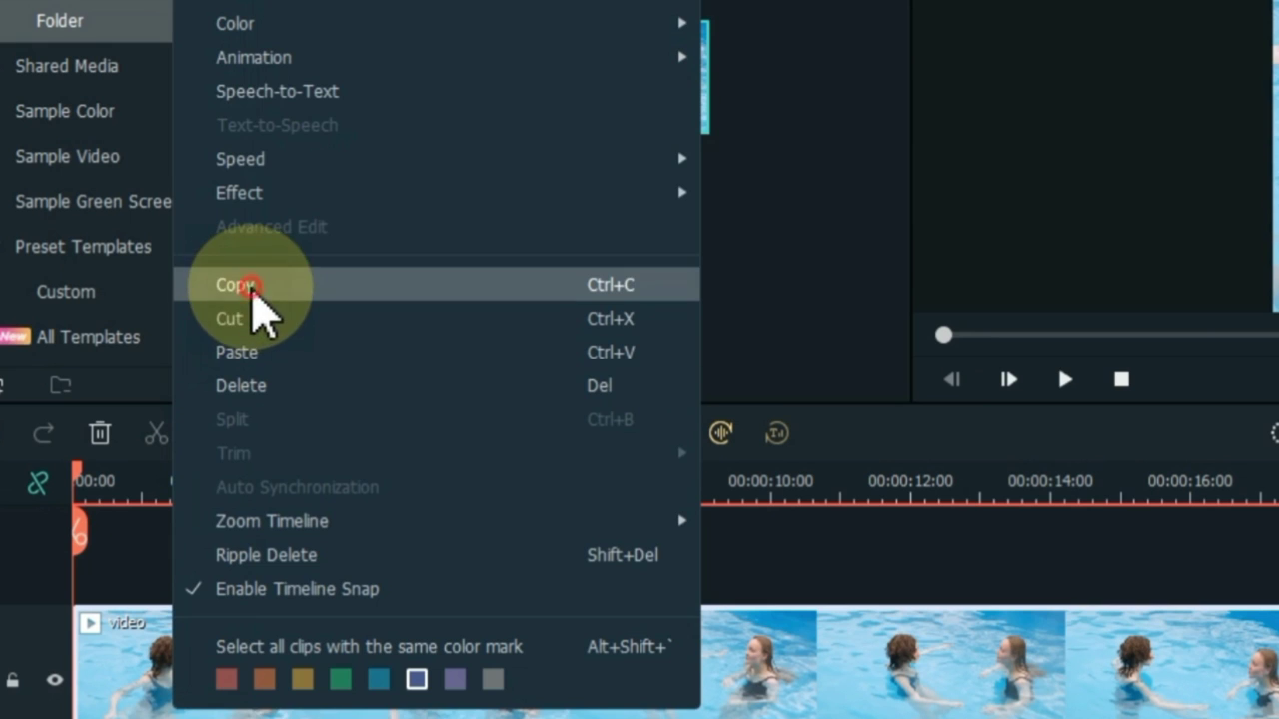
{"action": "left_click", "coordinate": [251, 286]}
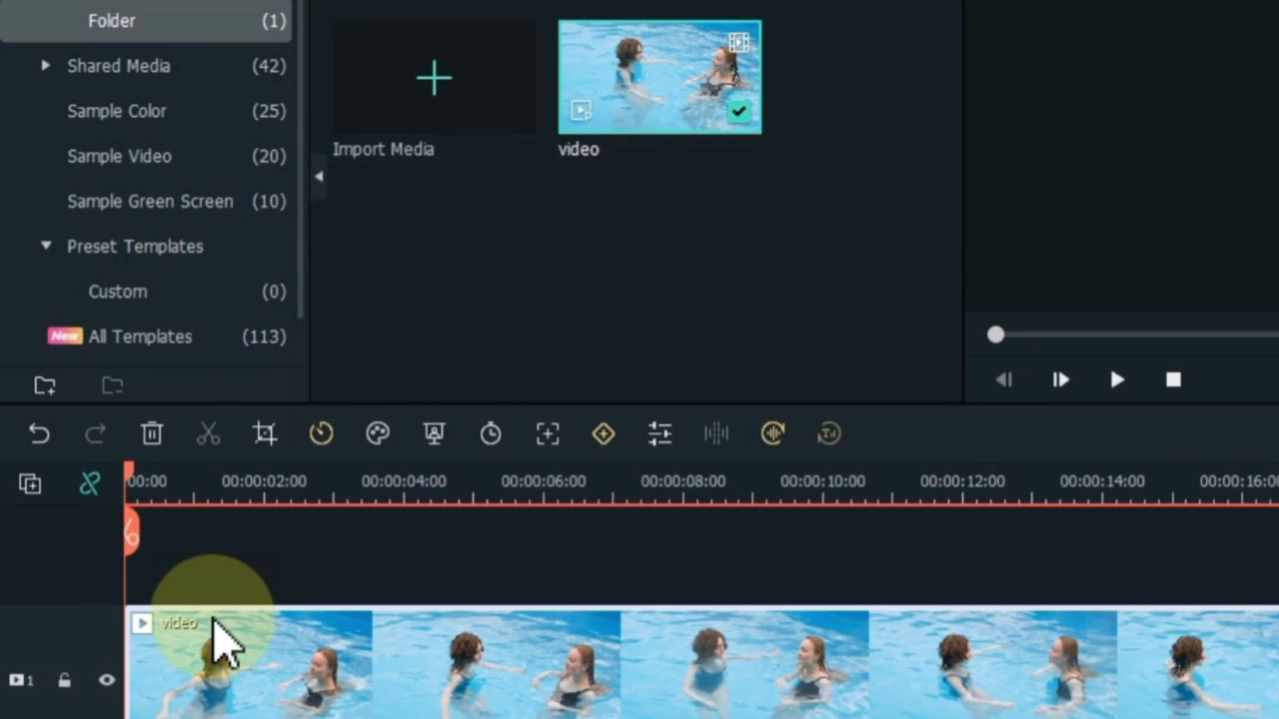
{"action": "left_click", "coordinate": [31, 484]}
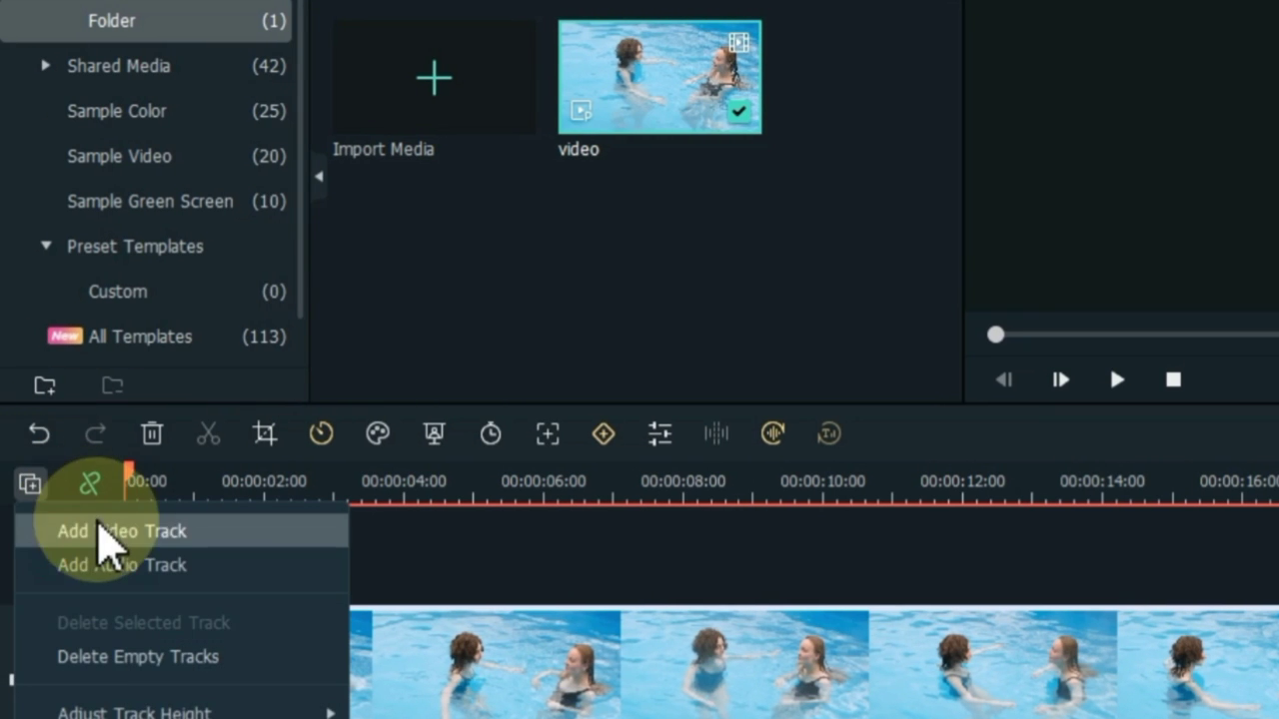
{"action": "left_click", "coordinate": [105, 533]}
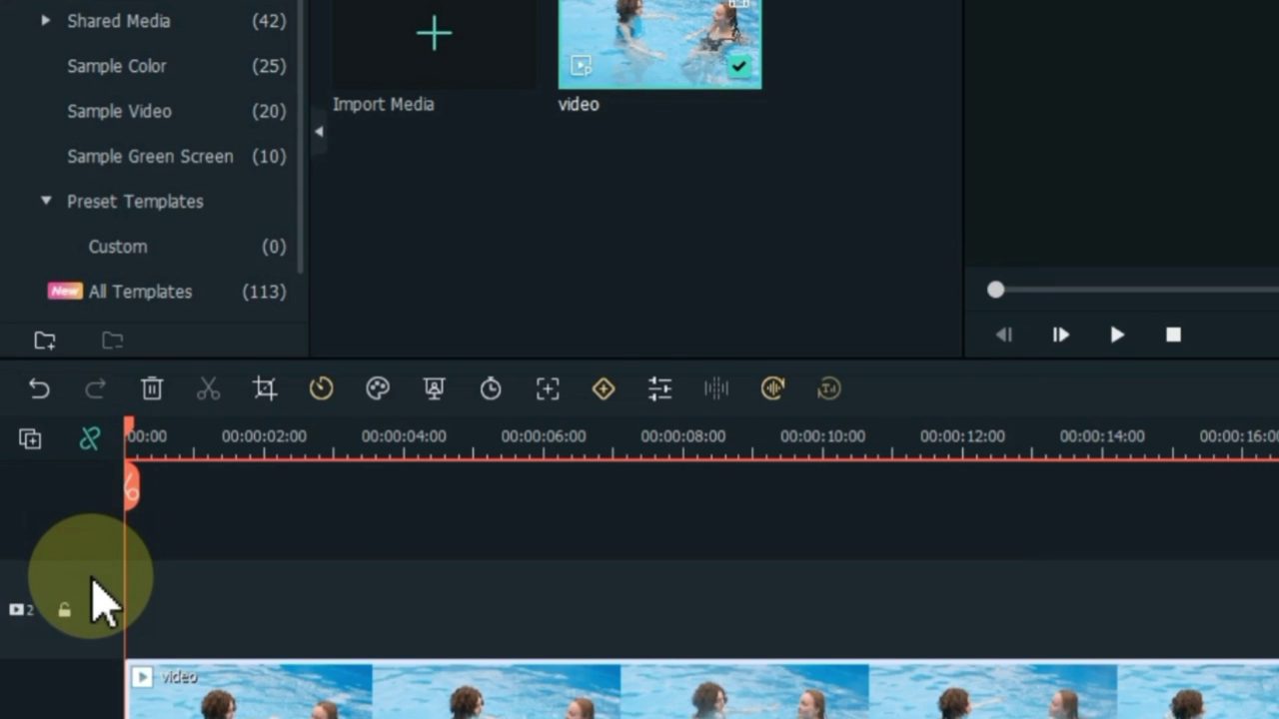
{"action": "left_click", "coordinate": [100, 603]}
{"action": "right_click", "coordinate": [148, 600]}
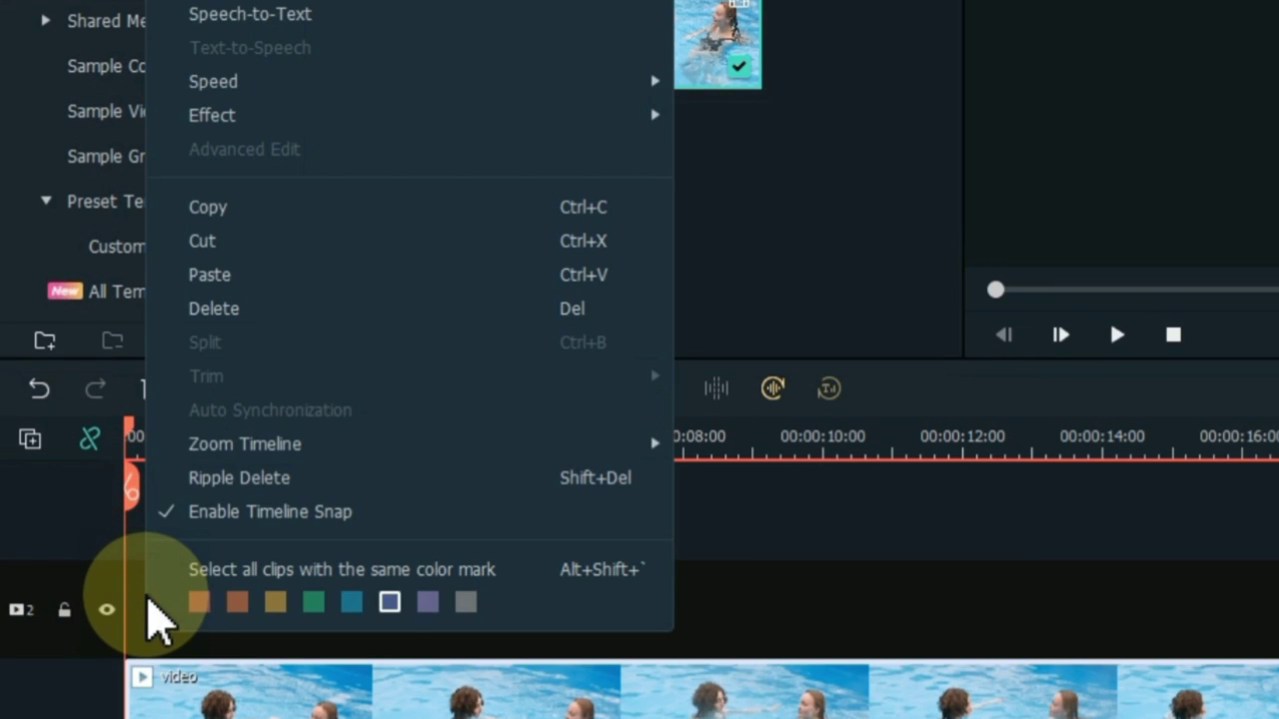
{"action": "left_click", "coordinate": [246, 278]}
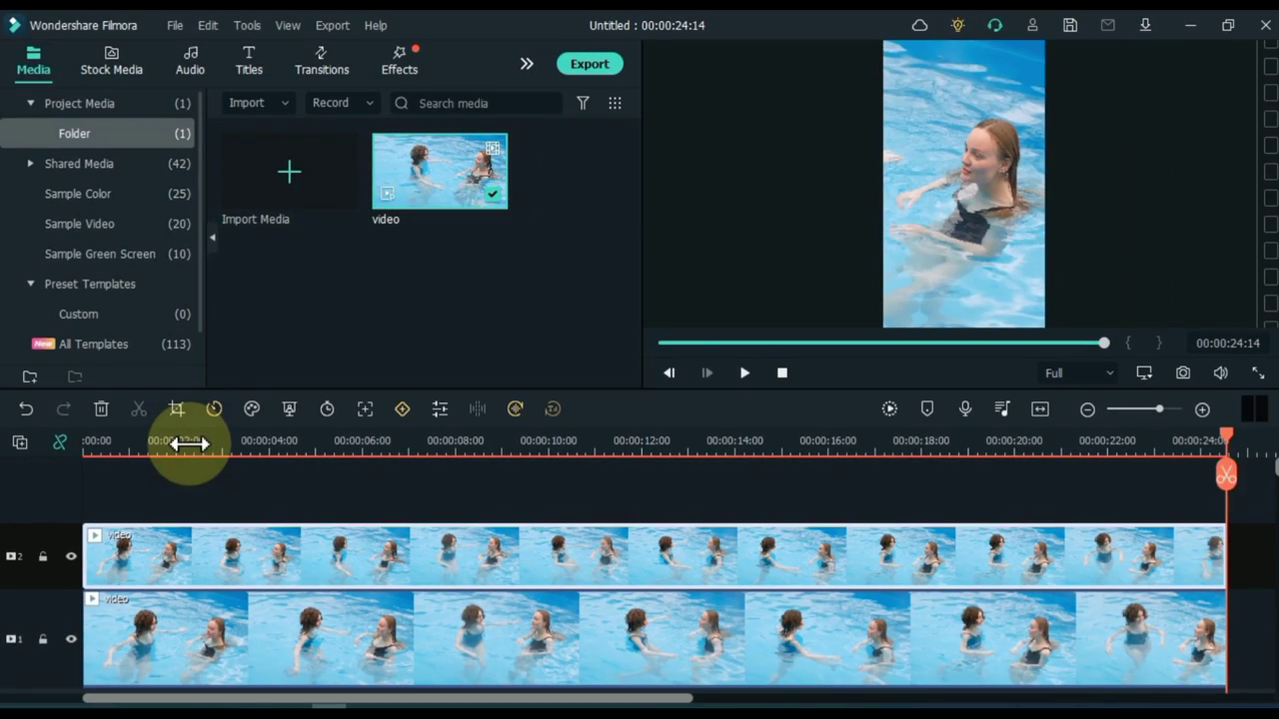
Crop the track 2 clip to 9:16 framed on the curly-haired woman on the left
{"action": "left_click", "coordinate": [285, 495]}
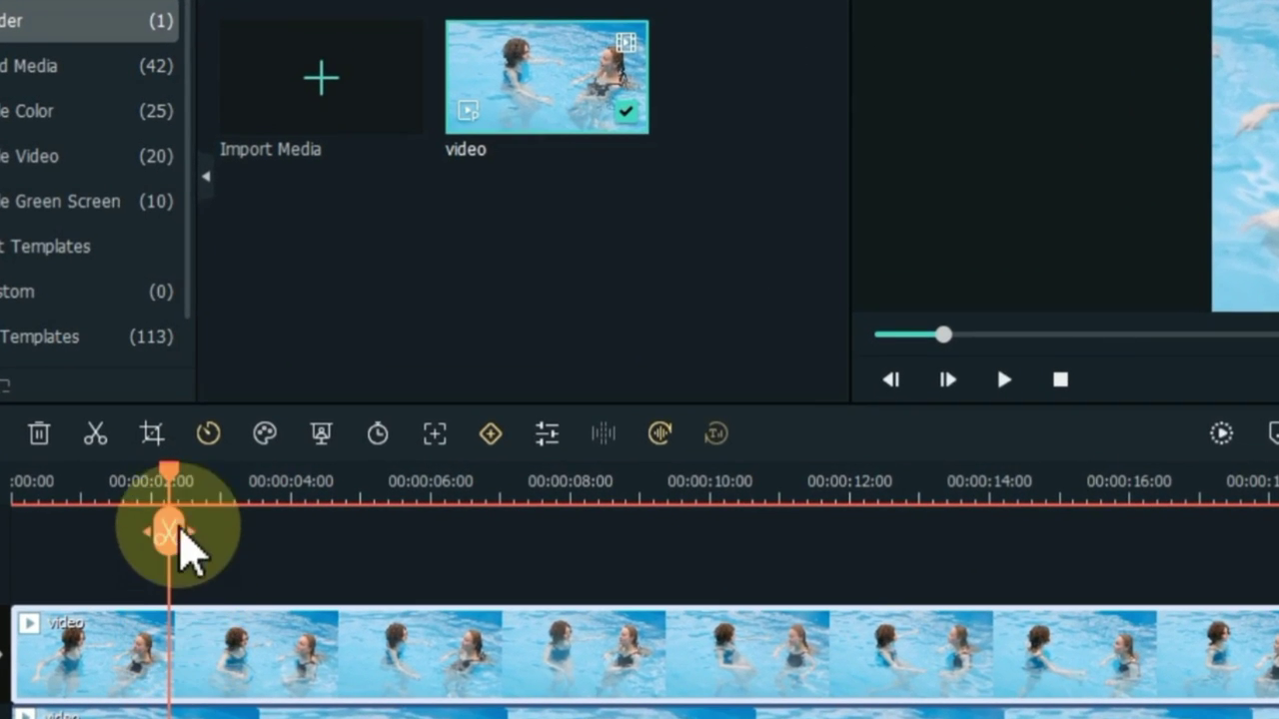
{"action": "left_click", "coordinate": [152, 433]}
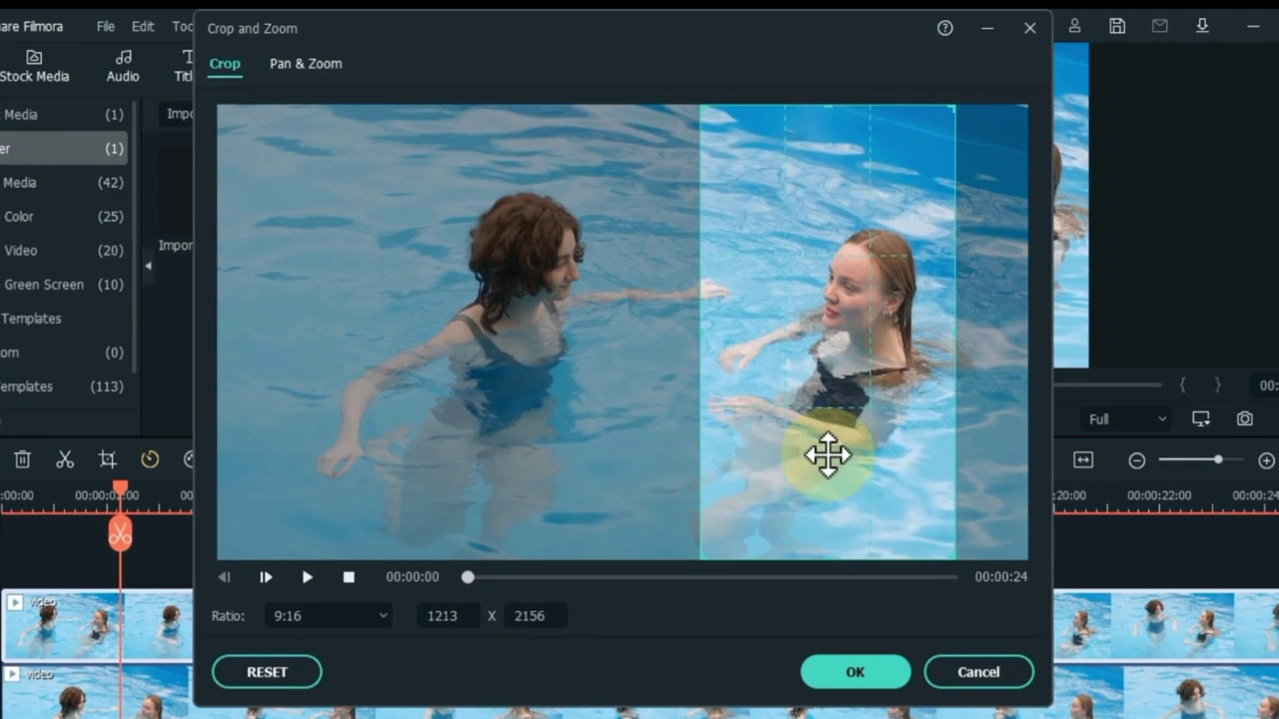
{"action": "left_click_drag", "start_coordinate": [976, 441], "coordinate": [617, 441]}
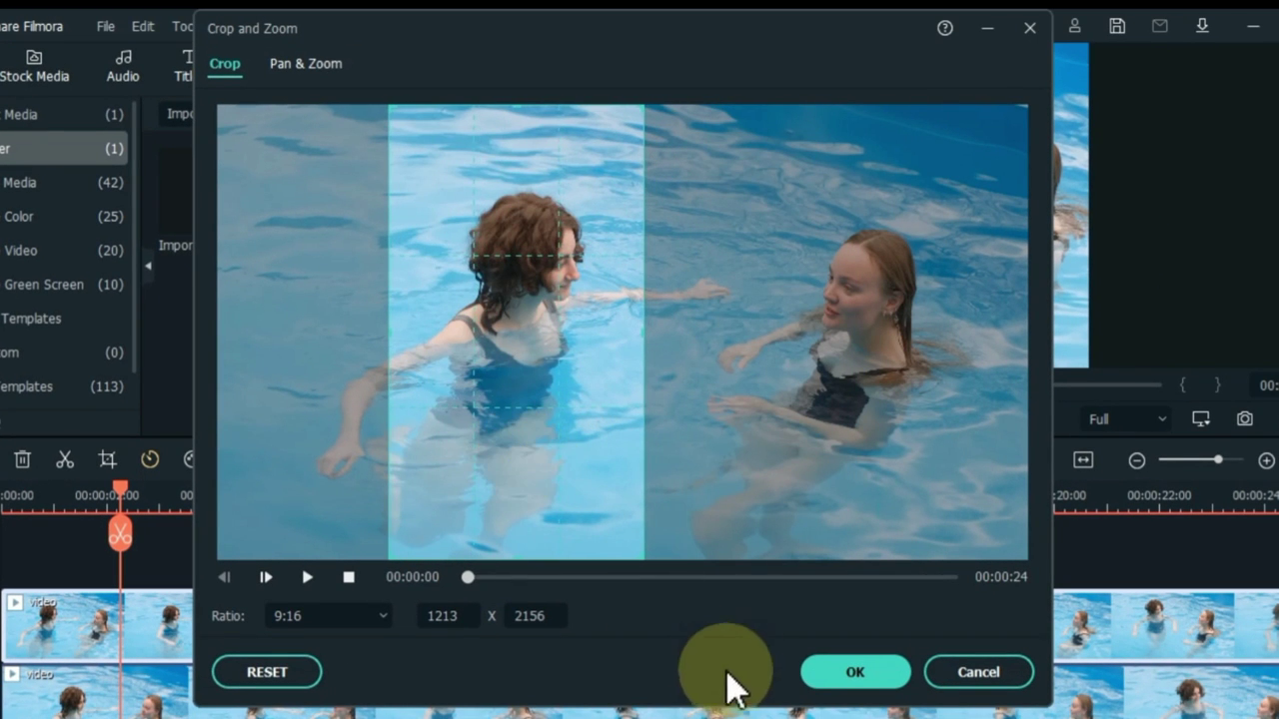
{"action": "left_click", "coordinate": [851, 675]}
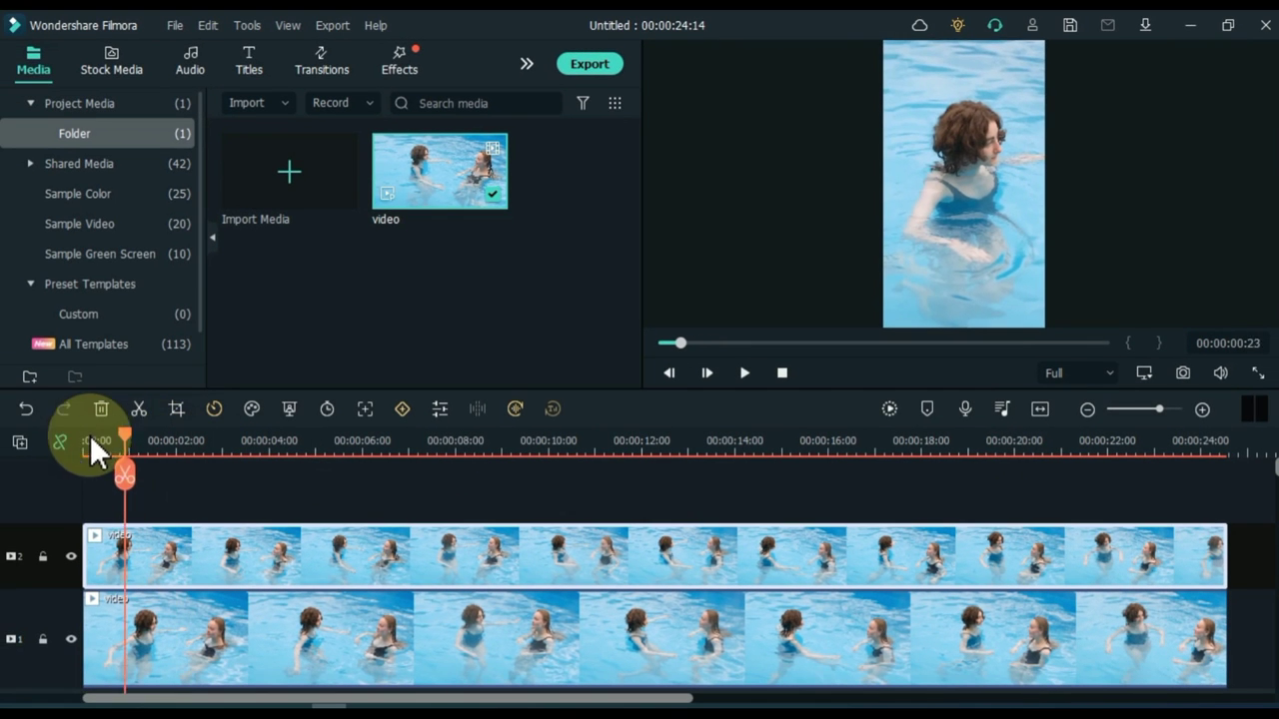
Play the stacked clips from the start and jump ahead to about 18 seconds
{"action": "left_click", "coordinate": [85, 439]}
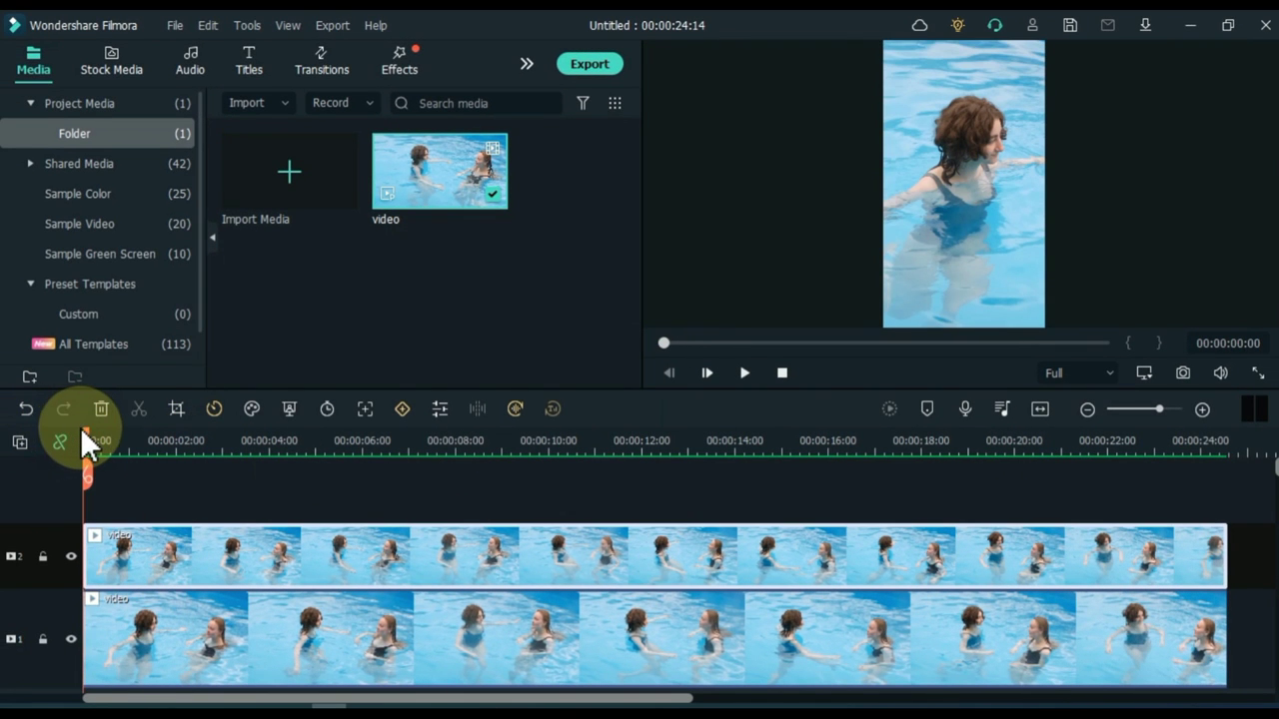
{"action": "key", "text": "space"}
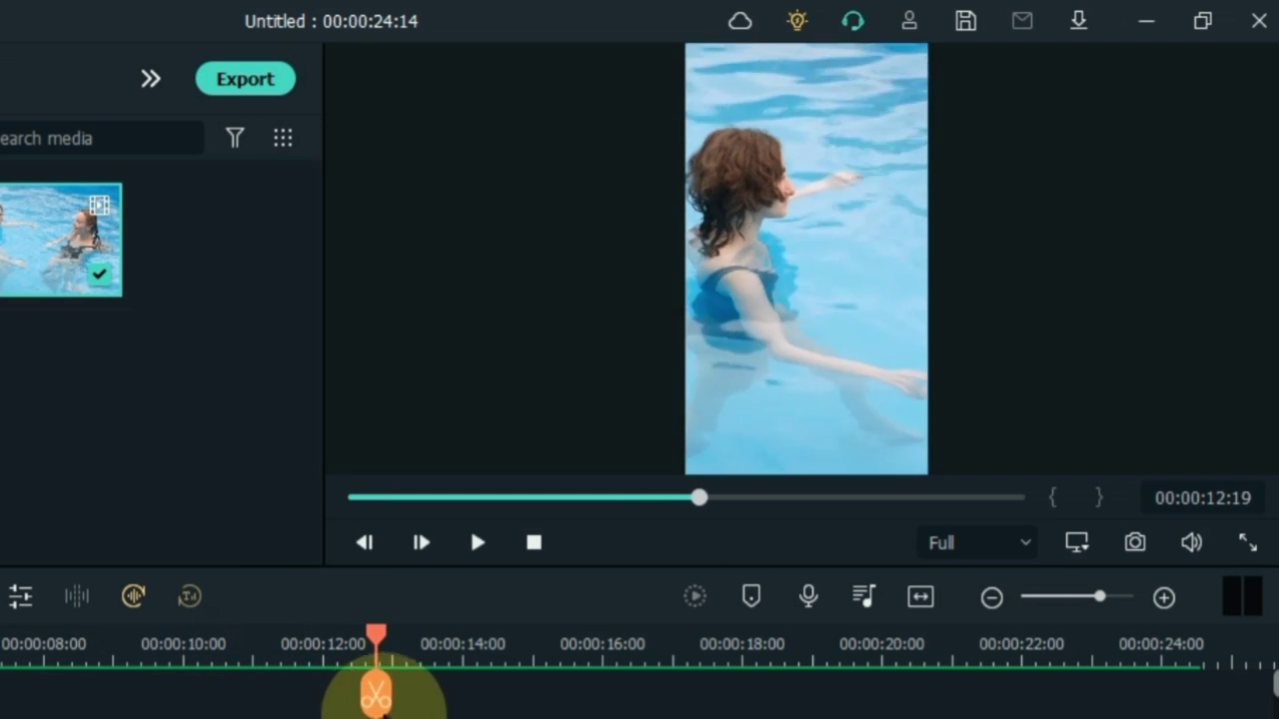
{"action": "left_click_drag", "start_coordinate": [395, 712], "coordinate": [0, 718]}
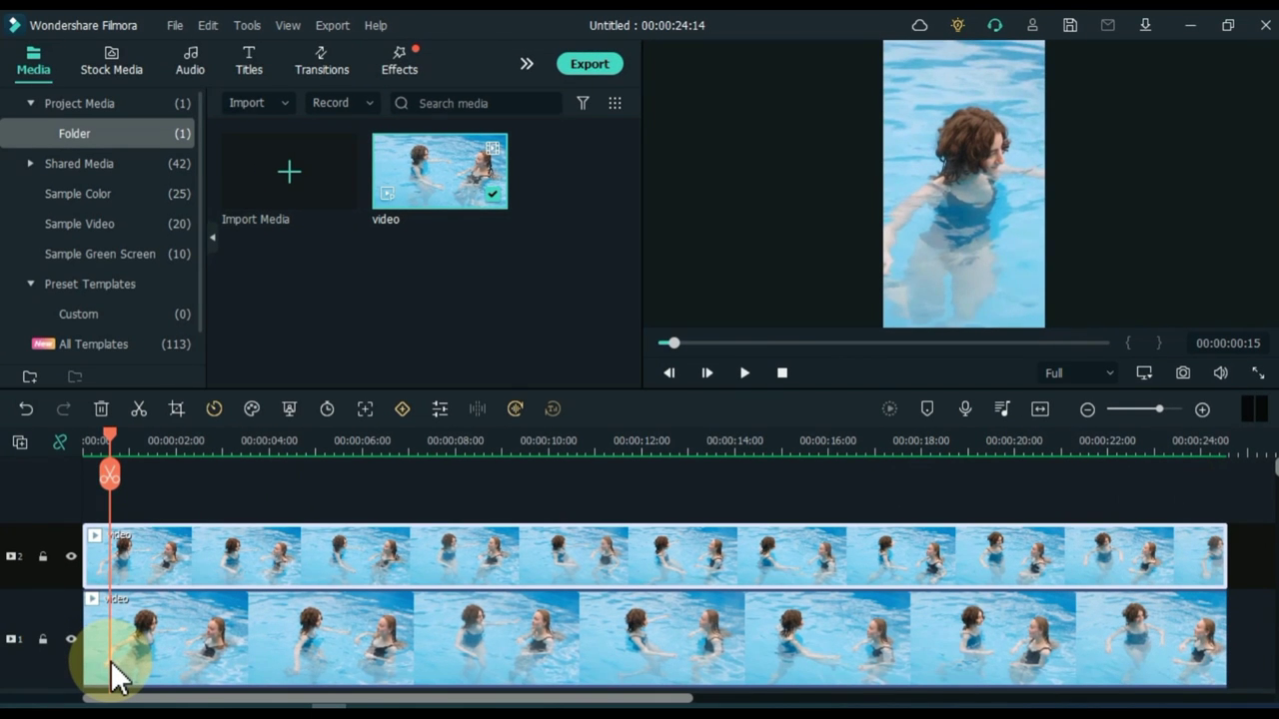
Split the upper clip at about 2, 4, 6, 8, 10, 12 and 14 seconds
{"action": "left_click_drag", "start_coordinate": [104, 435], "coordinate": [182, 435]}
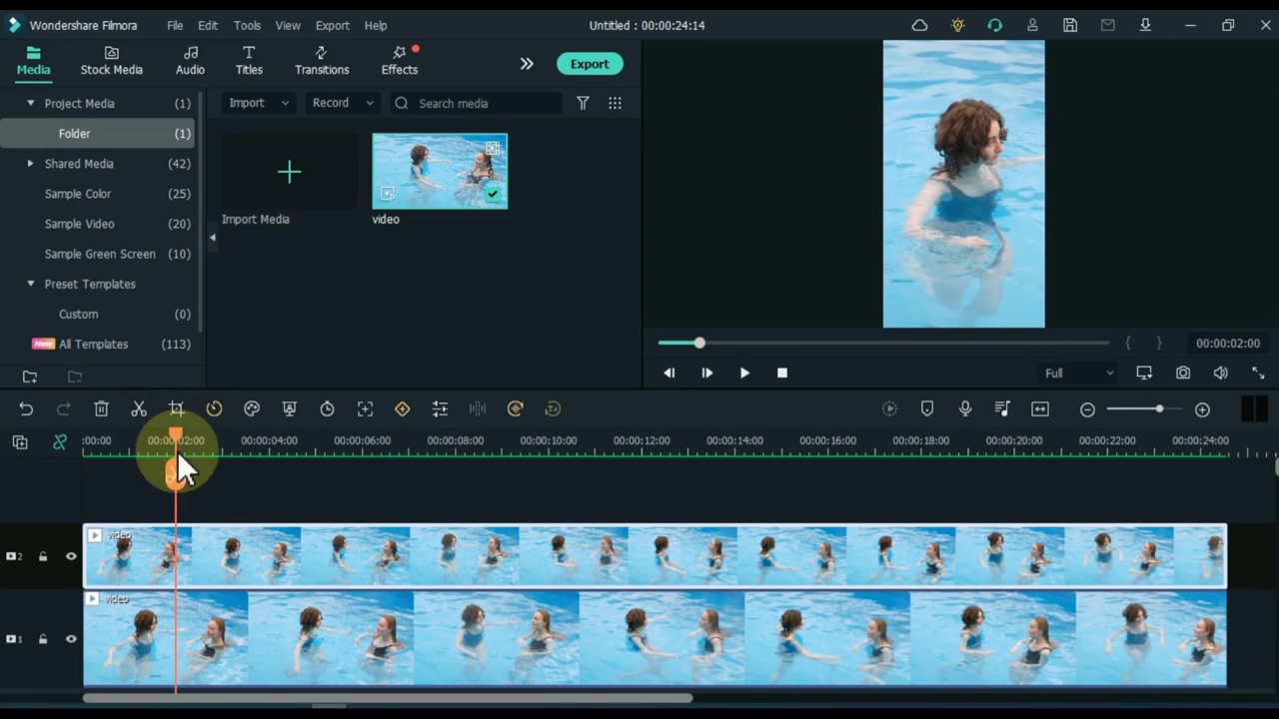
{"action": "left_click", "coordinate": [176, 475]}
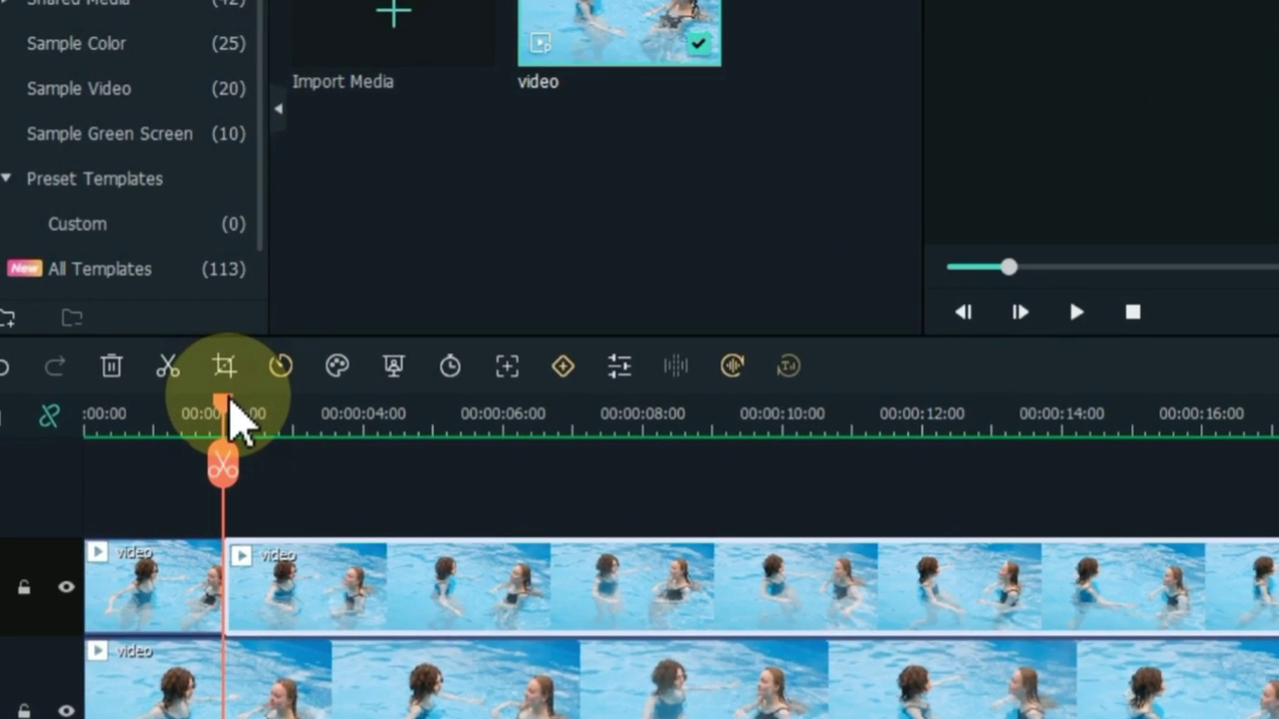
{"action": "left_click_drag", "start_coordinate": [212, 408], "coordinate": [1189, 414]}
{"action": "left_click", "coordinate": [376, 462]}
{"action": "left_click", "coordinate": [507, 468]}
{"action": "left_click", "coordinate": [655, 465]}
{"action": "left_click", "coordinate": [824, 466]}
{"action": "left_click", "coordinate": [938, 466]}
{"action": "left_click", "coordinate": [1060, 466]}
Split the upper clip near 16, 18, 20 and 22 seconds and at its end
{"action": "left_click_drag", "start_coordinate": [944, 413], "coordinate": [1277, 417]}
{"action": "left_click", "coordinate": [960, 466]}
{"action": "left_click", "coordinate": [1098, 465]}
{"action": "left_click", "coordinate": [1236, 466]}
{"action": "left_click_drag", "start_coordinate": [1112, 425], "coordinate": [1124, 425]}
{"action": "left_click", "coordinate": [1124, 465]}
{"action": "left_click_drag", "start_coordinate": [1124, 412], "coordinate": [1213, 423]}
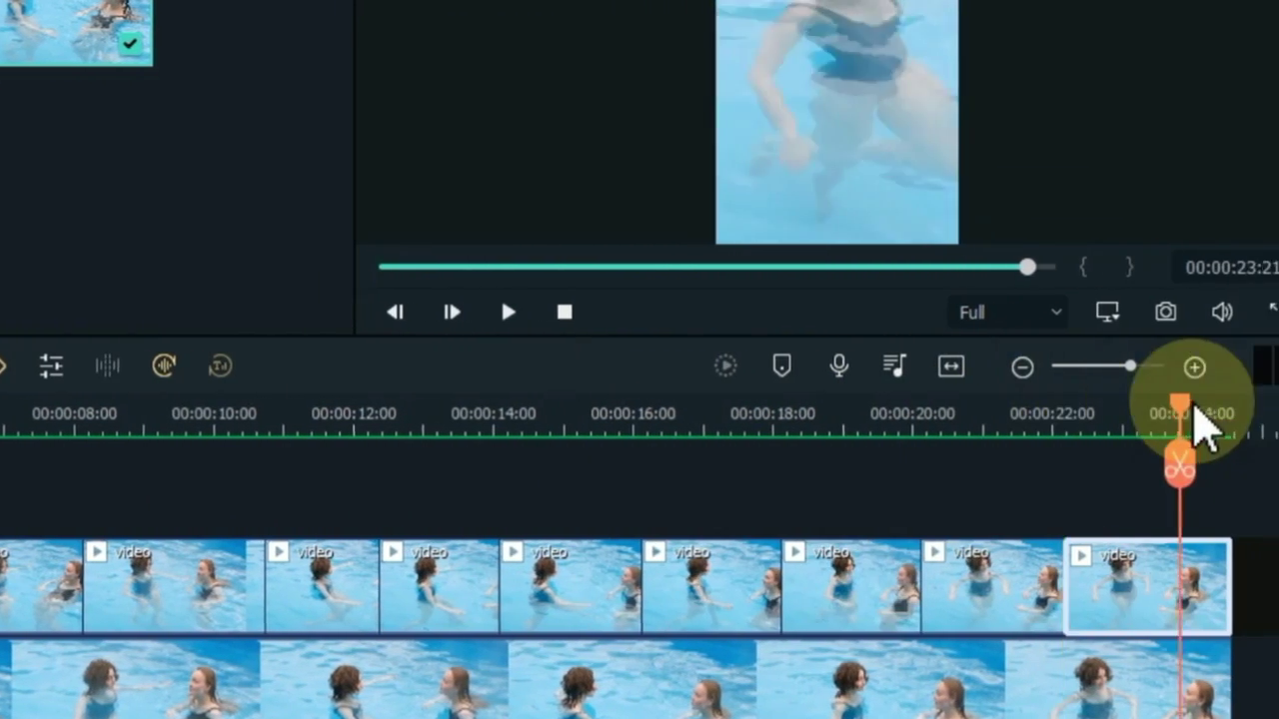
{"action": "left_click", "coordinate": [1199, 466]}
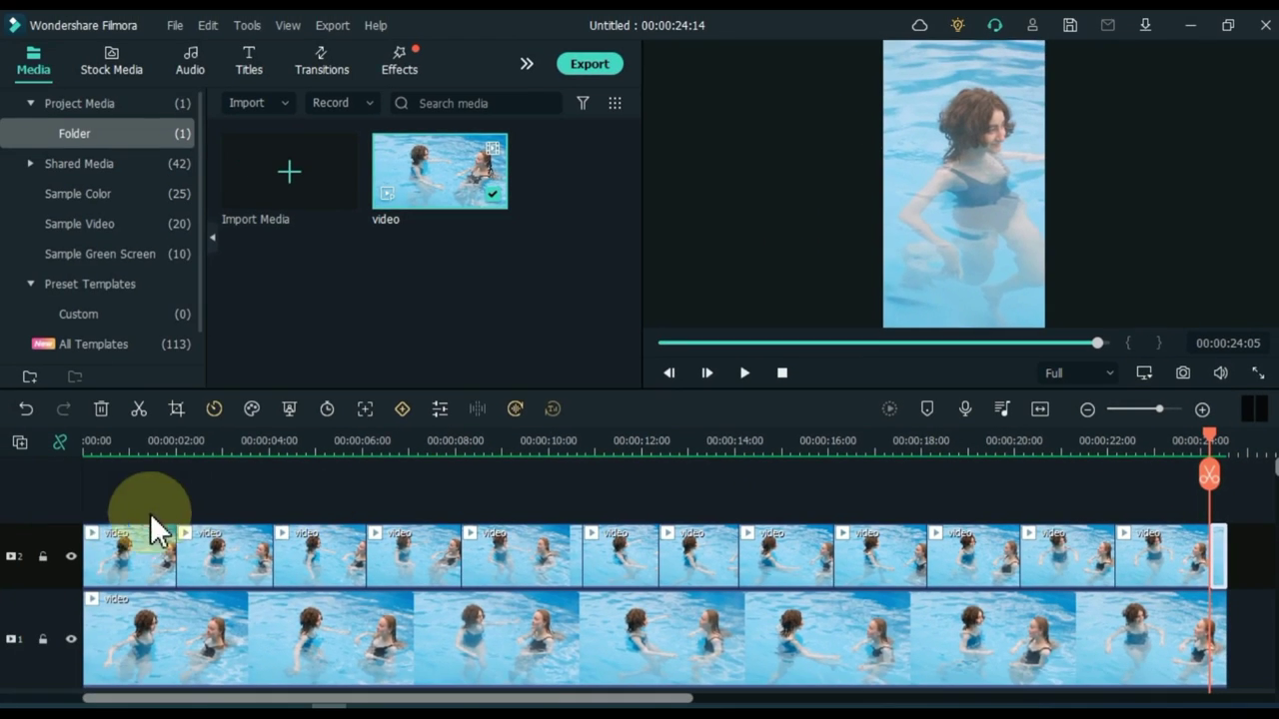
{"action": "left_click", "coordinate": [106, 554]}
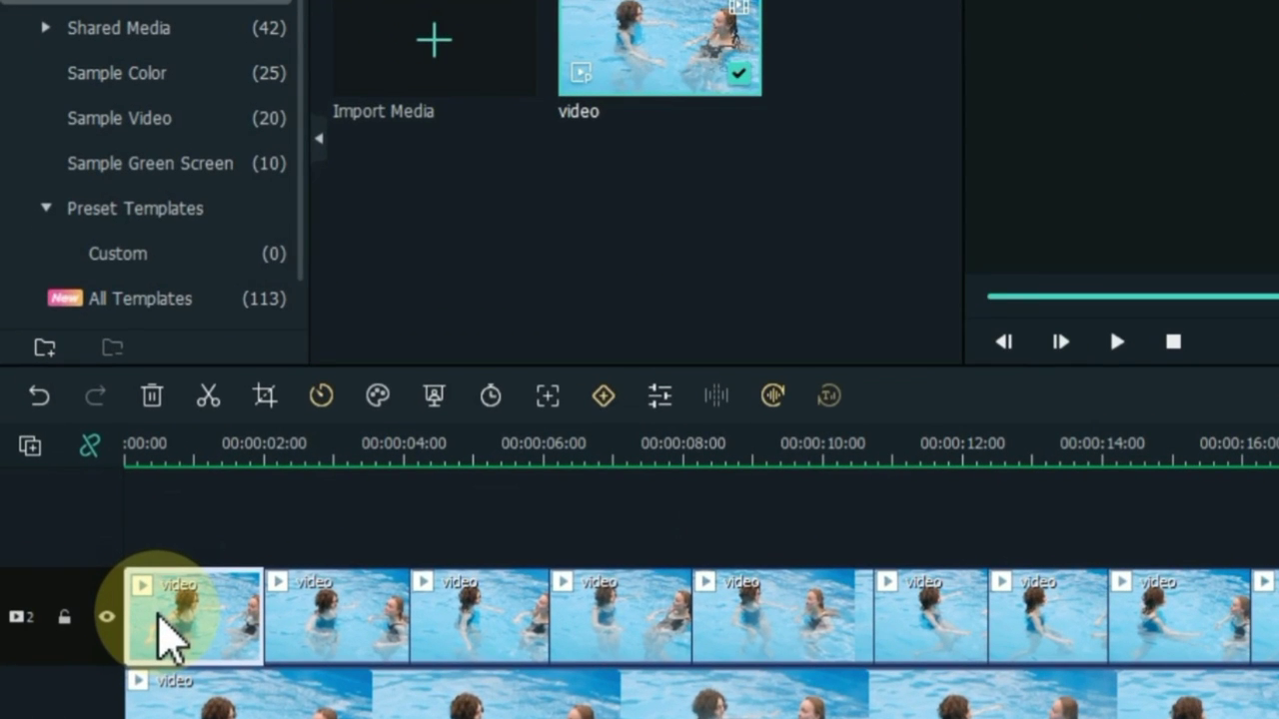
Delete every other piece on the upper track, then play the edit back from the start
{"action": "right_click", "coordinate": [165, 630]}
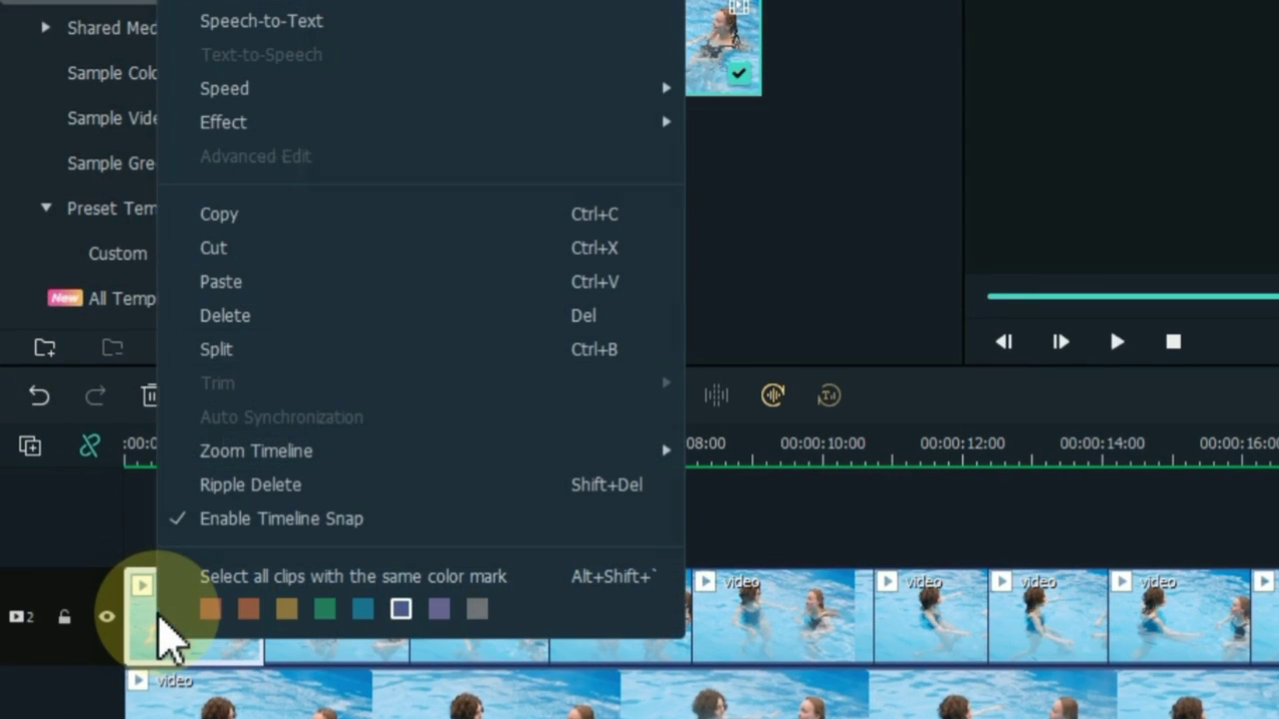
{"action": "left_click", "coordinate": [284, 315]}
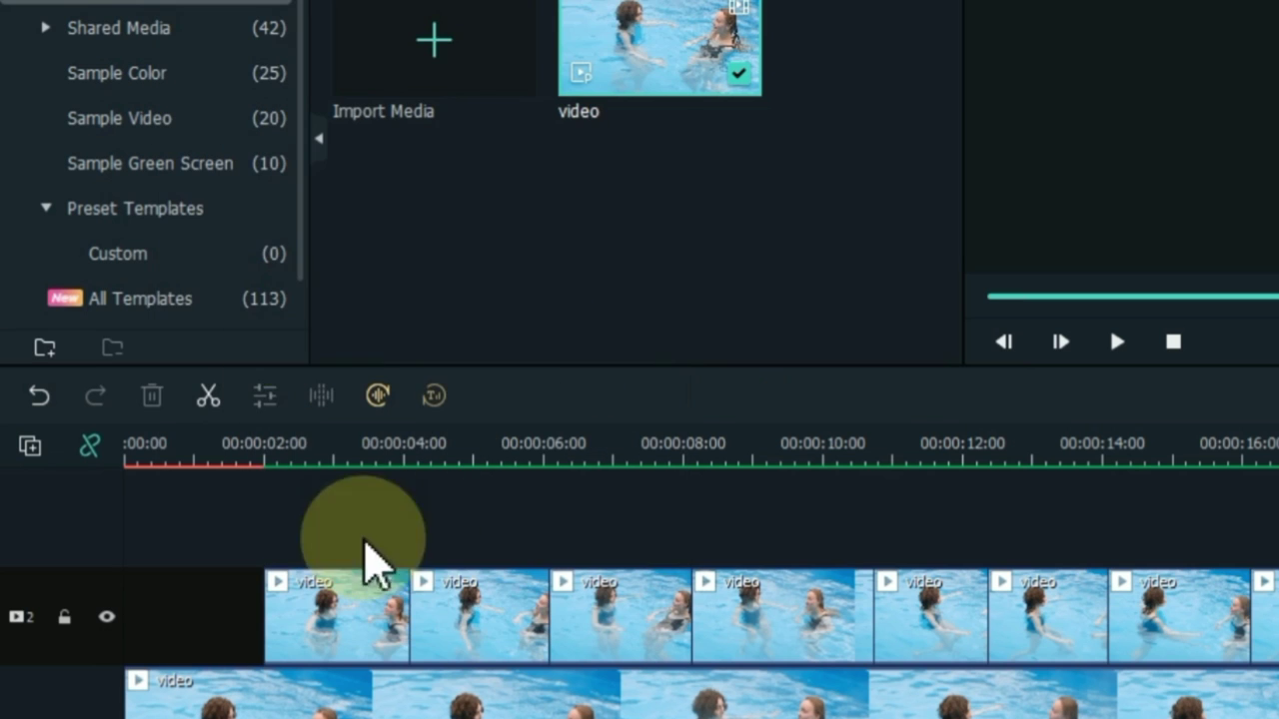
{"action": "left_click", "coordinate": [469, 630]}
{"action": "key", "text": "Delete"}
{"action": "left_click", "coordinate": [772, 632]}
{"action": "key", "text": "Delete"}
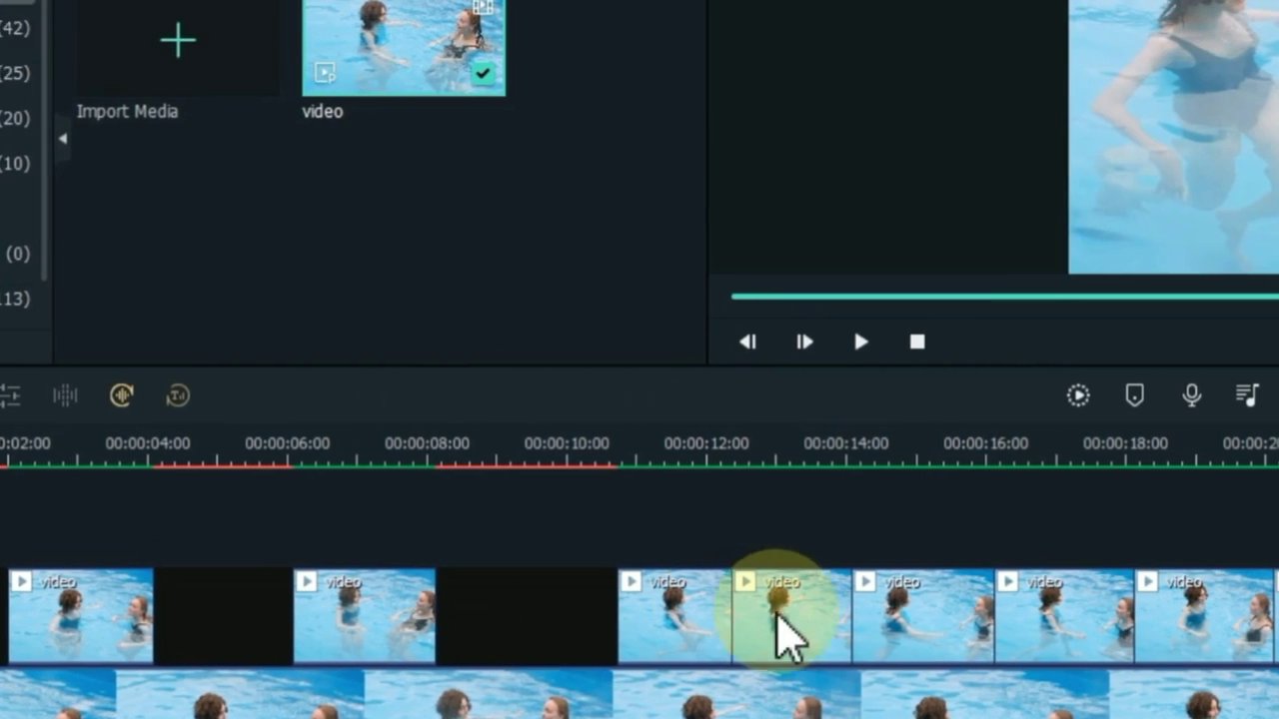
{"action": "key", "text": "Delete"}
{"action": "left_click", "coordinate": [1033, 631]}
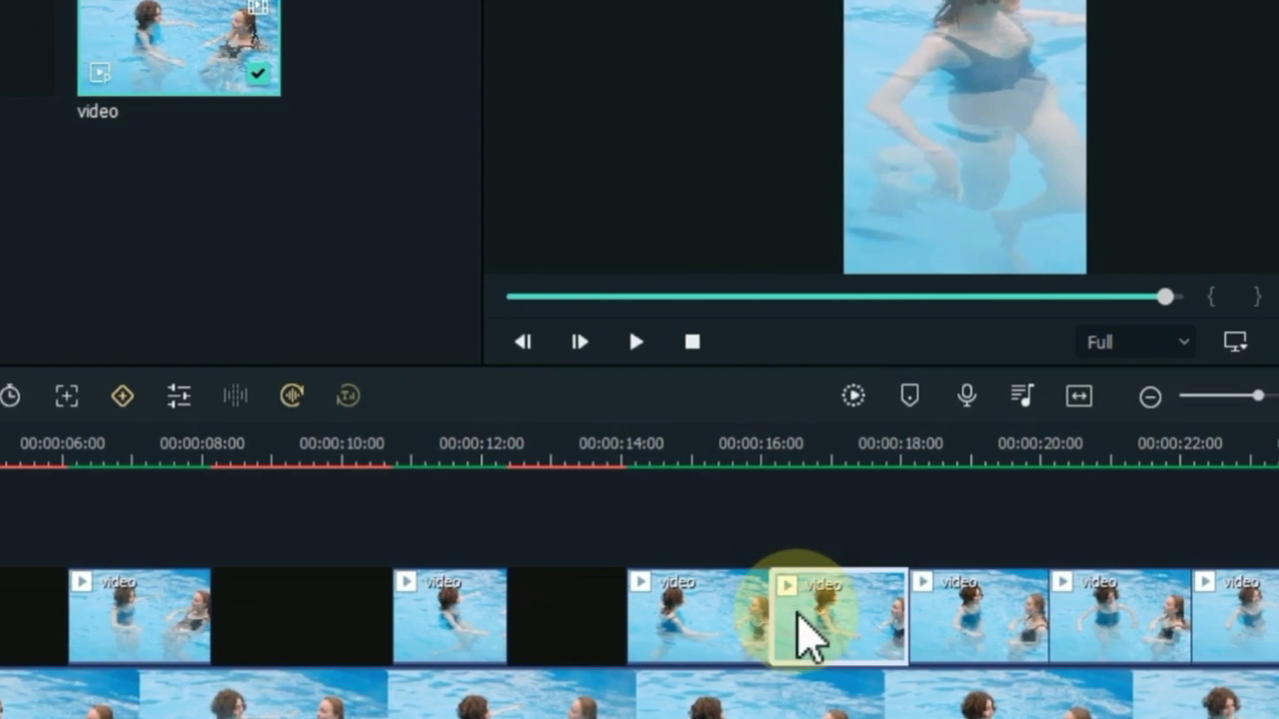
{"action": "key", "text": "Delete"}
{"action": "left_click", "coordinate": [999, 634]}
{"action": "key", "text": "Delete"}
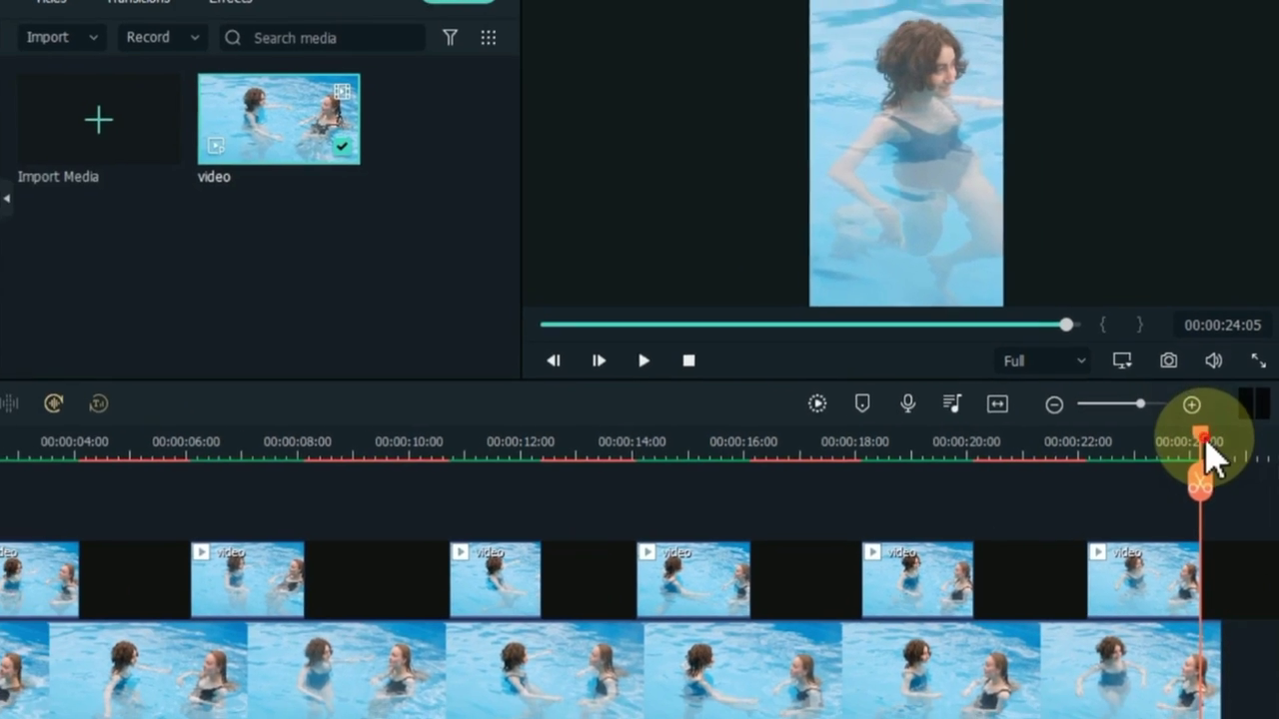
{"action": "left_click_drag", "start_coordinate": [1187, 484], "coordinate": [0, 486]}
{"action": "left_click", "coordinate": [740, 373]}
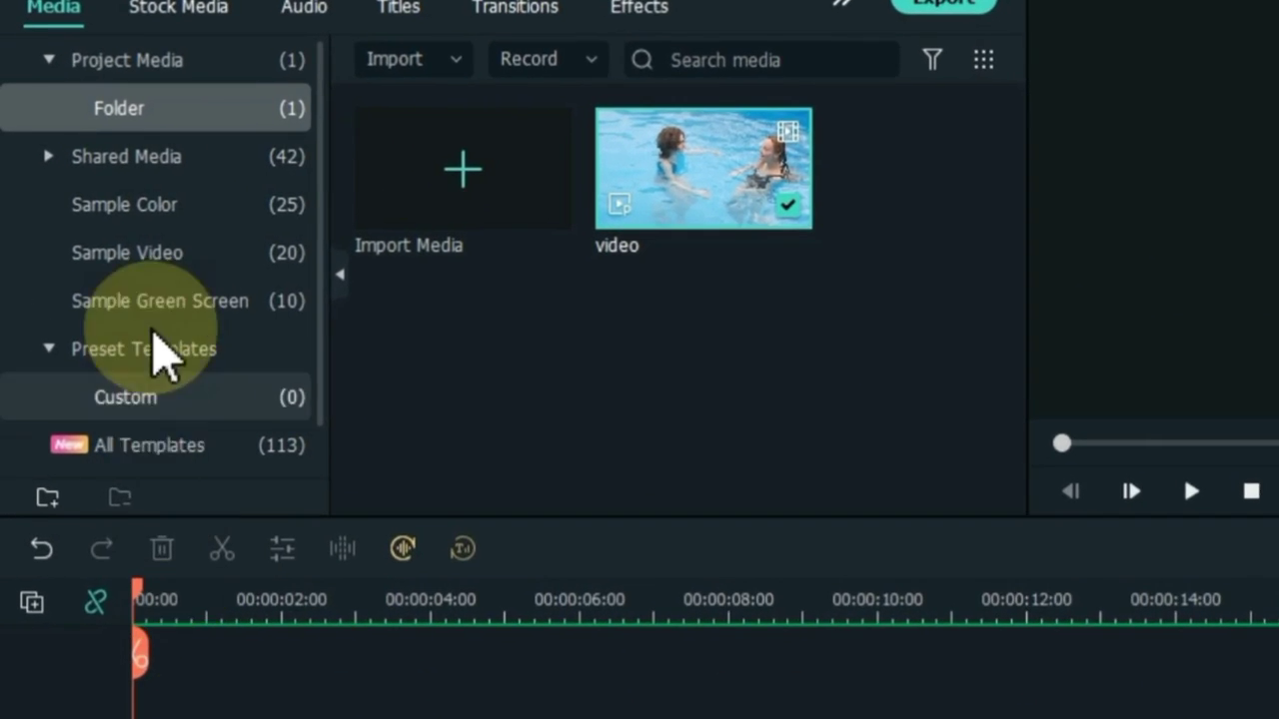
Add the Lilac sample colour clip on a third track above the video
{"action": "left_click", "coordinate": [149, 206]}
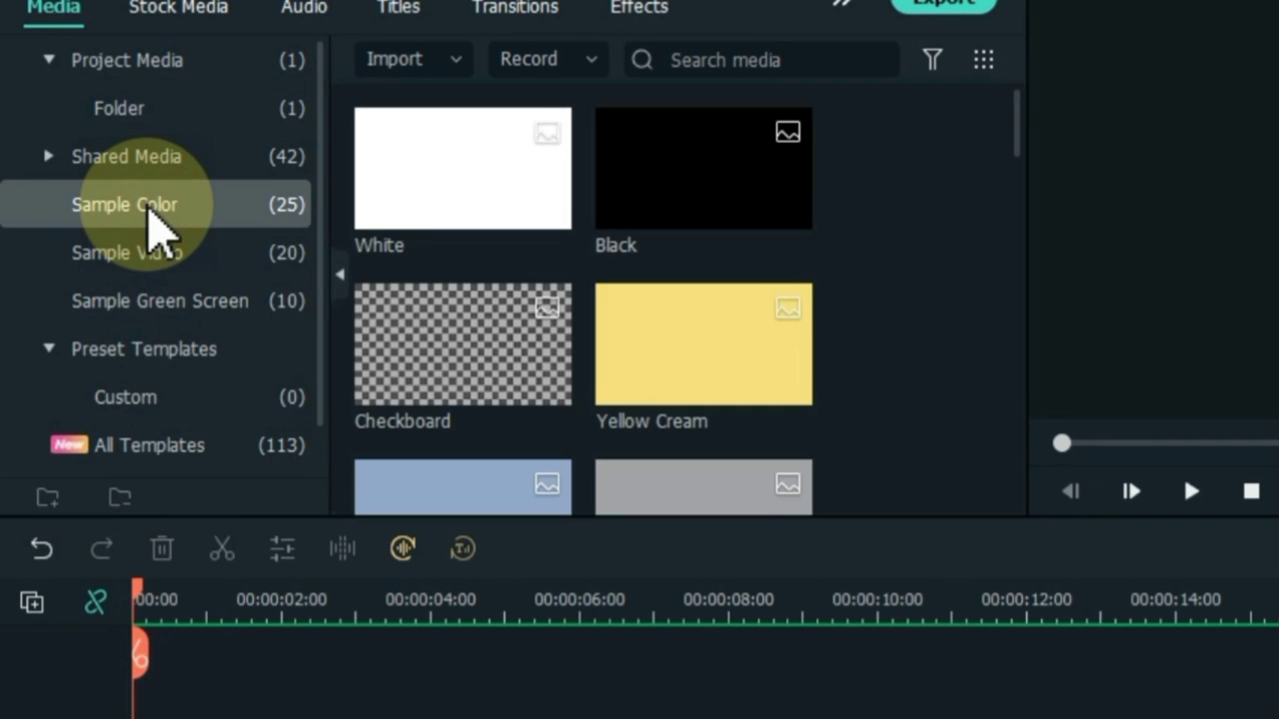
{"action": "mouse_move", "coordinate": [833, 170]}
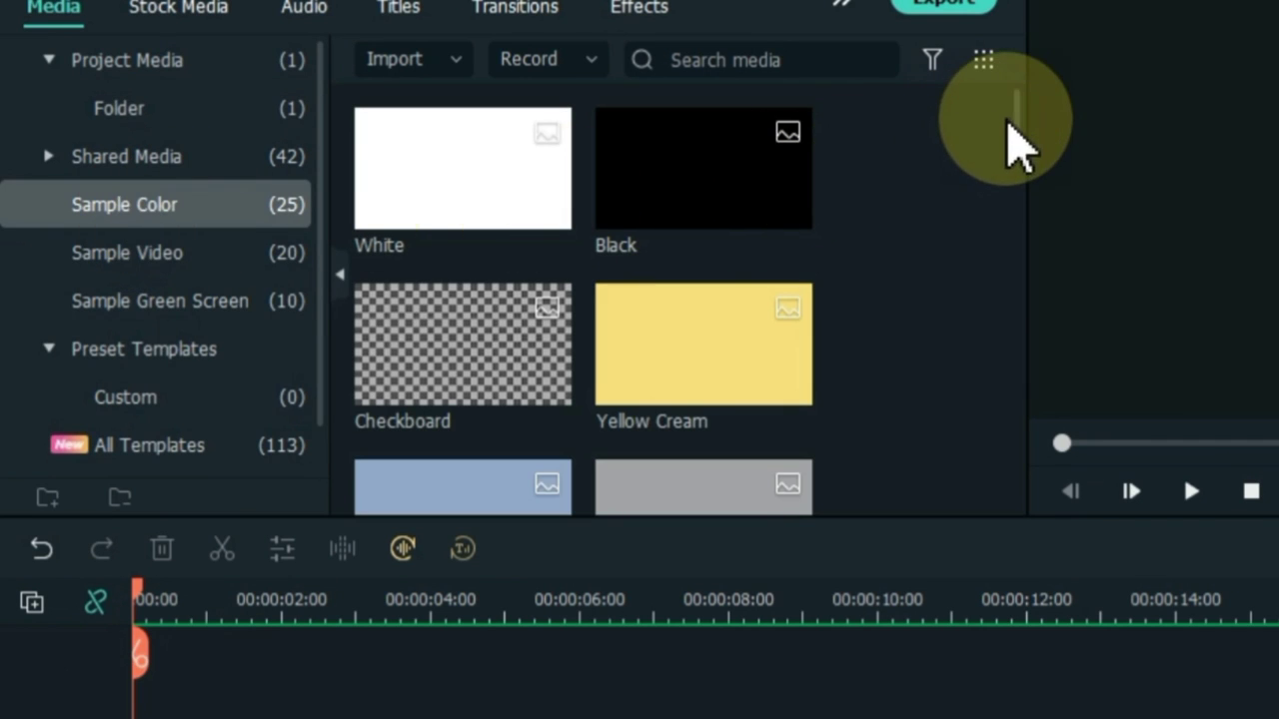
{"action": "left_click_drag", "start_coordinate": [1015, 116], "coordinate": [1015, 298]}
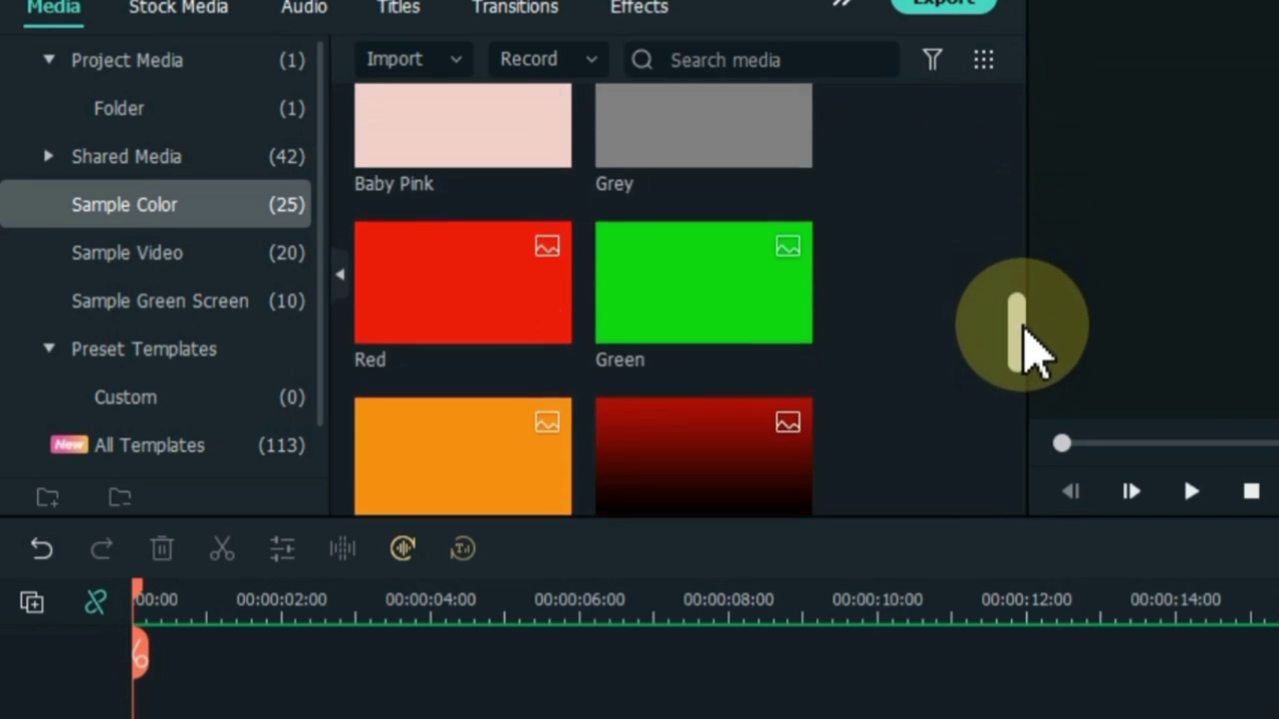
{"action": "left_click_drag", "start_coordinate": [1023, 330], "coordinate": [1023, 227]}
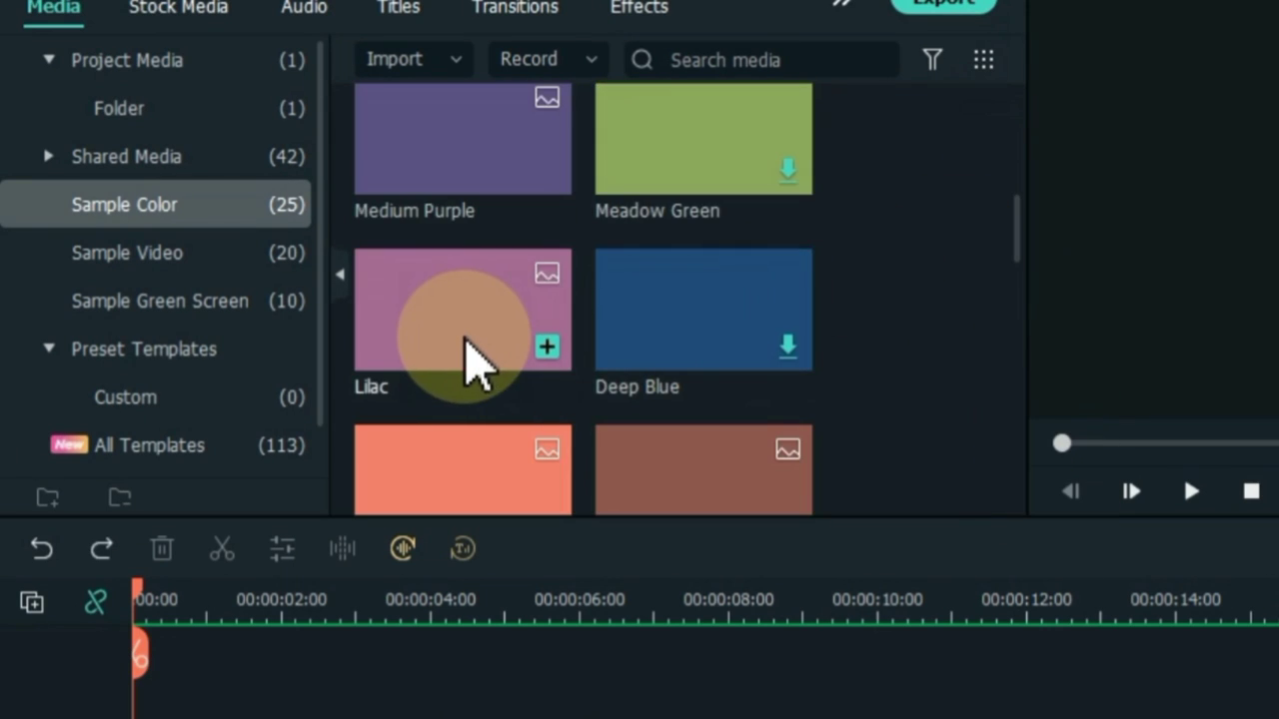
{"action": "double_click", "coordinate": [462, 337]}
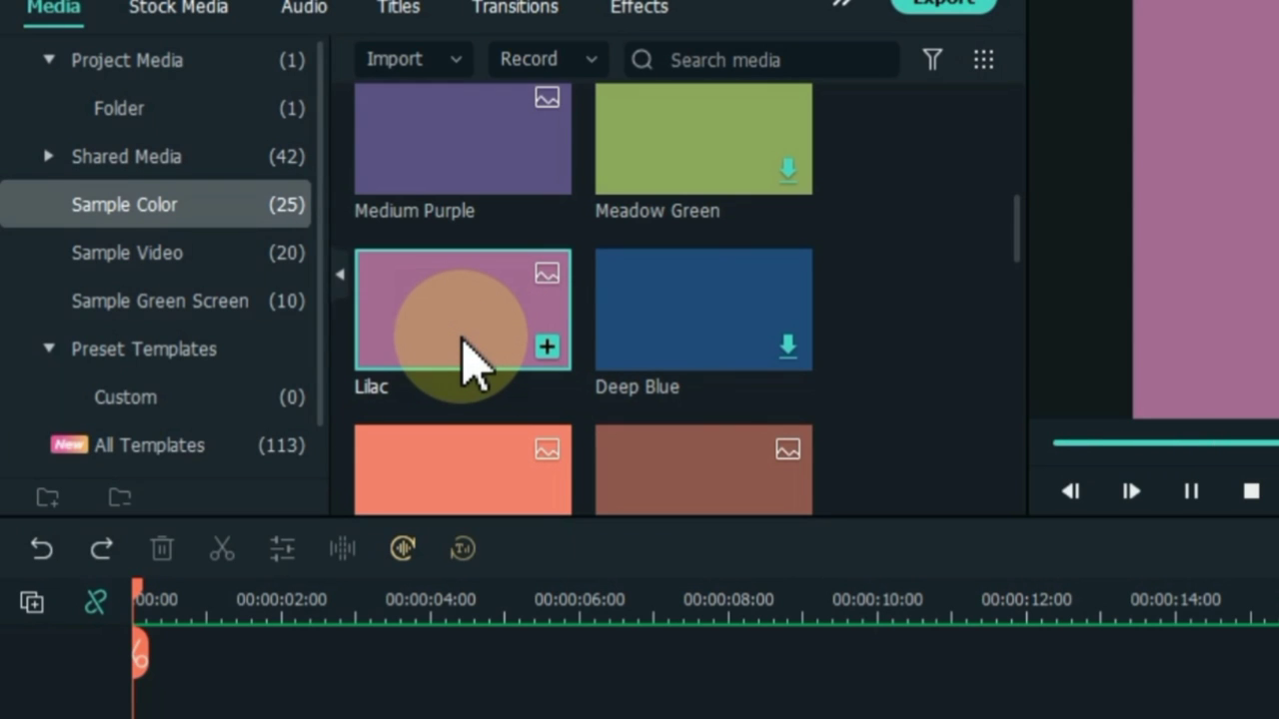
{"action": "left_click_drag", "start_coordinate": [425, 330], "coordinate": [115, 684]}
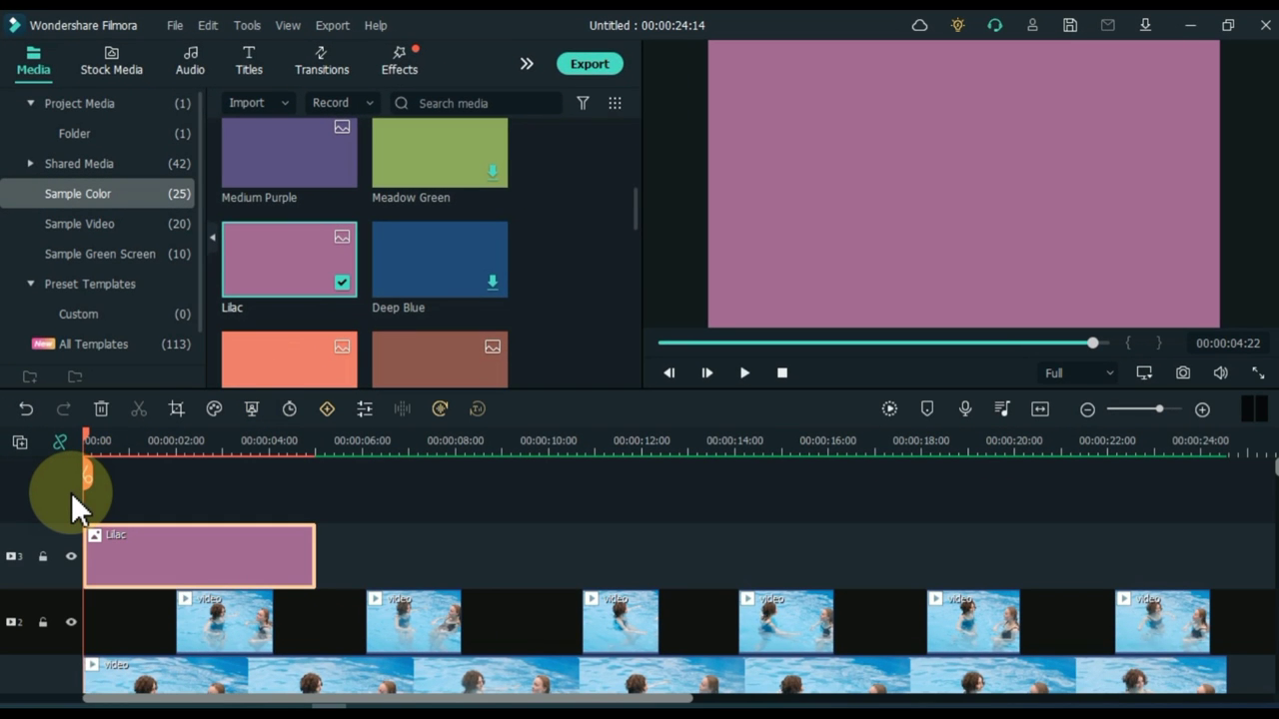
Shrink the Lilac clip into a bar at the frame's top and extend it to 24 seconds
{"action": "left_click", "coordinate": [101, 547]}
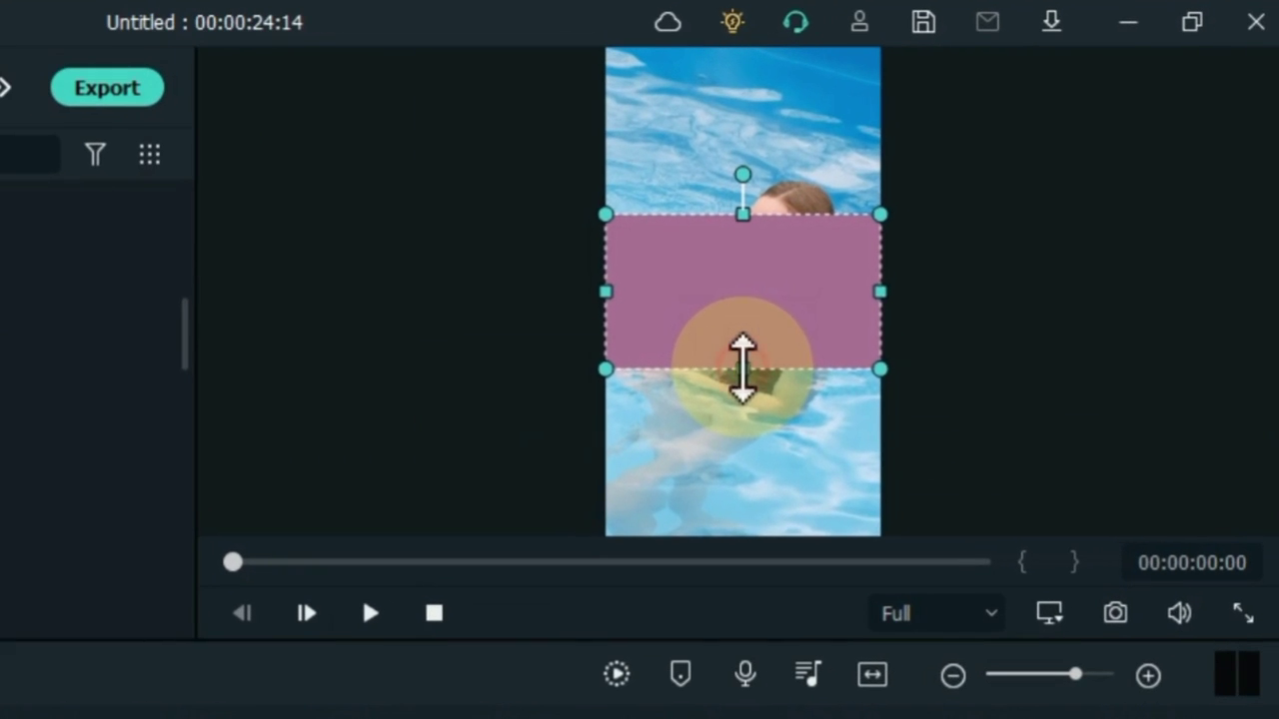
{"action": "left_click_drag", "start_coordinate": [963, 228], "coordinate": [965, 194]}
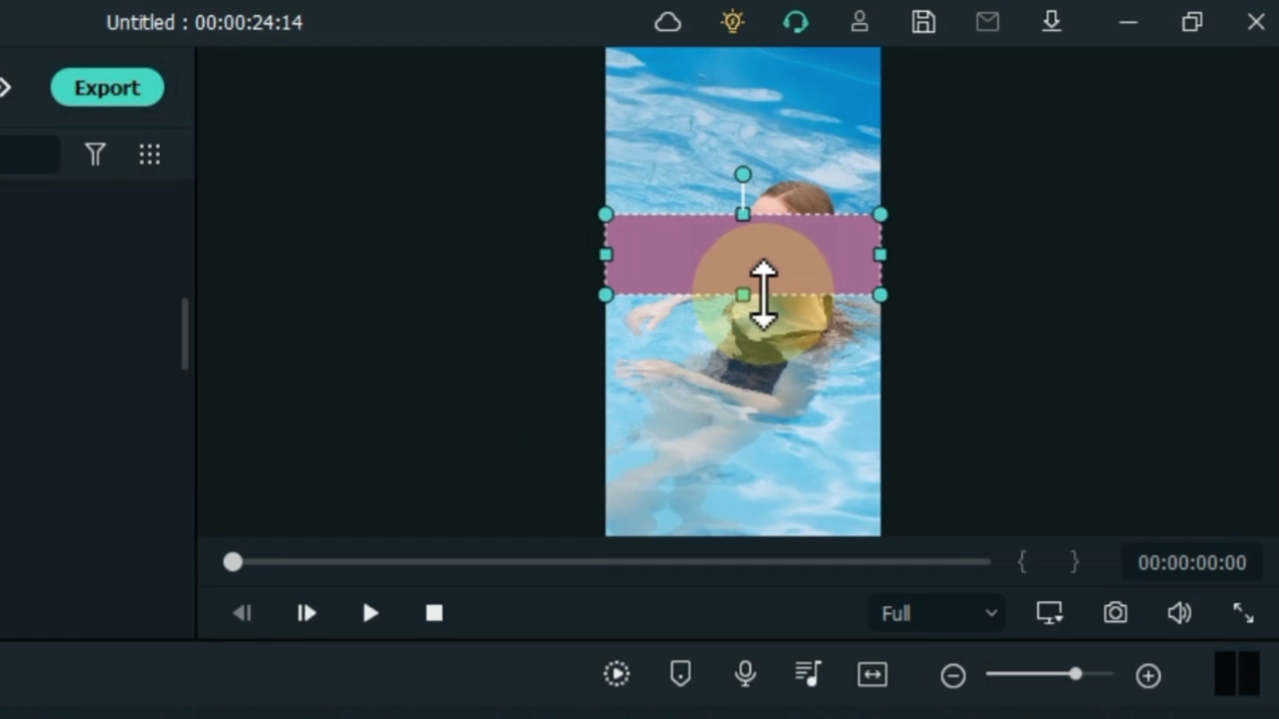
{"action": "left_click_drag", "start_coordinate": [762, 261], "coordinate": [747, 109]}
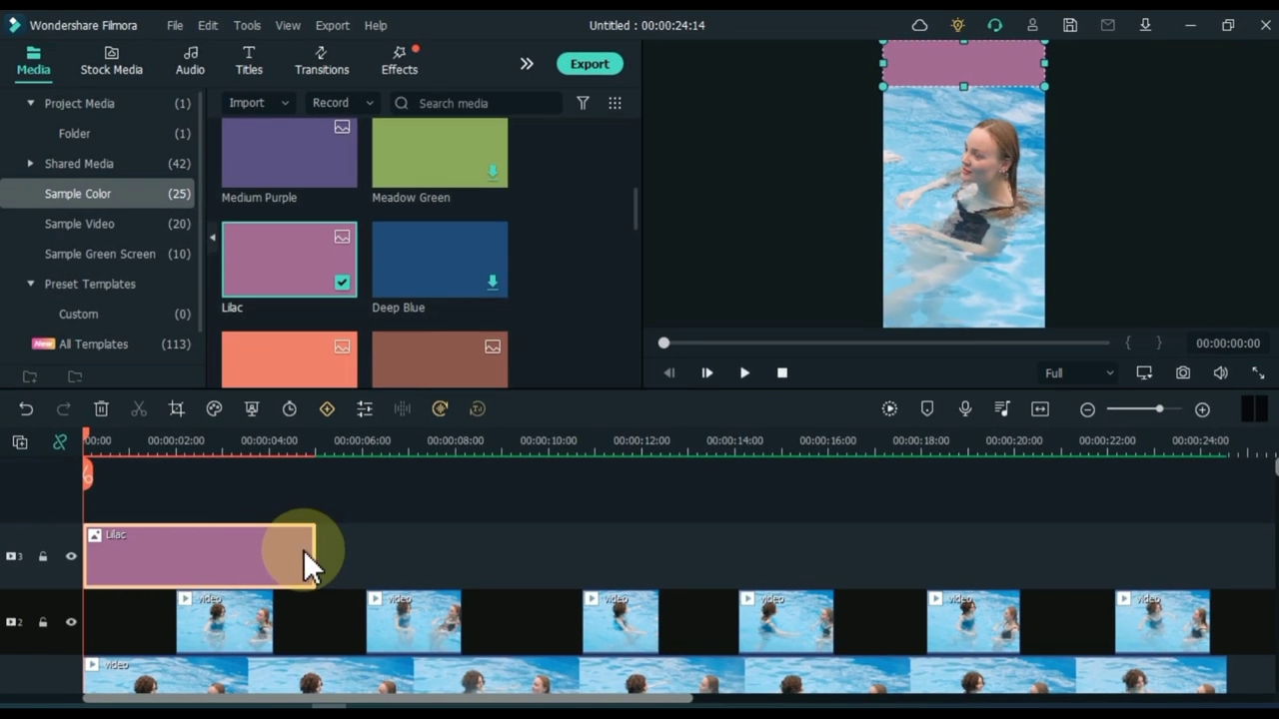
{"action": "left_click_drag", "start_coordinate": [42, 699], "coordinate": [616, 669]}
{"action": "left_click_drag", "start_coordinate": [763, 527], "coordinate": [1229, 524]}
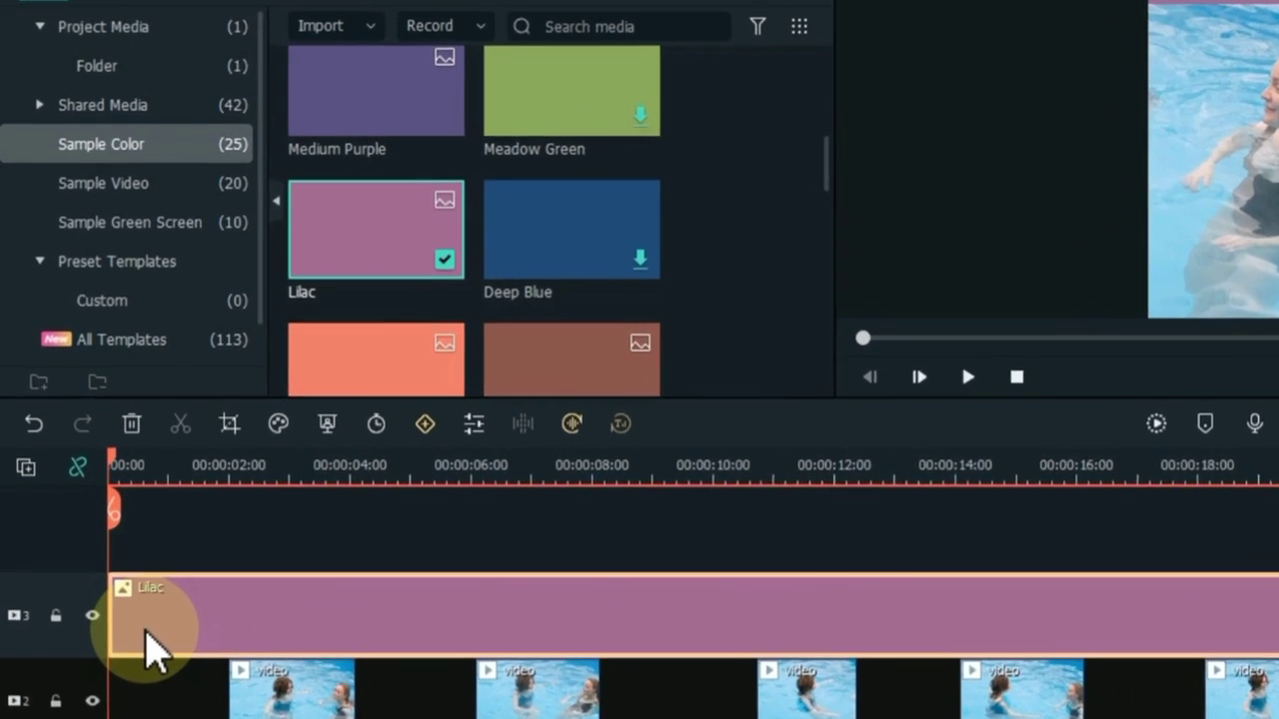
Copy the Lilac clip and paste it onto a newly added fourth video track
{"action": "right_click", "coordinate": [115, 572]}
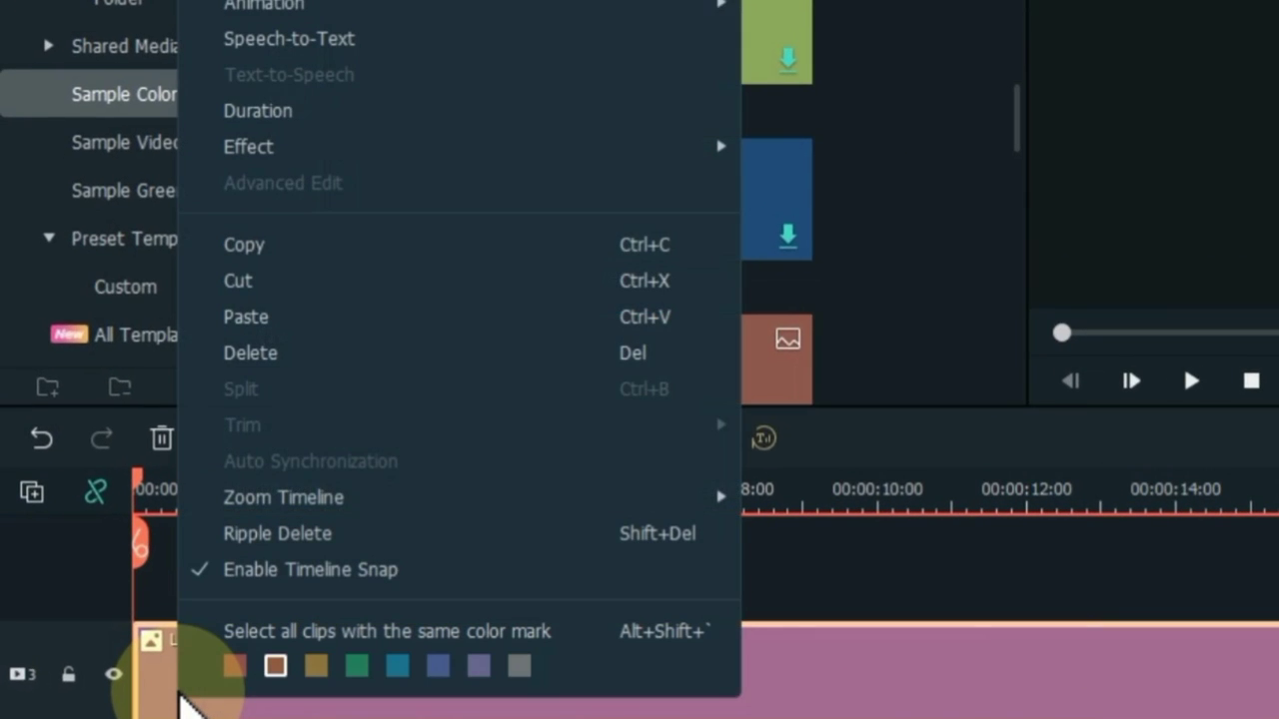
{"action": "left_click", "coordinate": [284, 249]}
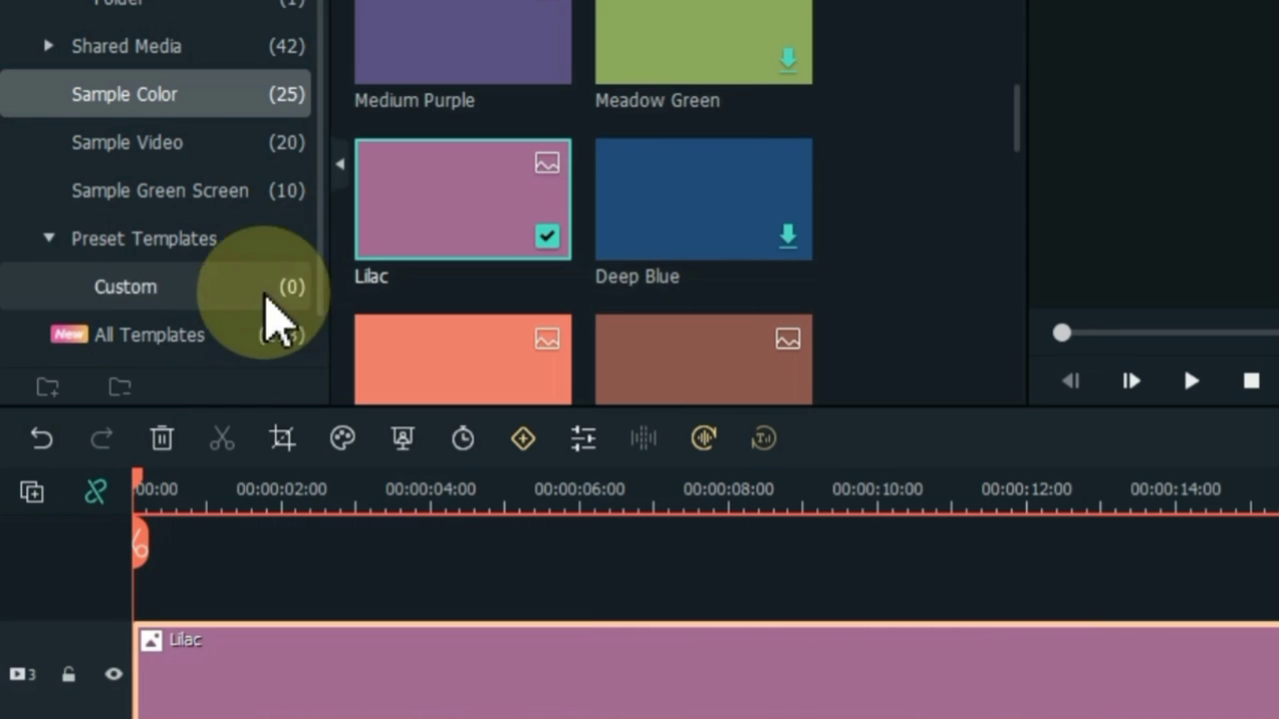
{"action": "left_click", "coordinate": [31, 491]}
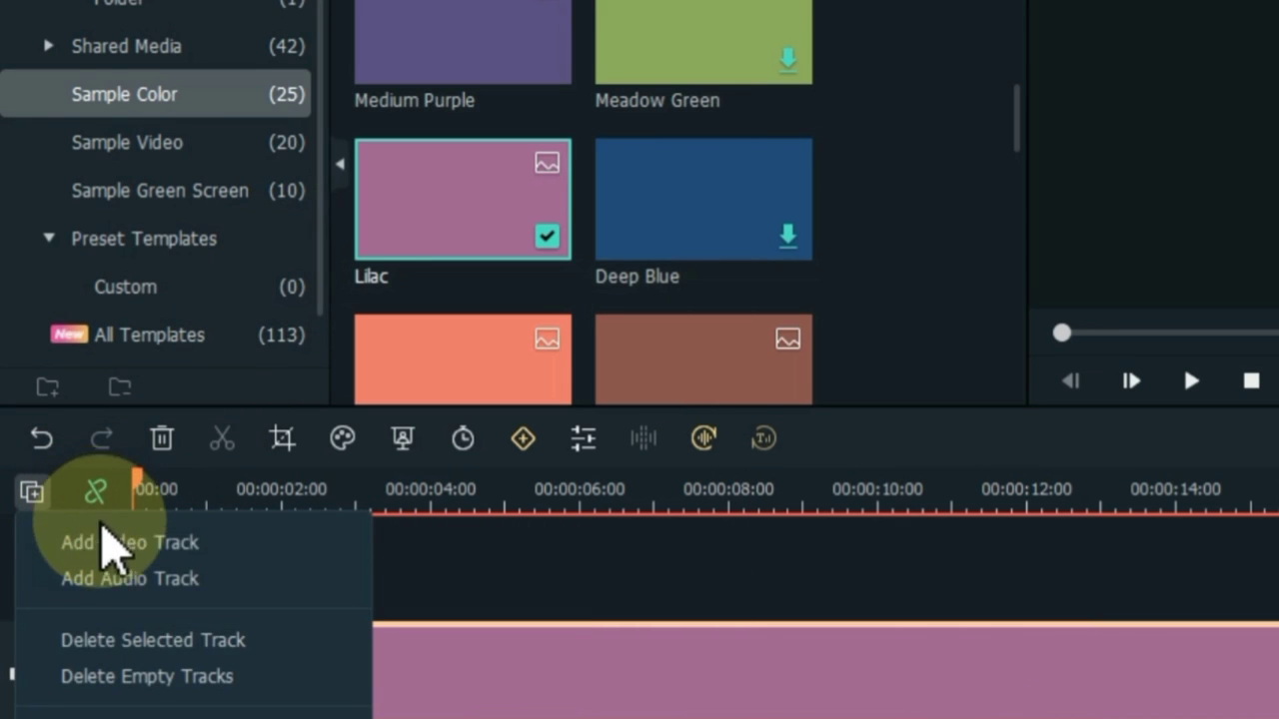
{"action": "left_click", "coordinate": [115, 541]}
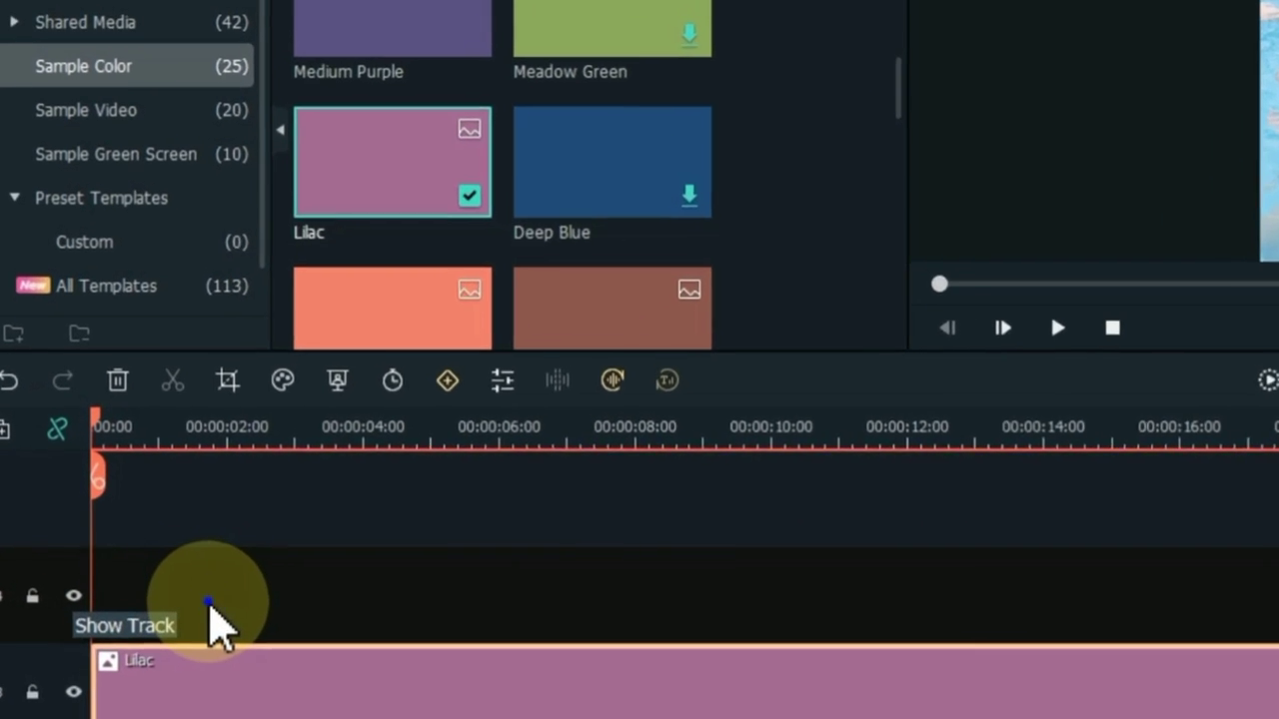
{"action": "right_click", "coordinate": [212, 615]}
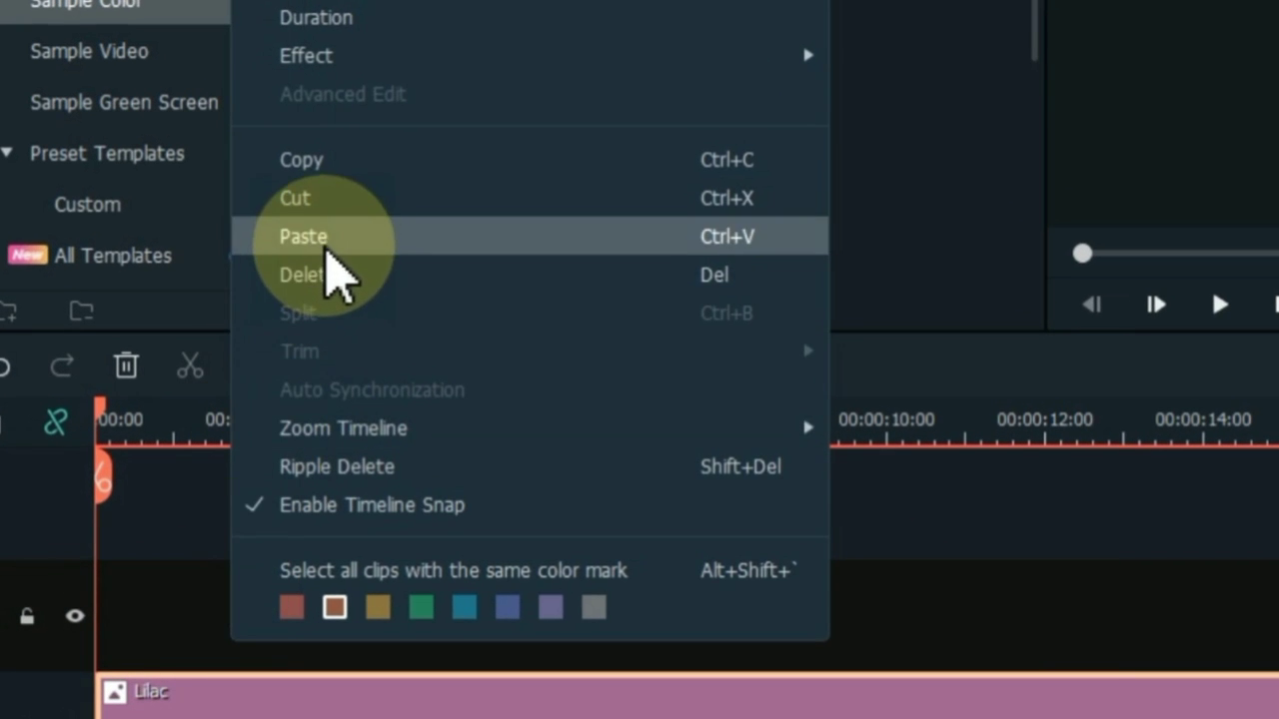
{"action": "left_click", "coordinate": [285, 296]}
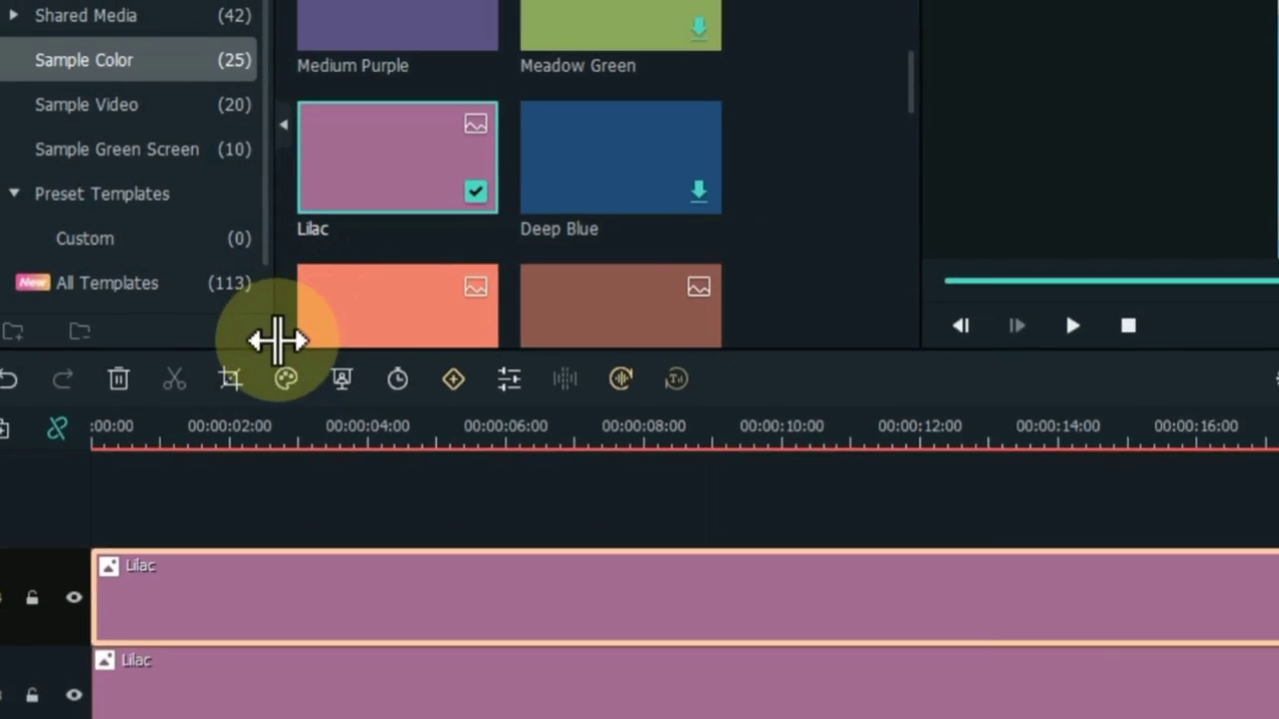
Move the copied lilac bar to the bottom of the frame and render the preview
{"action": "left_click", "coordinate": [263, 442]}
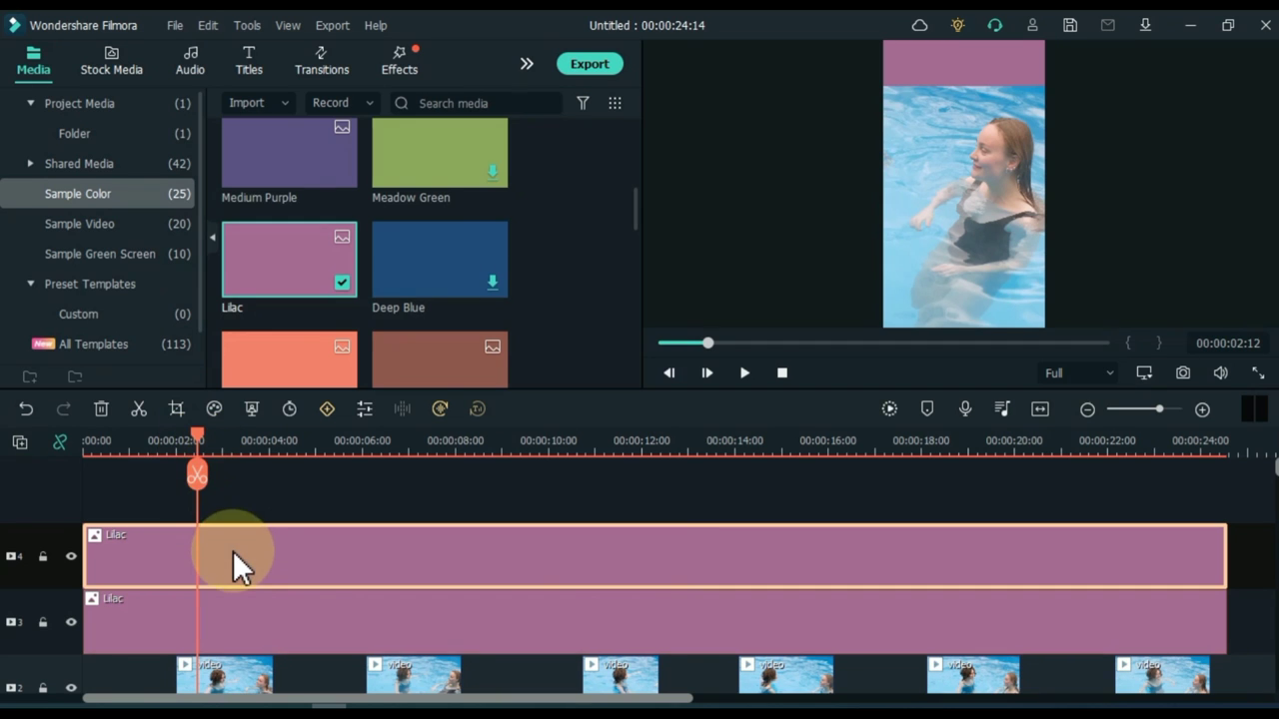
{"action": "left_click", "coordinate": [233, 550]}
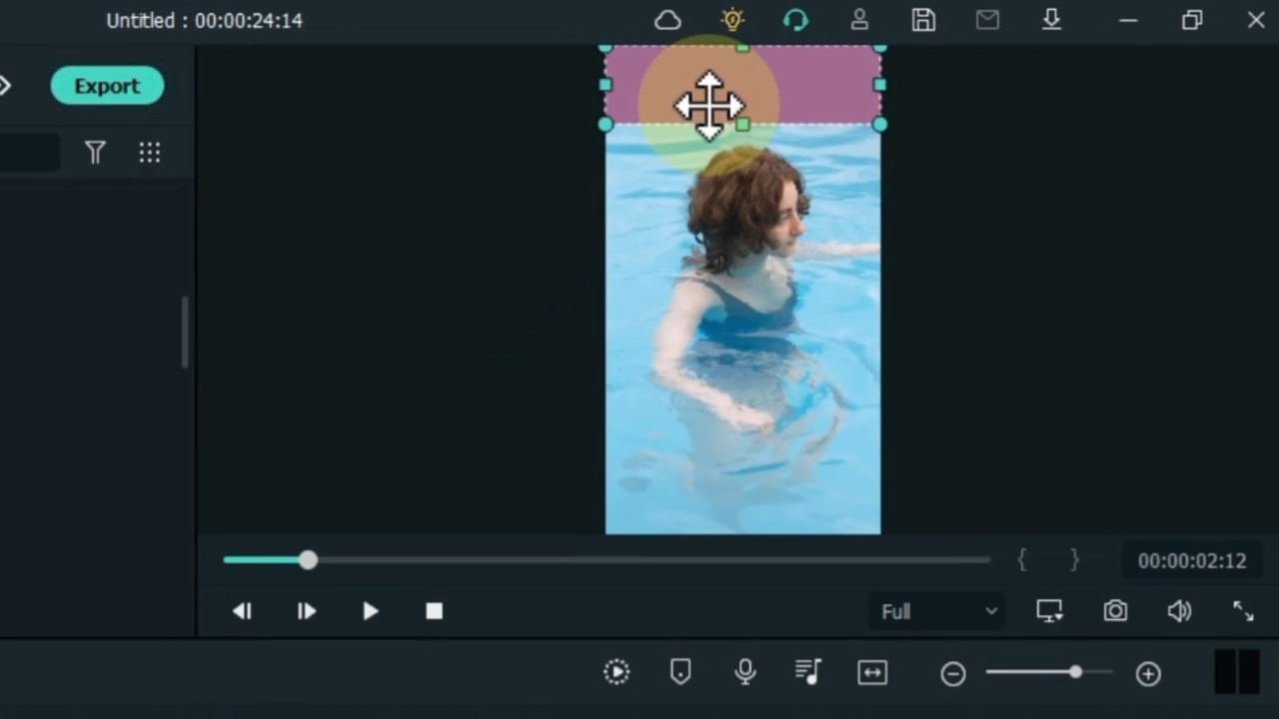
{"action": "left_click_drag", "start_coordinate": [708, 105], "coordinate": [746, 502]}
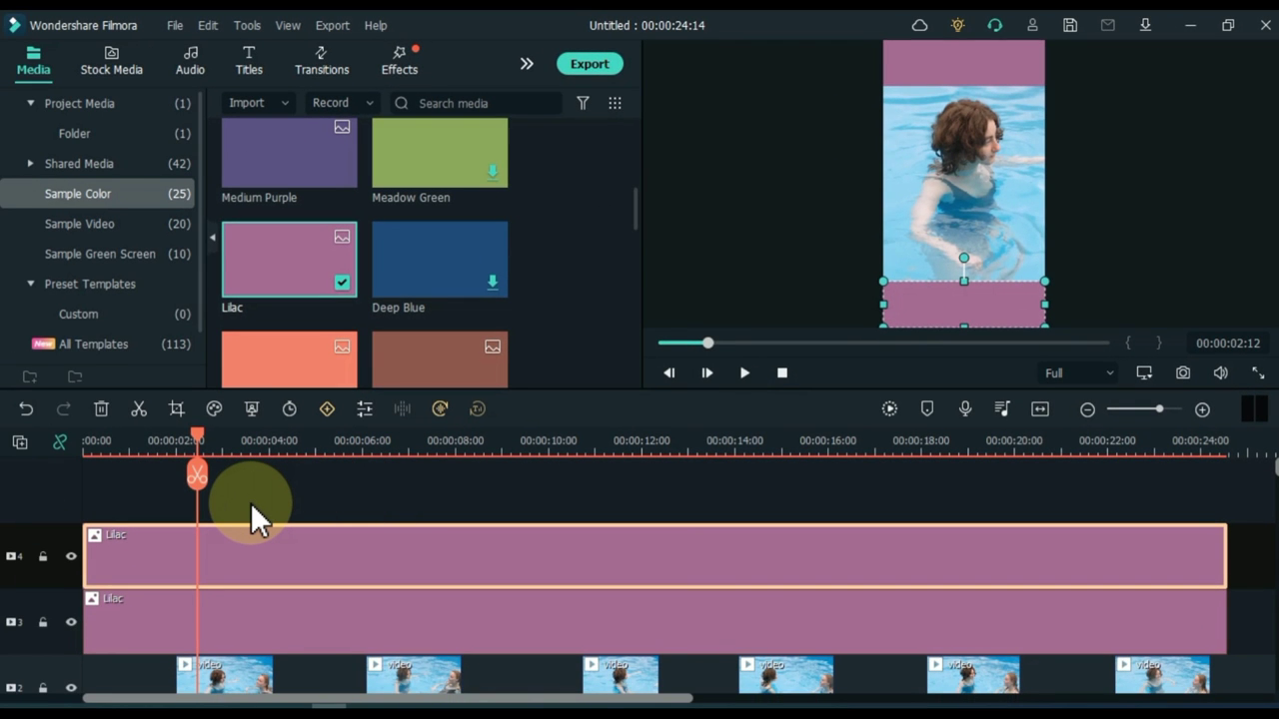
{"action": "left_click", "coordinate": [251, 502]}
{"action": "left_click_drag", "start_coordinate": [198, 442], "coordinate": [78, 440]}
{"action": "left_click", "coordinate": [287, 409]}
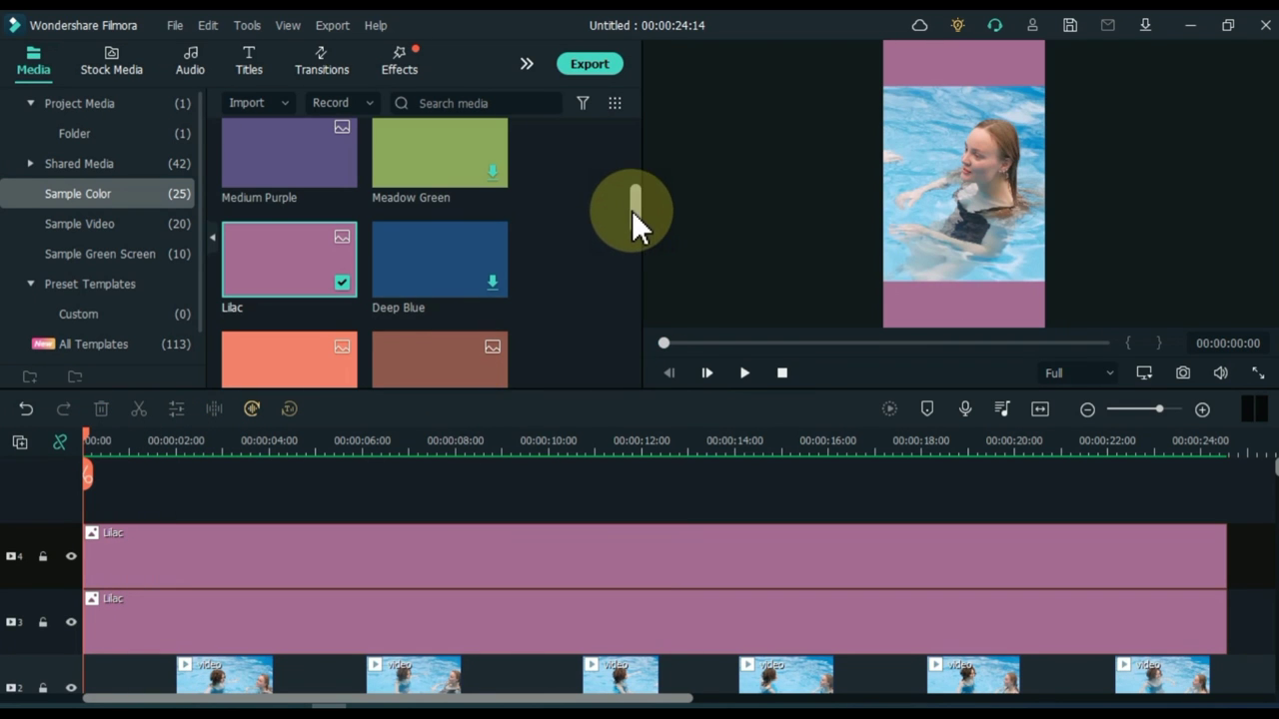
Add the White colour clip on a fifth track, moved down and shrunk into a bar
{"action": "left_click_drag", "start_coordinate": [631, 210], "coordinate": [640, 165]}
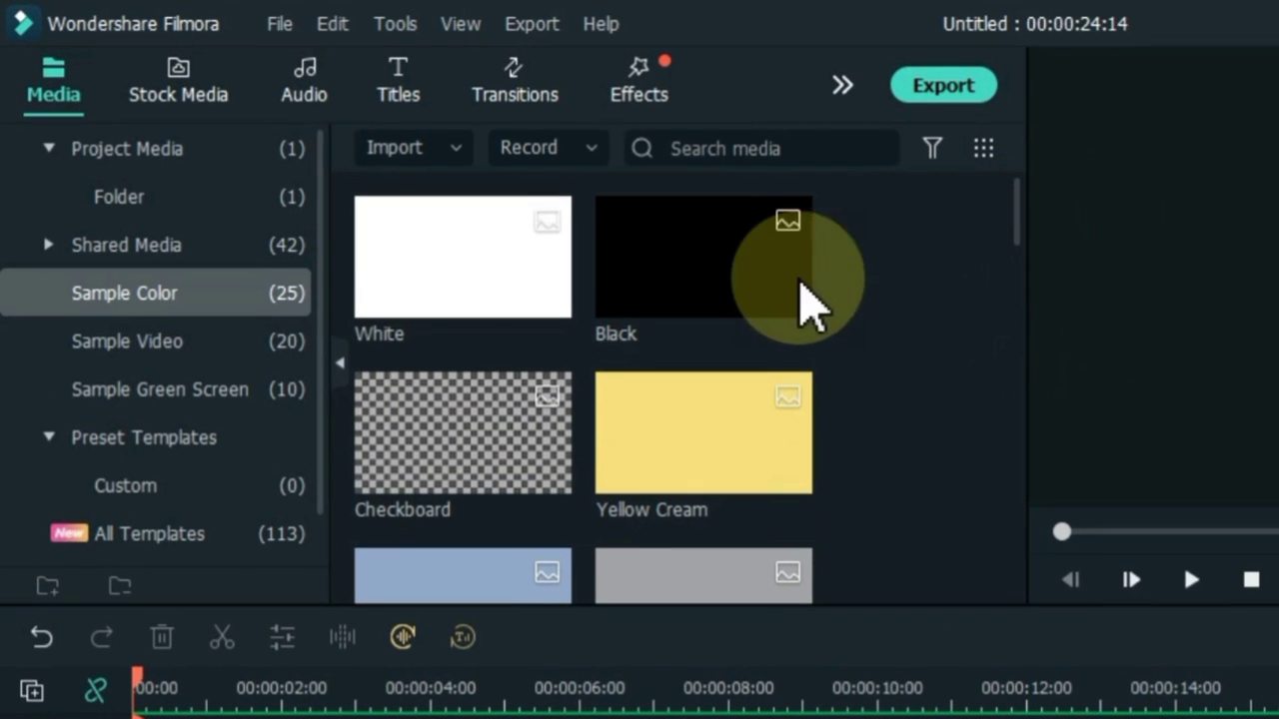
{"action": "left_click_drag", "start_coordinate": [420, 300], "coordinate": [84, 489]}
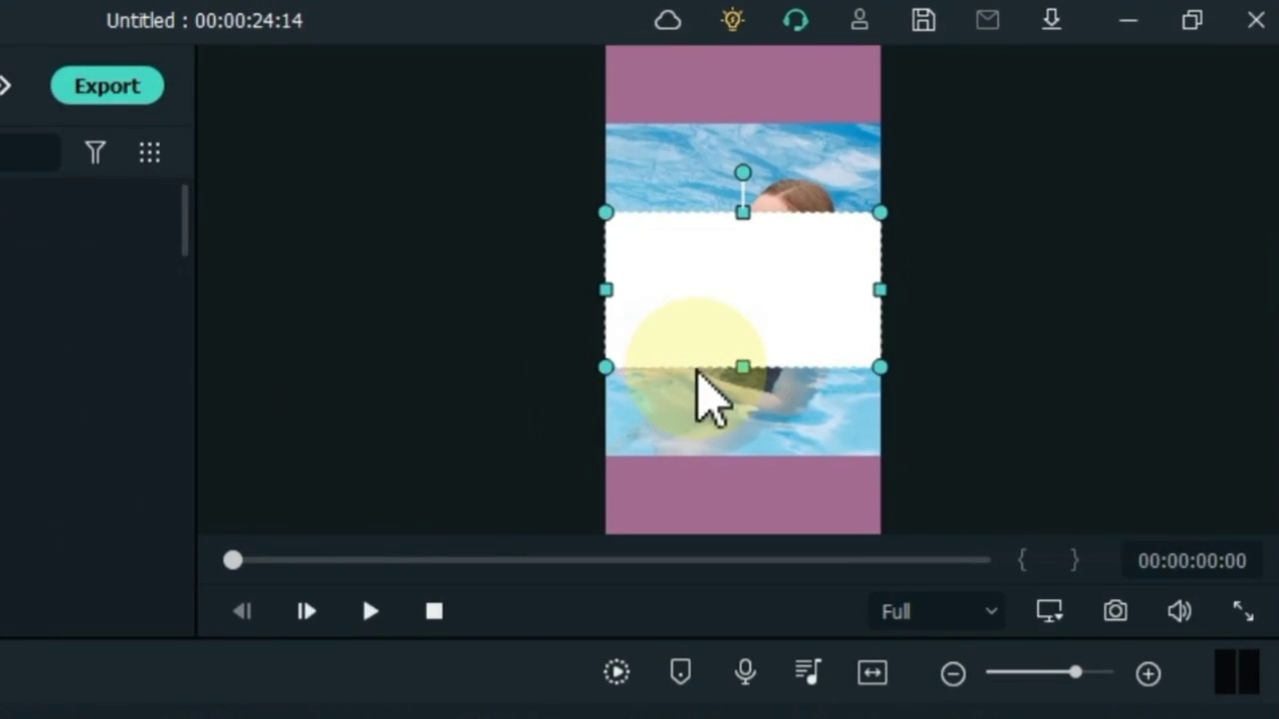
{"action": "left_click_drag", "start_coordinate": [759, 379], "coordinate": [762, 416]}
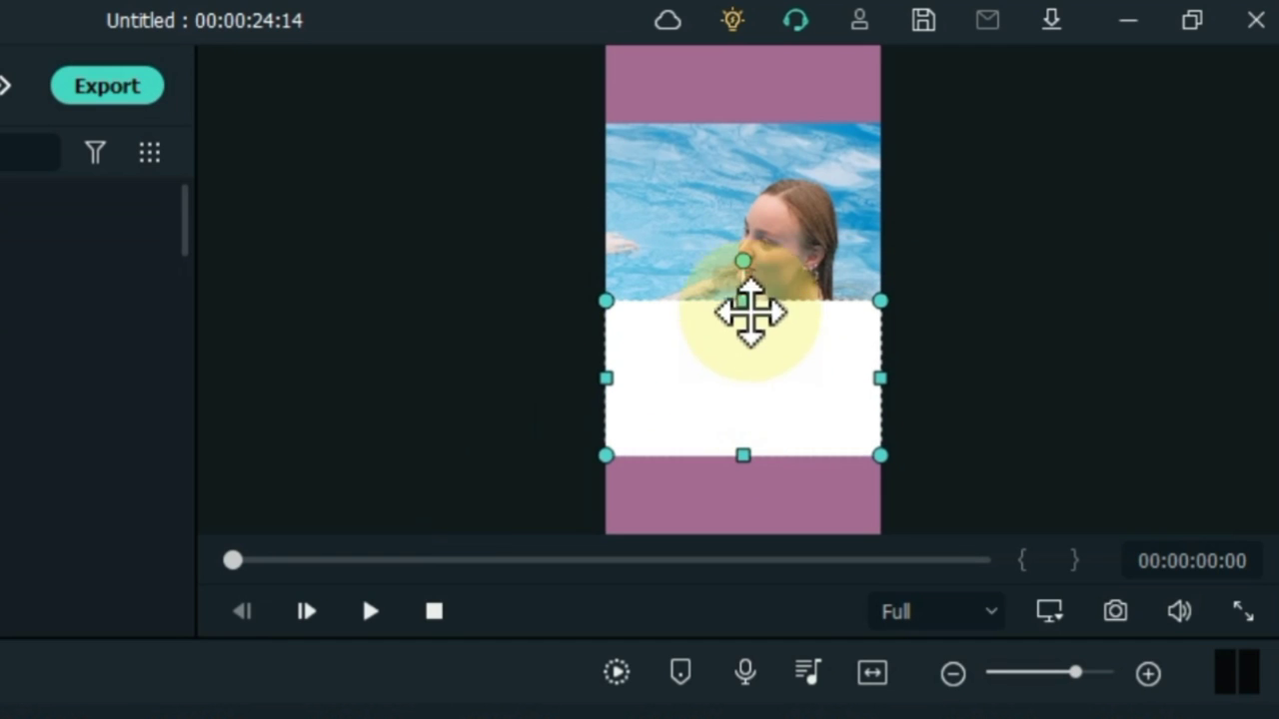
{"action": "left_click_drag", "start_coordinate": [749, 312], "coordinate": [750, 442]}
Zoom the preview to 75% and thin the white bar into a strip atop the bottom lilac bar
{"action": "left_click", "coordinate": [1047, 612]}
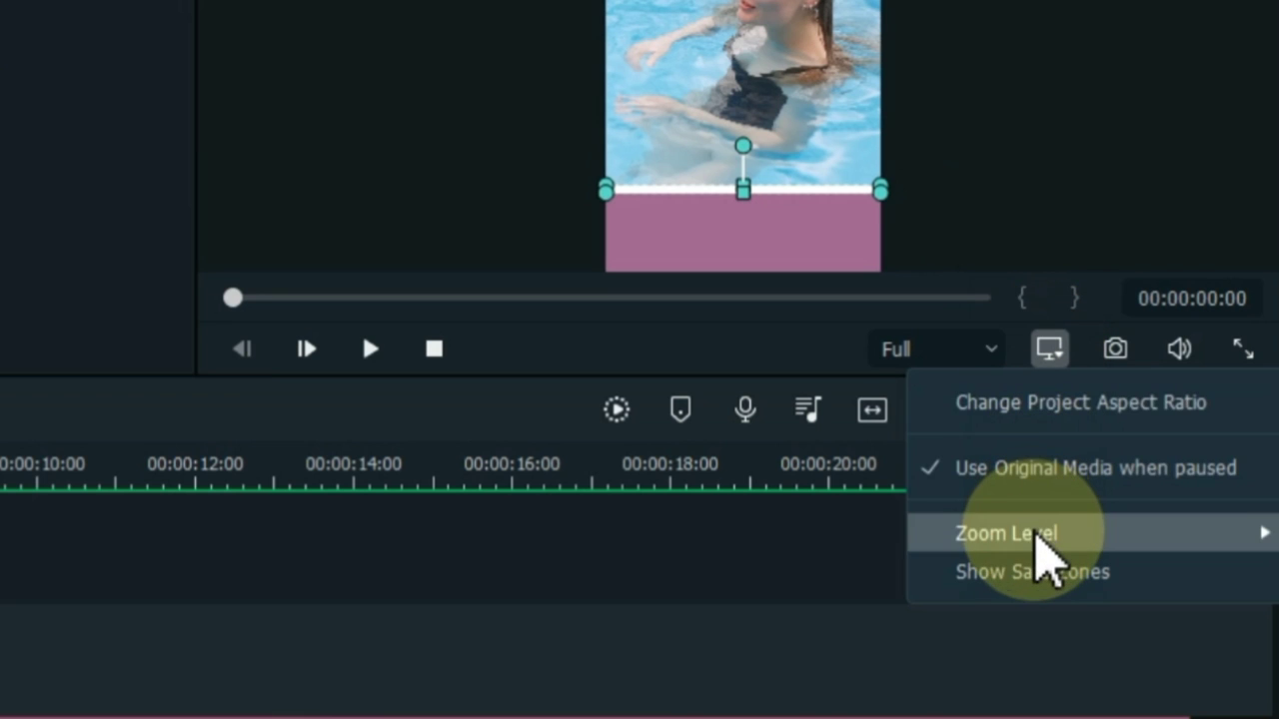
{"action": "mouse_move", "coordinate": [1039, 535]}
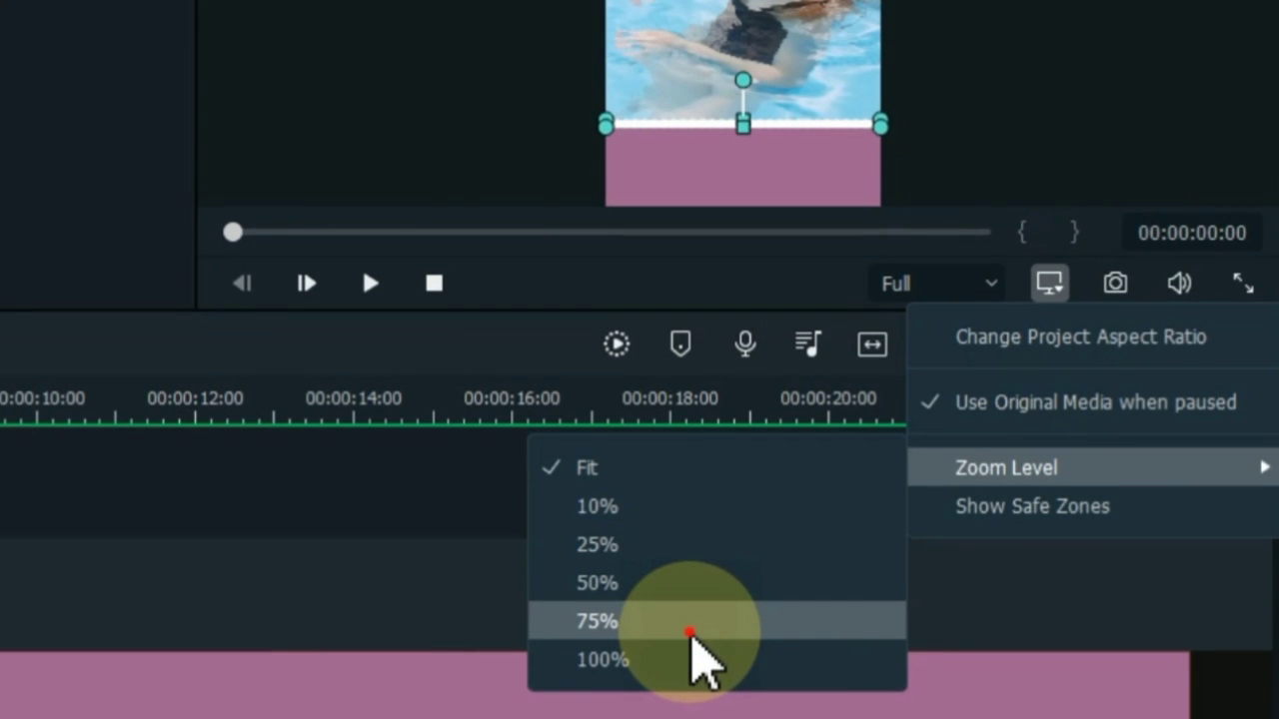
{"action": "left_click", "coordinate": [689, 631]}
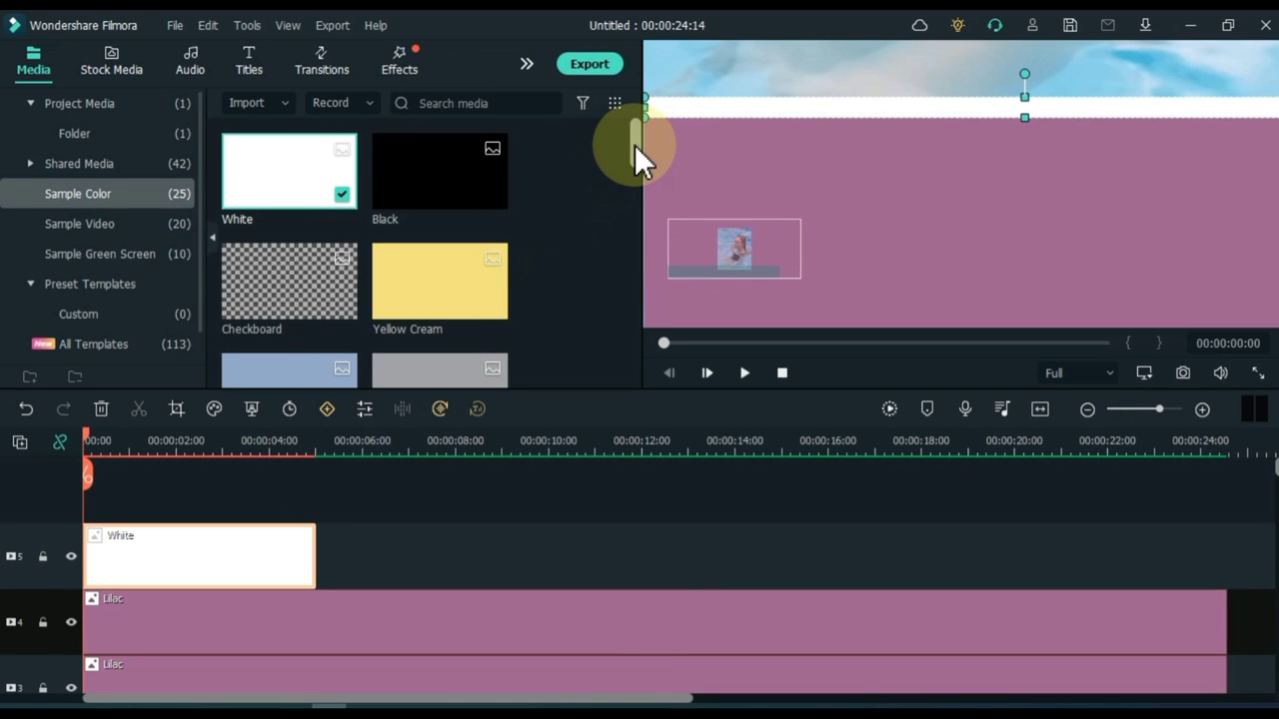
{"action": "left_click_drag", "start_coordinate": [634, 144], "coordinate": [618, 267]}
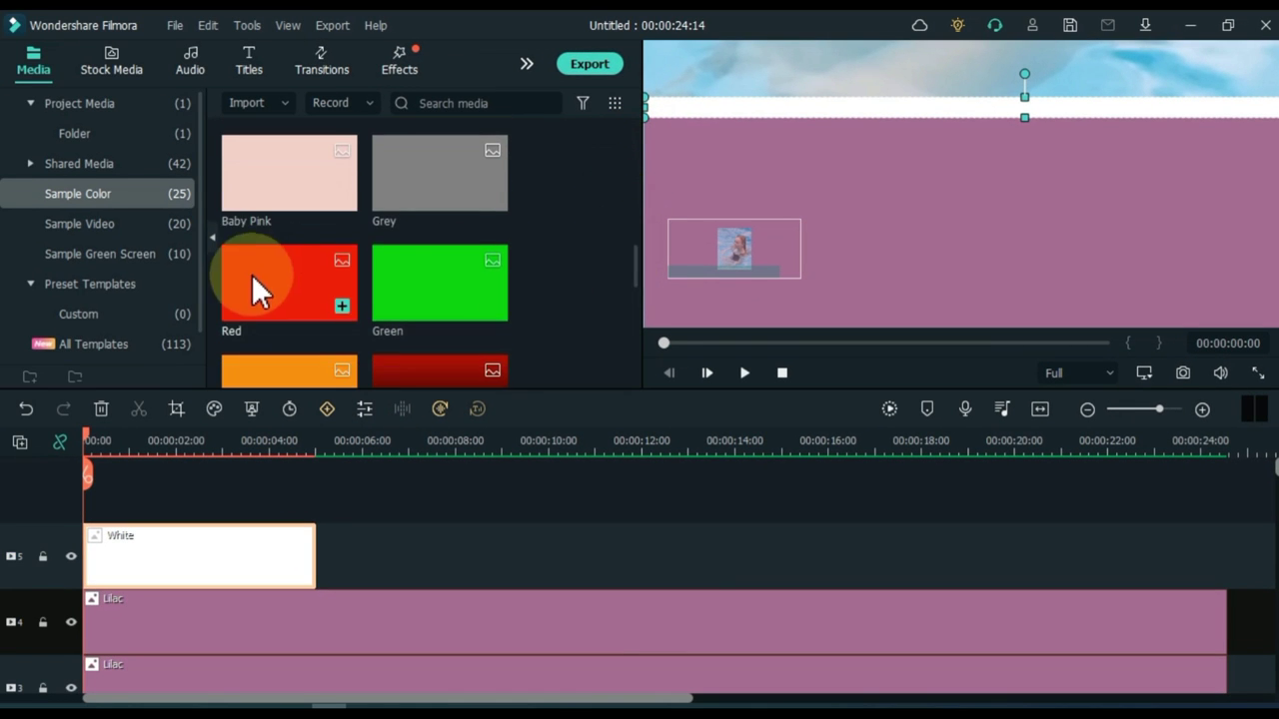
Add a Red colour clip above the White strip, move it mid-frame, and extend Red and White to 24 s
{"action": "left_click_drag", "start_coordinate": [249, 275], "coordinate": [92, 496]}
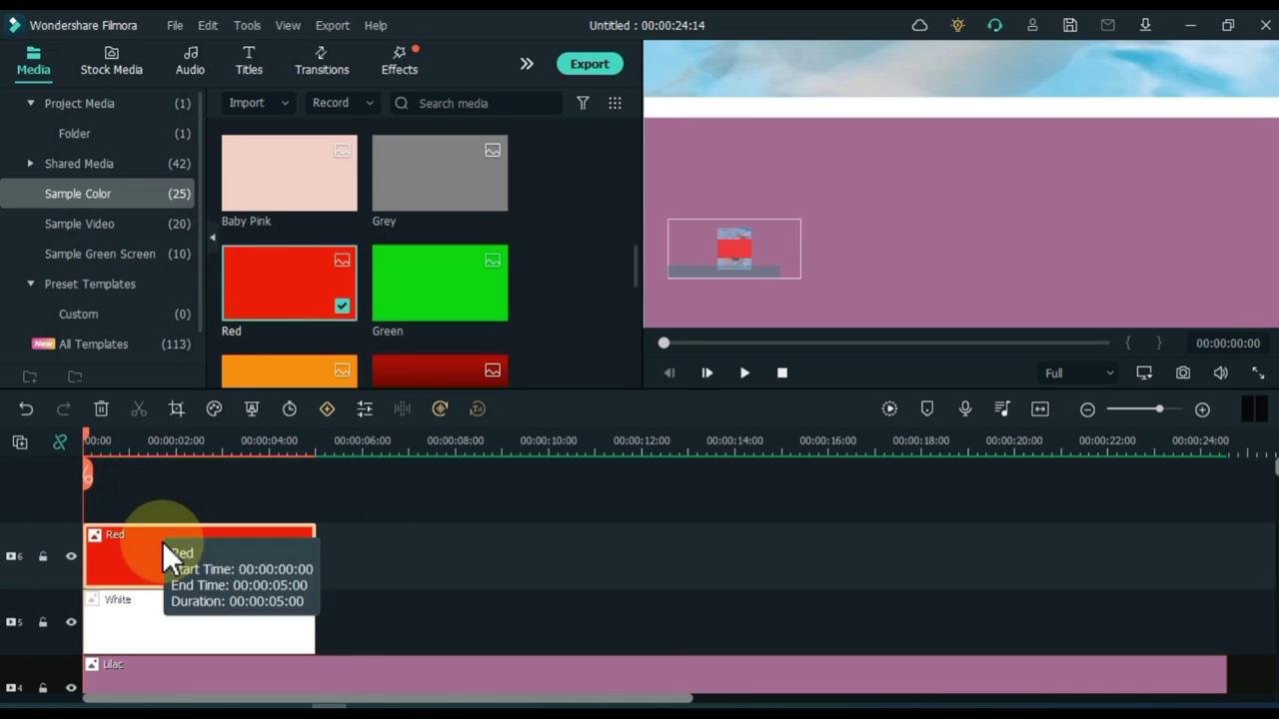
{"action": "left_click", "coordinate": [730, 267]}
{"action": "left_click", "coordinate": [1143, 372]}
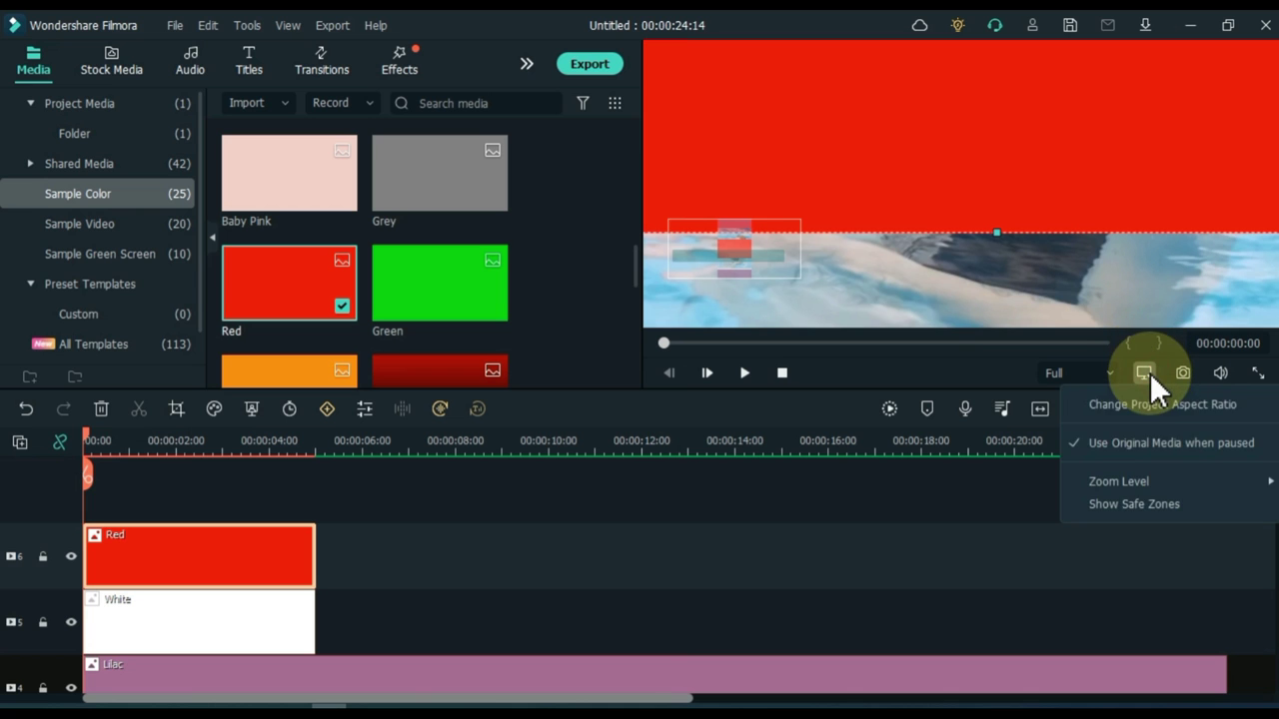
{"action": "mouse_move", "coordinate": [1135, 483]}
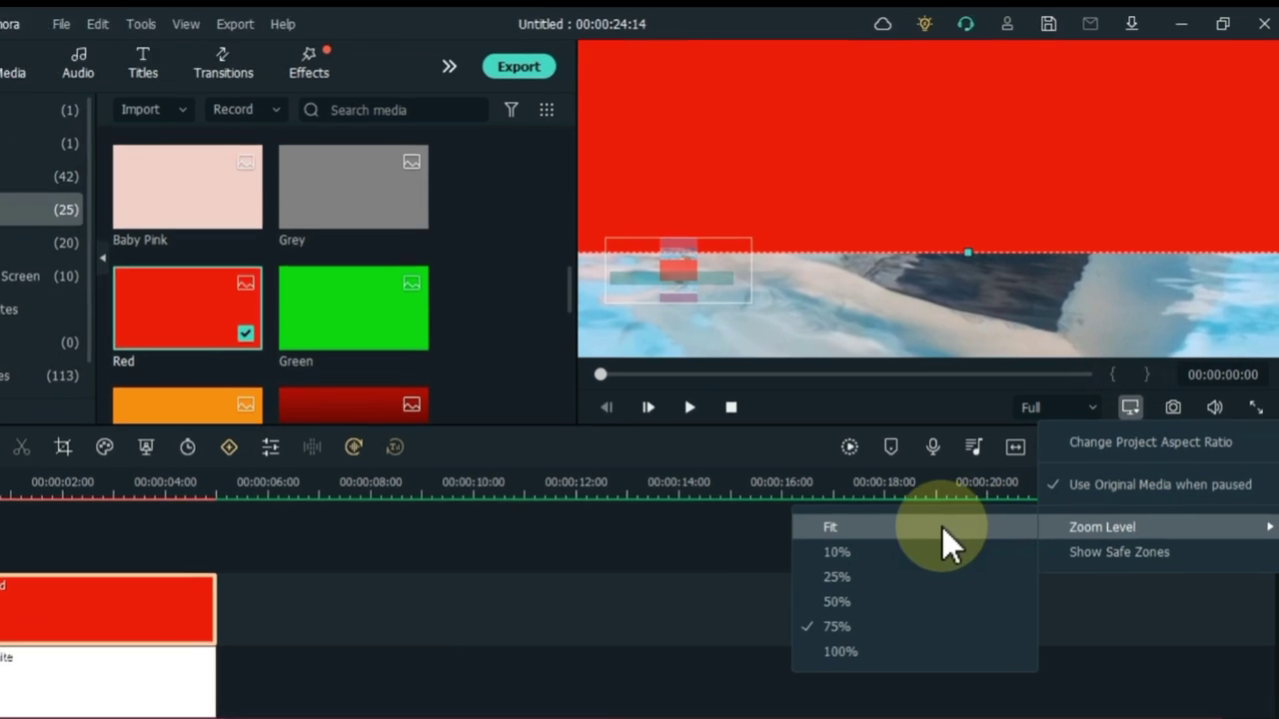
{"action": "left_click", "coordinate": [942, 528]}
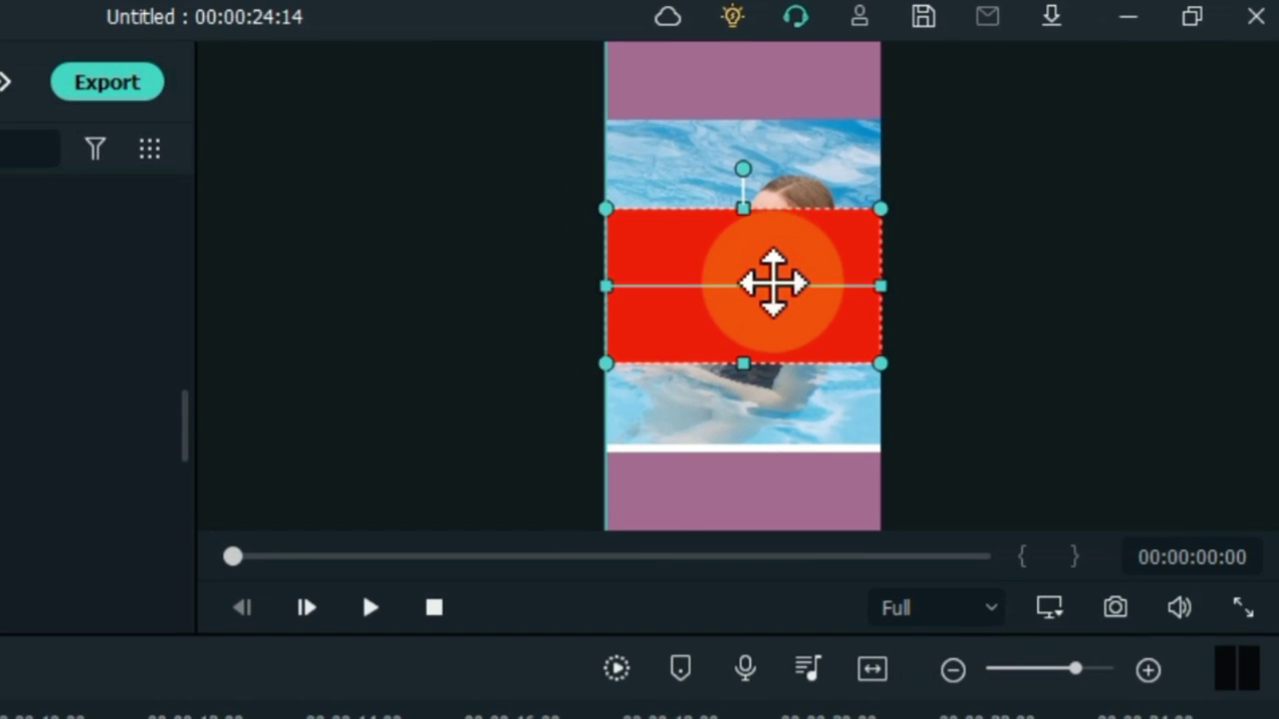
{"action": "left_click_drag", "start_coordinate": [772, 284], "coordinate": [768, 349]}
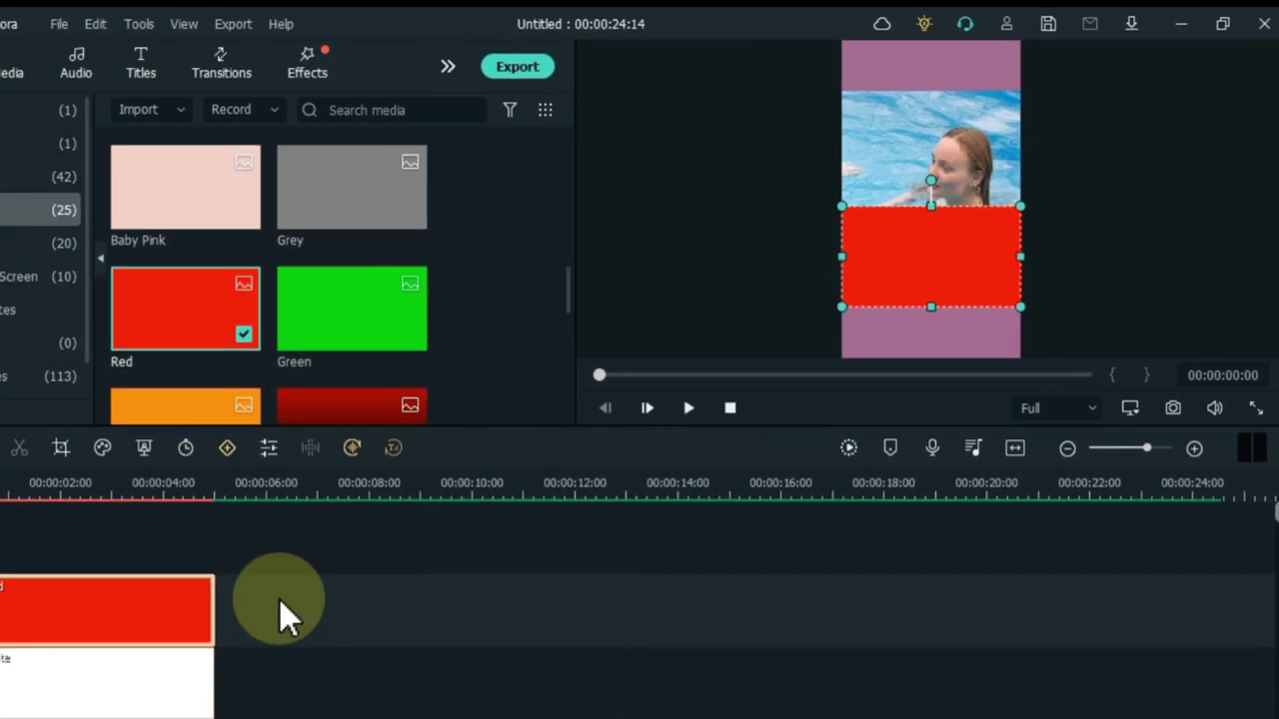
{"action": "left_click", "coordinate": [305, 607]}
{"action": "left_click_drag", "start_coordinate": [319, 587], "coordinate": [1226, 553]}
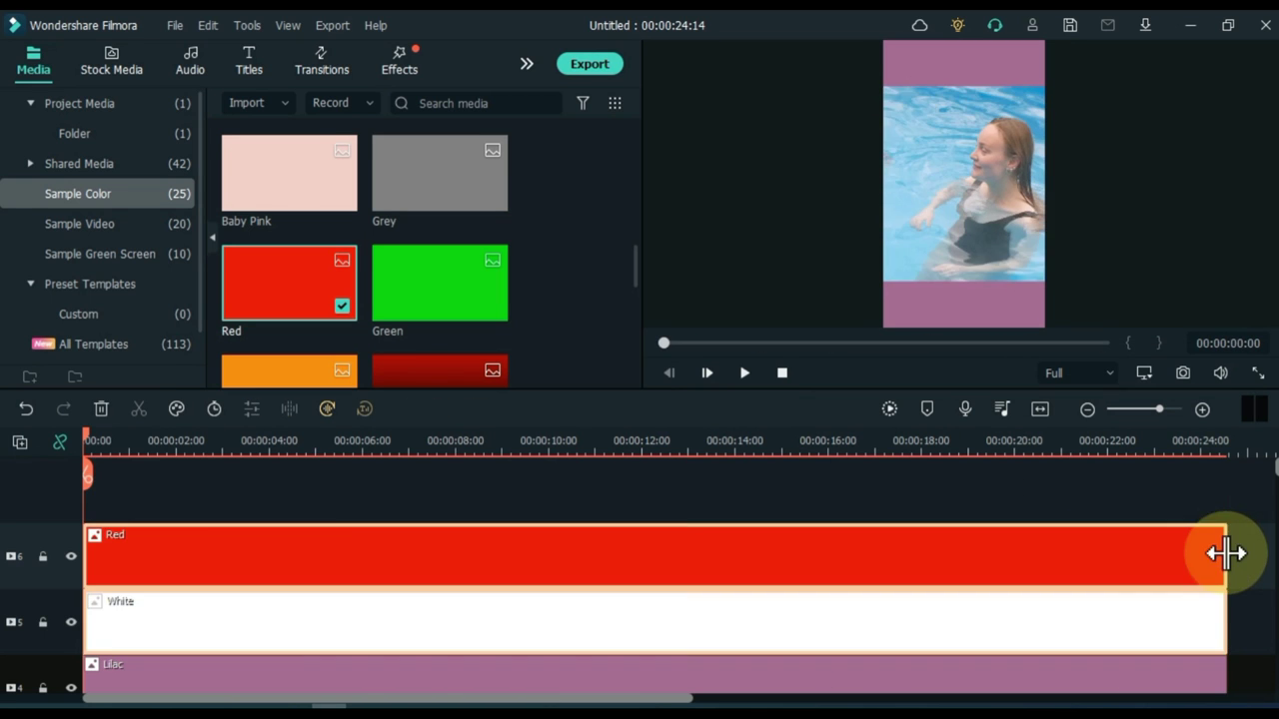
In the Red clip's custom animation, shrink the red block to a thin line above the bottom lilac bar
{"action": "double_click", "coordinate": [167, 559]}
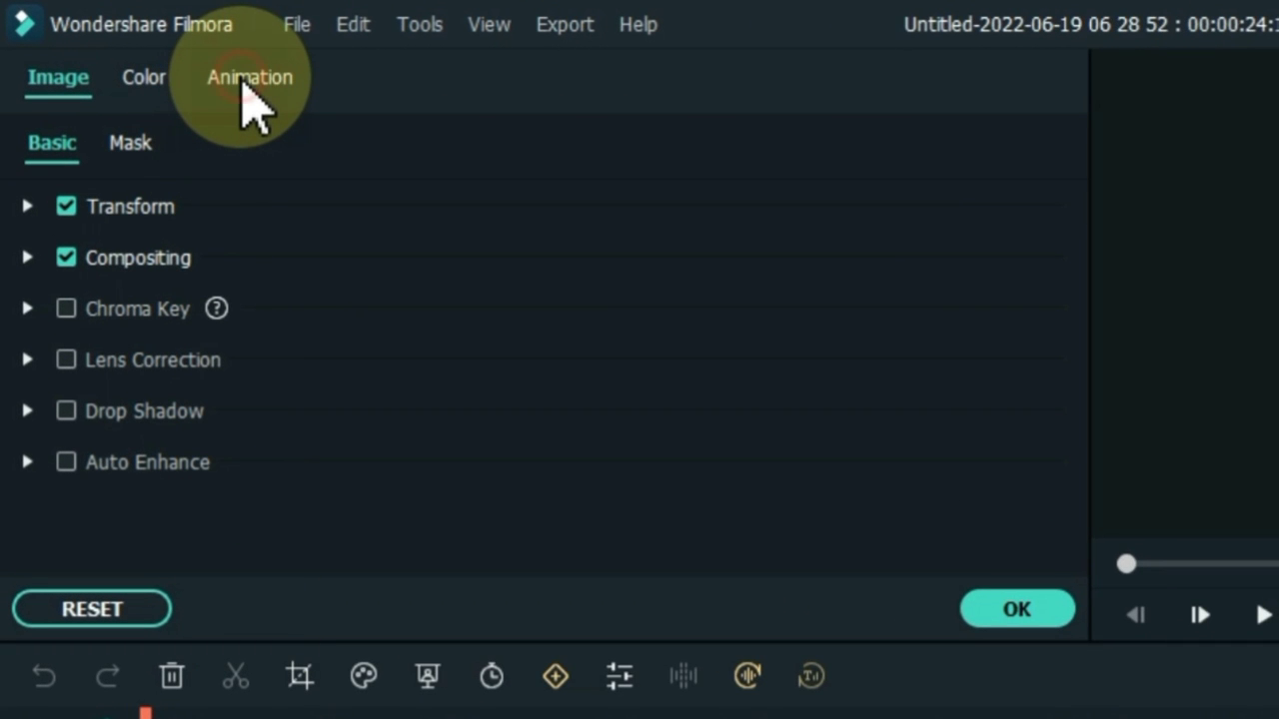
{"action": "left_click", "coordinate": [250, 80]}
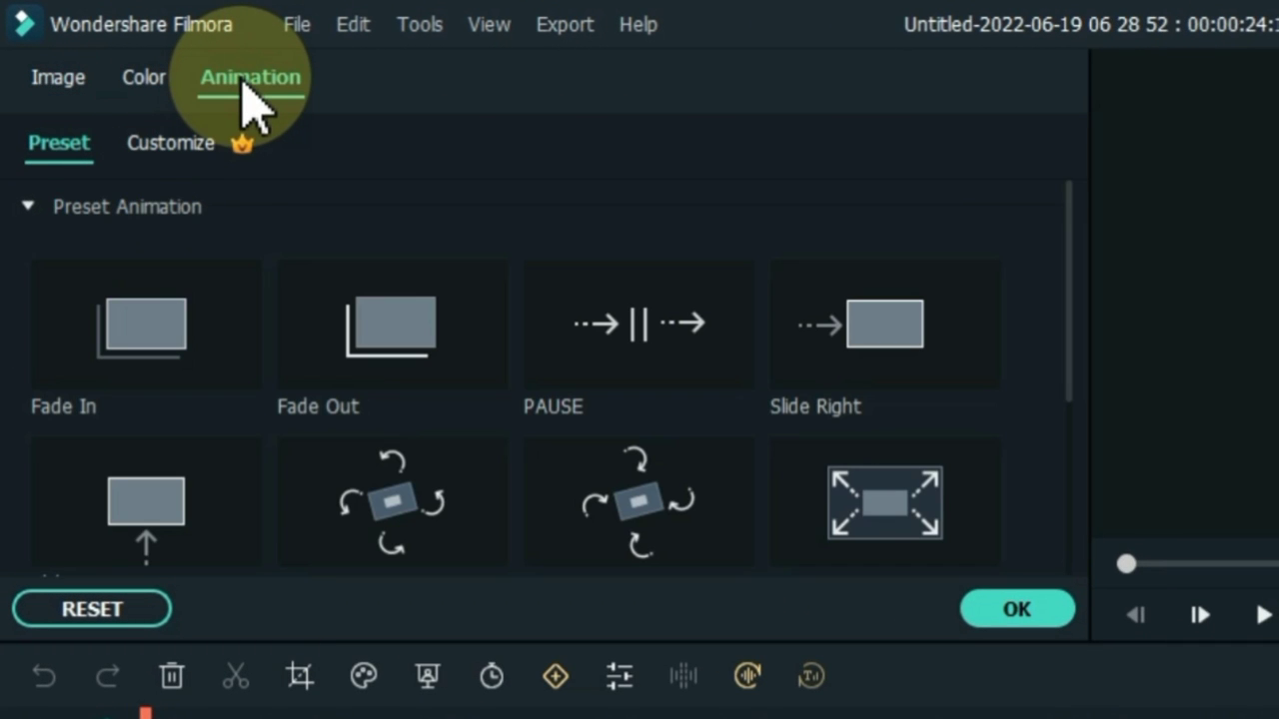
{"action": "left_click", "coordinate": [182, 144]}
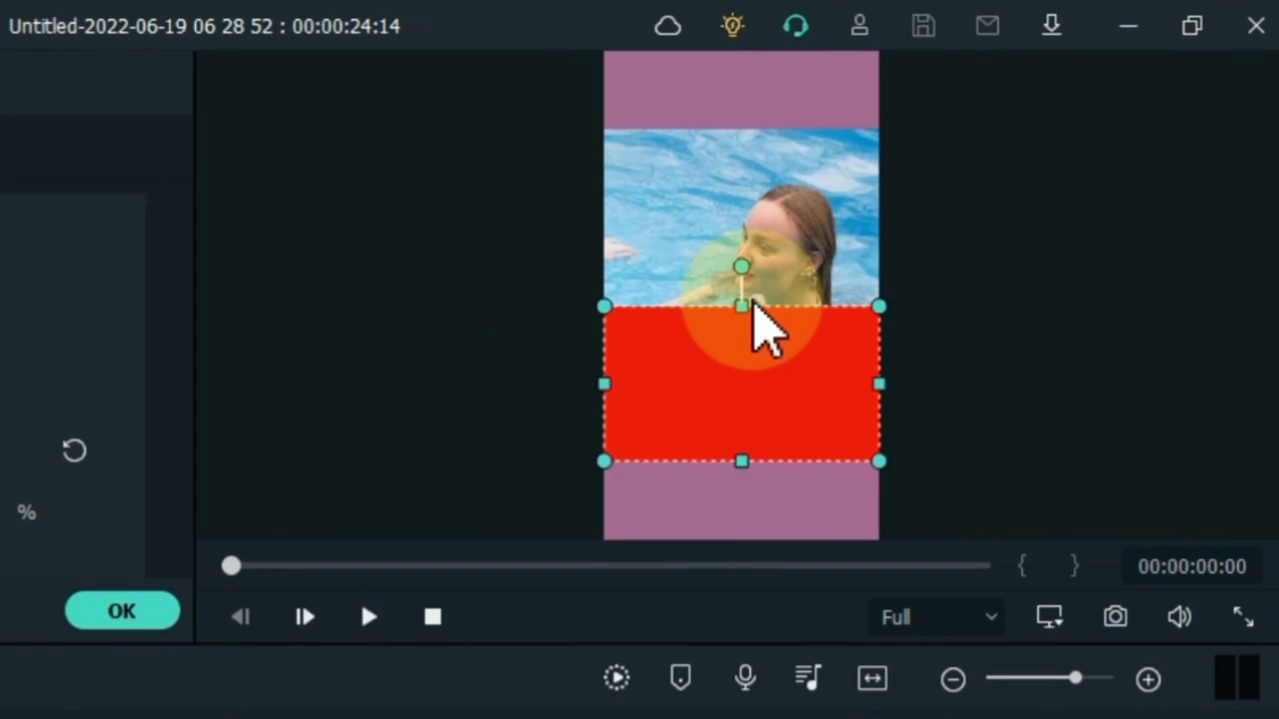
{"action": "left_click_drag", "start_coordinate": [752, 306], "coordinate": [732, 462]}
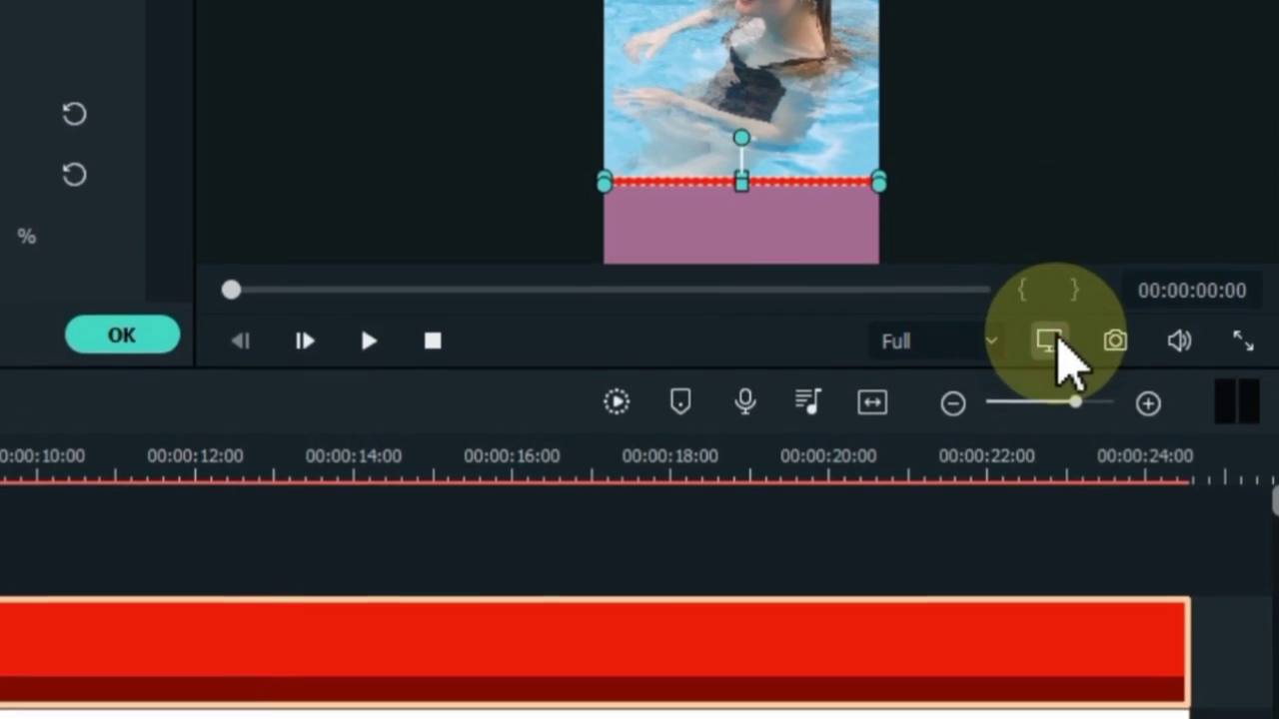
{"action": "left_click", "coordinate": [1049, 616]}
{"action": "left_click", "coordinate": [1044, 475]}
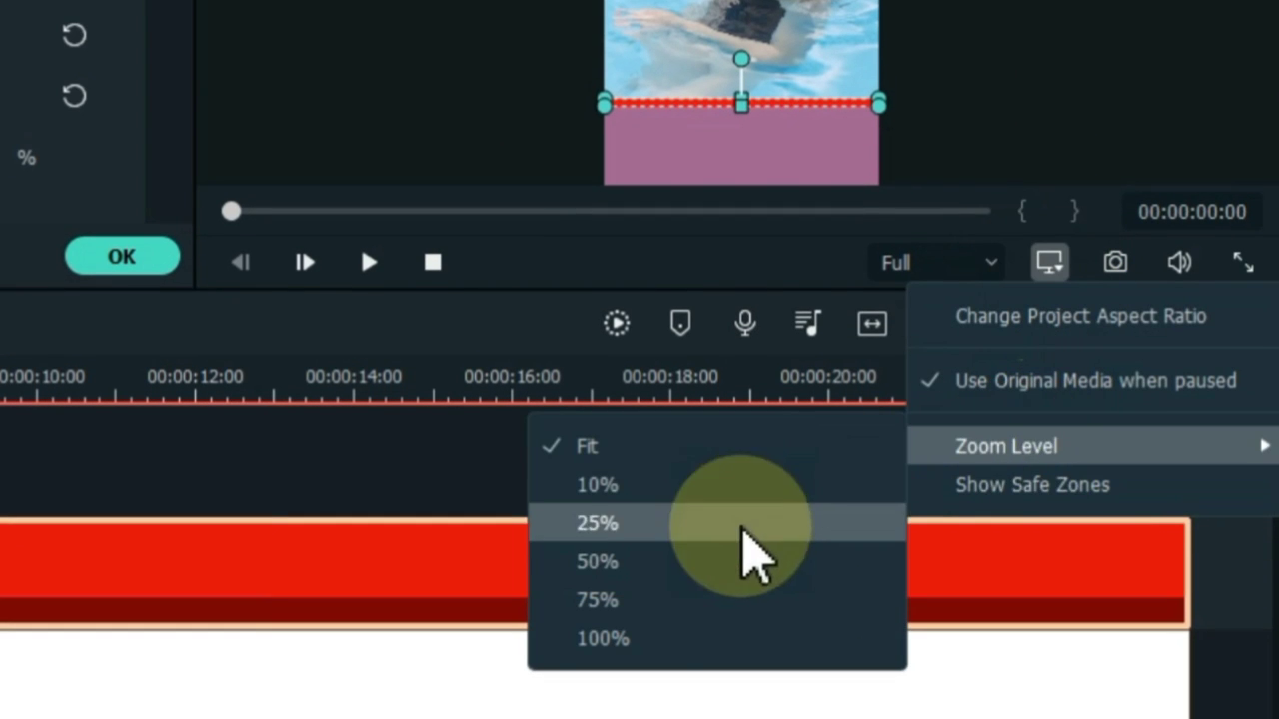
{"action": "left_click", "coordinate": [736, 563]}
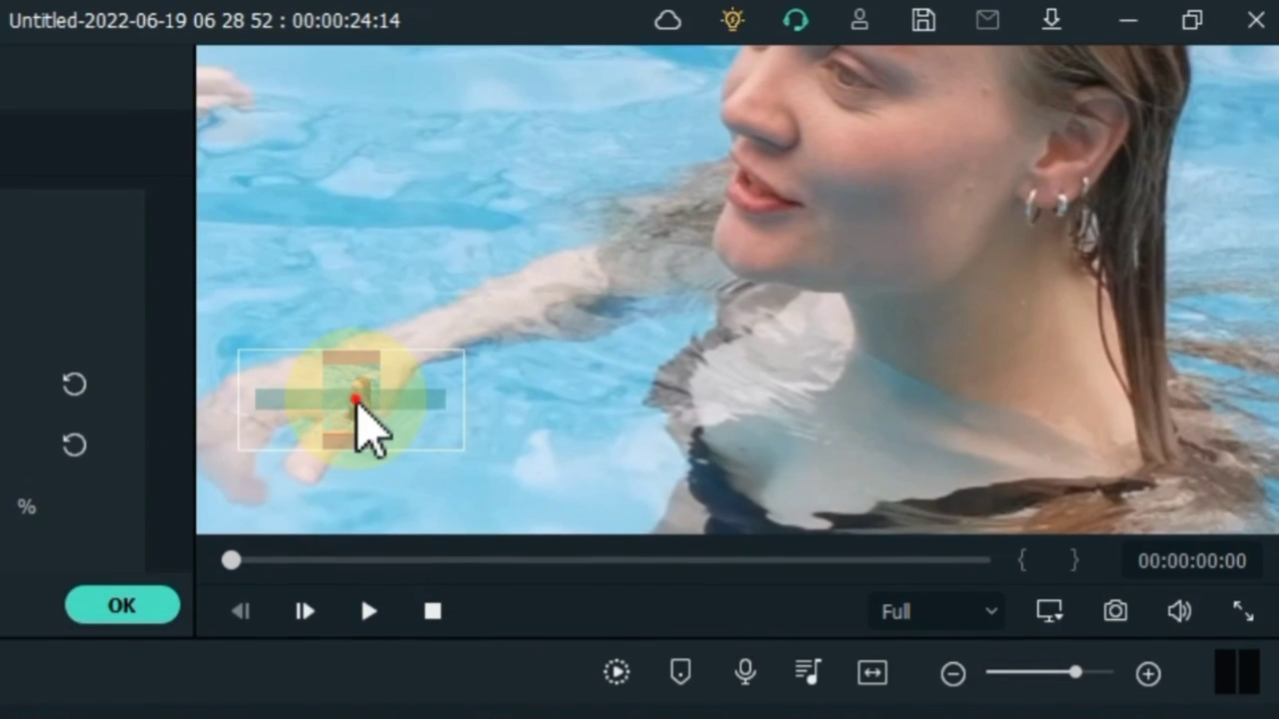
{"action": "left_click_drag", "start_coordinate": [353, 322], "coordinate": [342, 369]}
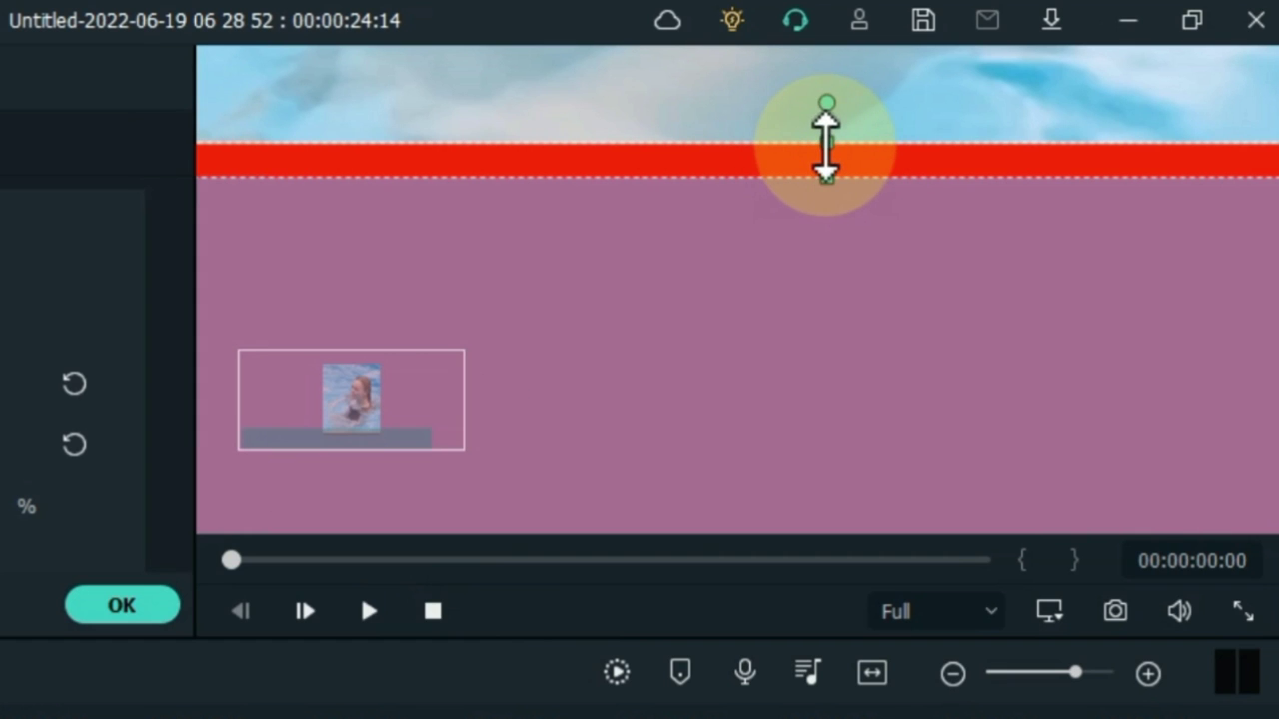
{"action": "mouse_move", "coordinate": [831, 148]}
{"action": "left_mouse_down"}
{"action": "mouse_move", "coordinate": [830, 163]}
{"action": "mouse_move", "coordinate": [833, 142]}
{"action": "left_mouse_up"}
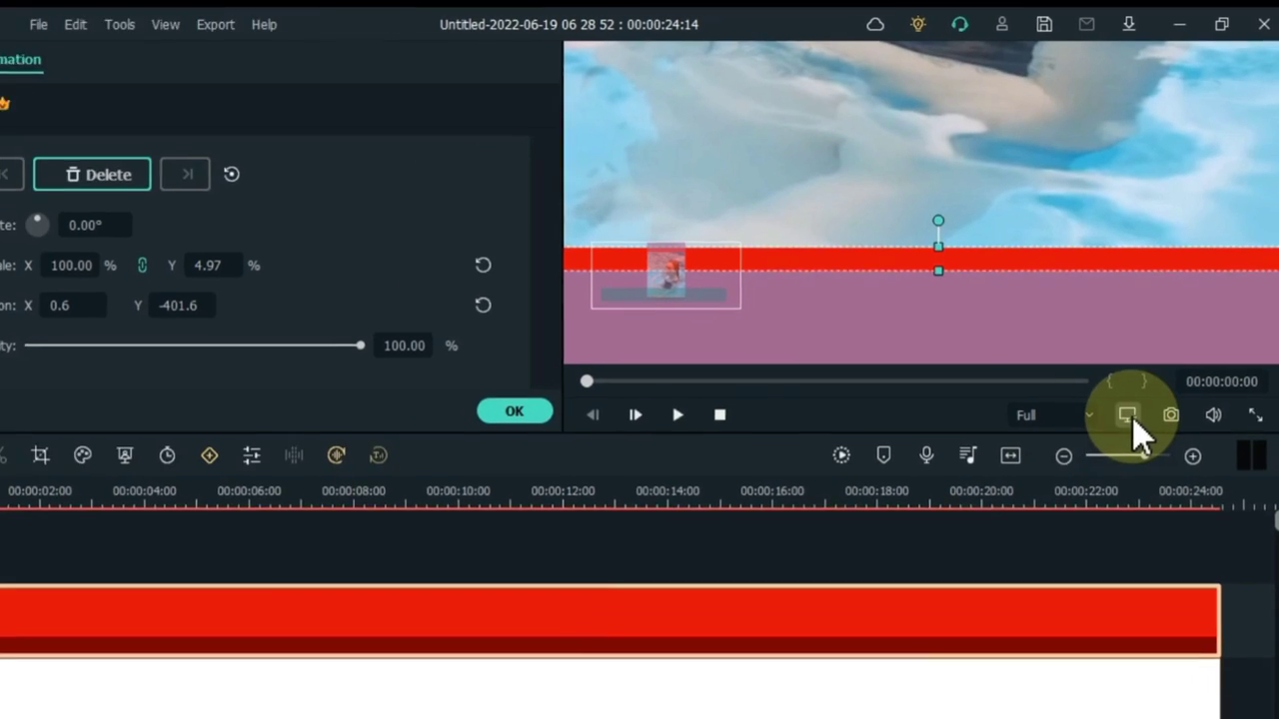
Add a keyframe at the video's end holding the full-width red line
{"action": "left_click", "coordinate": [1049, 612]}
{"action": "mouse_move", "coordinate": [1131, 485]}
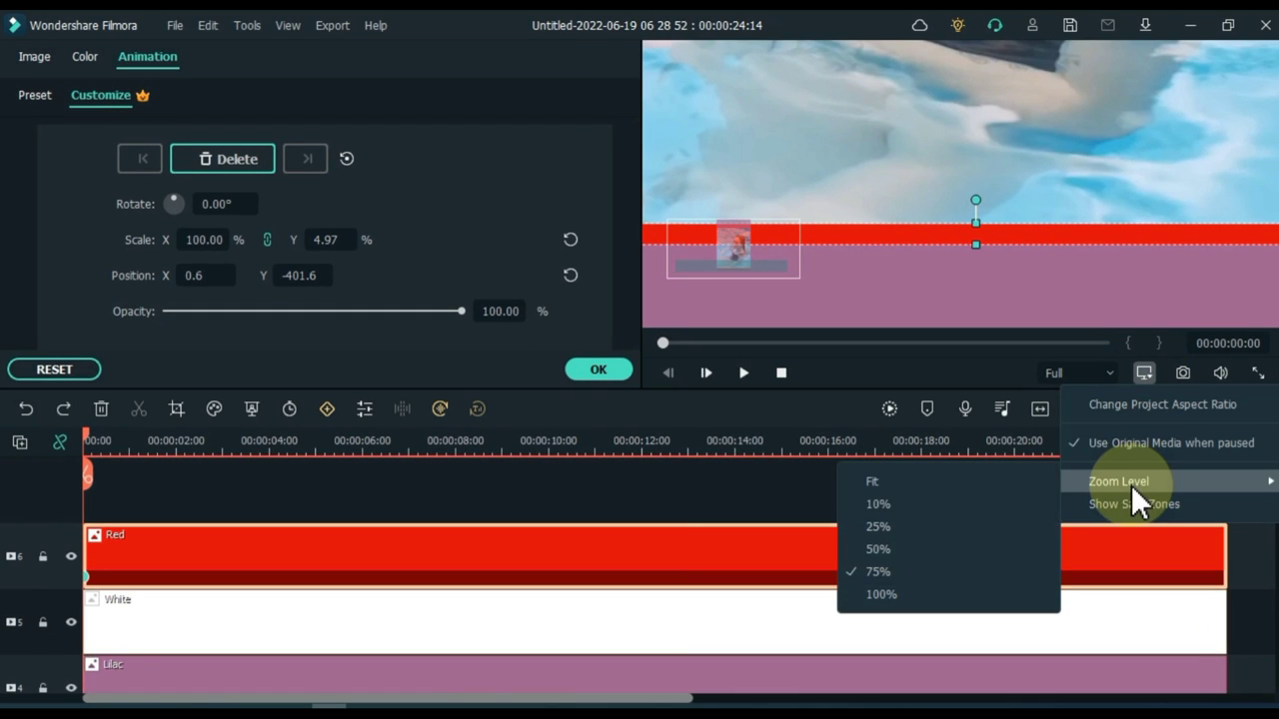
{"action": "left_click", "coordinate": [968, 481]}
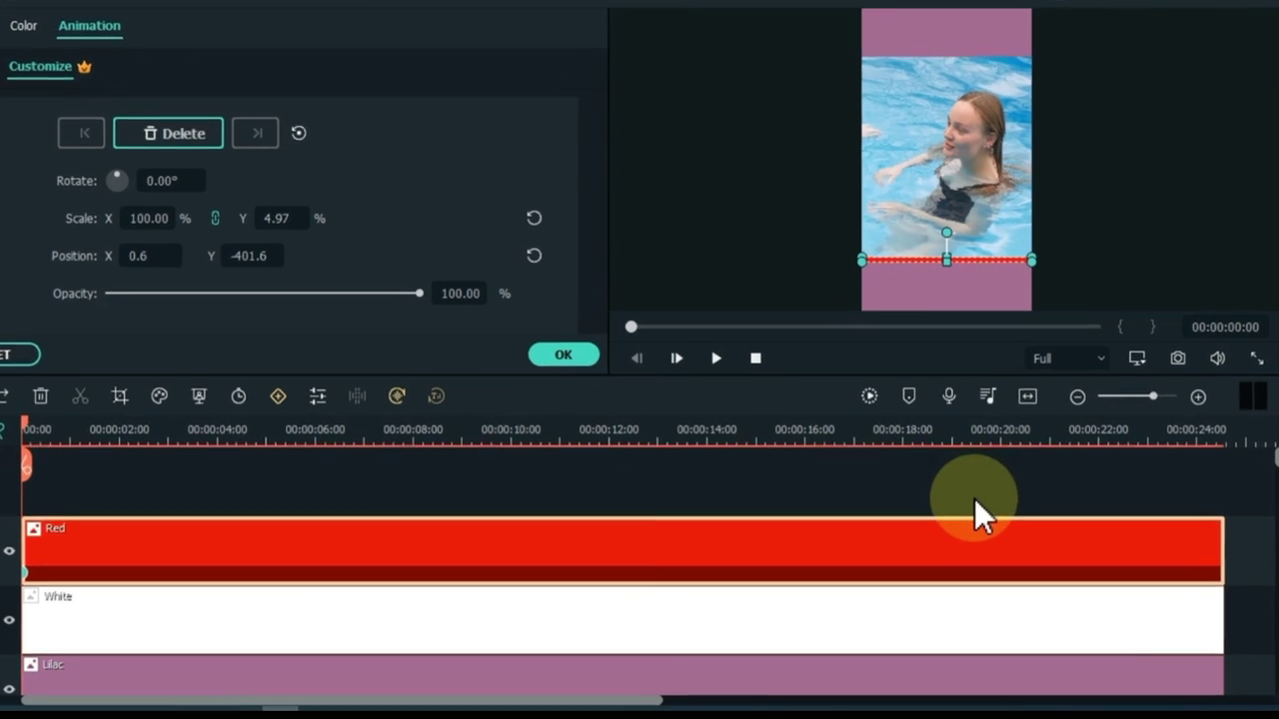
{"action": "key", "text": "End"}
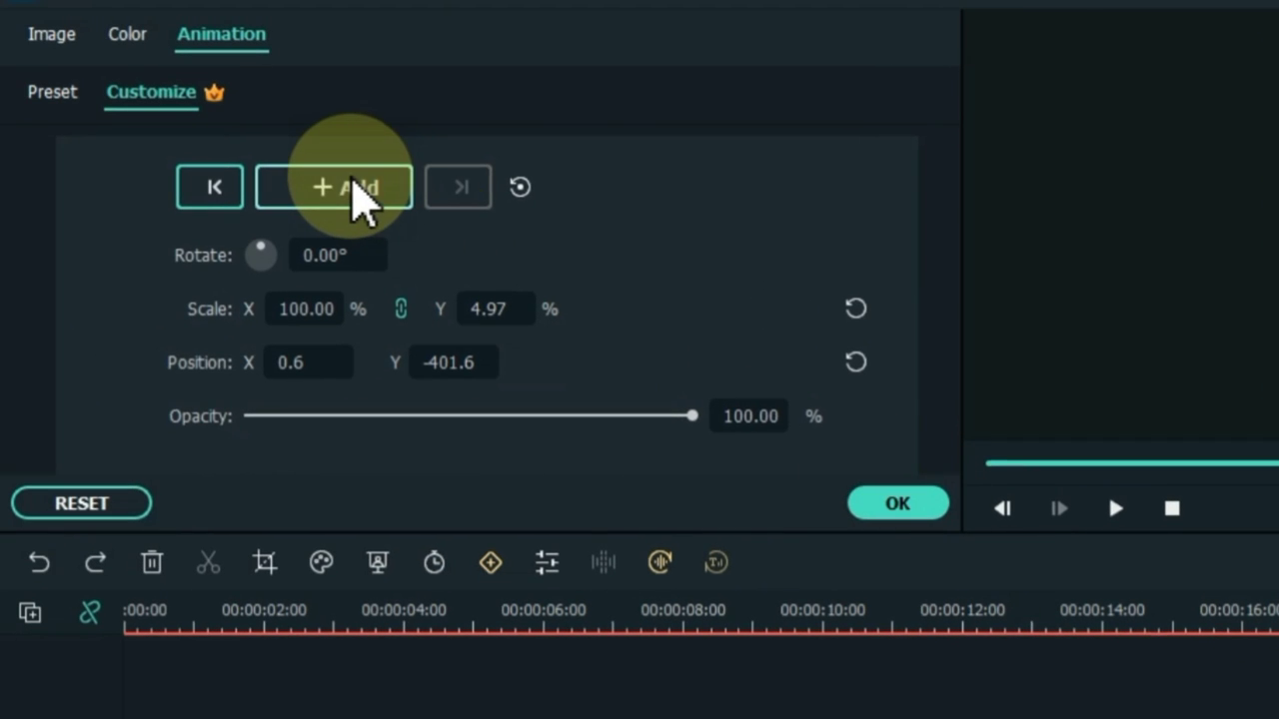
{"action": "left_click", "coordinate": [355, 188]}
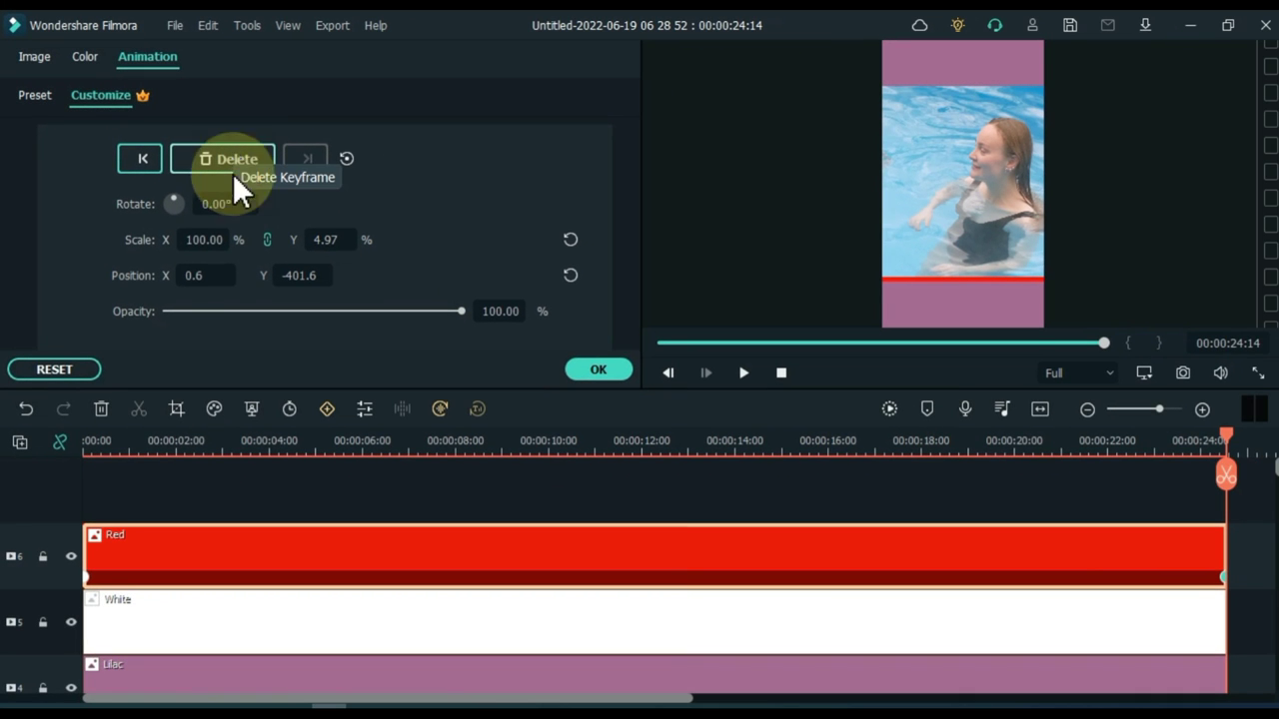
At 0 s, squeeze the red line to zero width at the frame's left edge and confirm
{"action": "key", "text": "Home"}
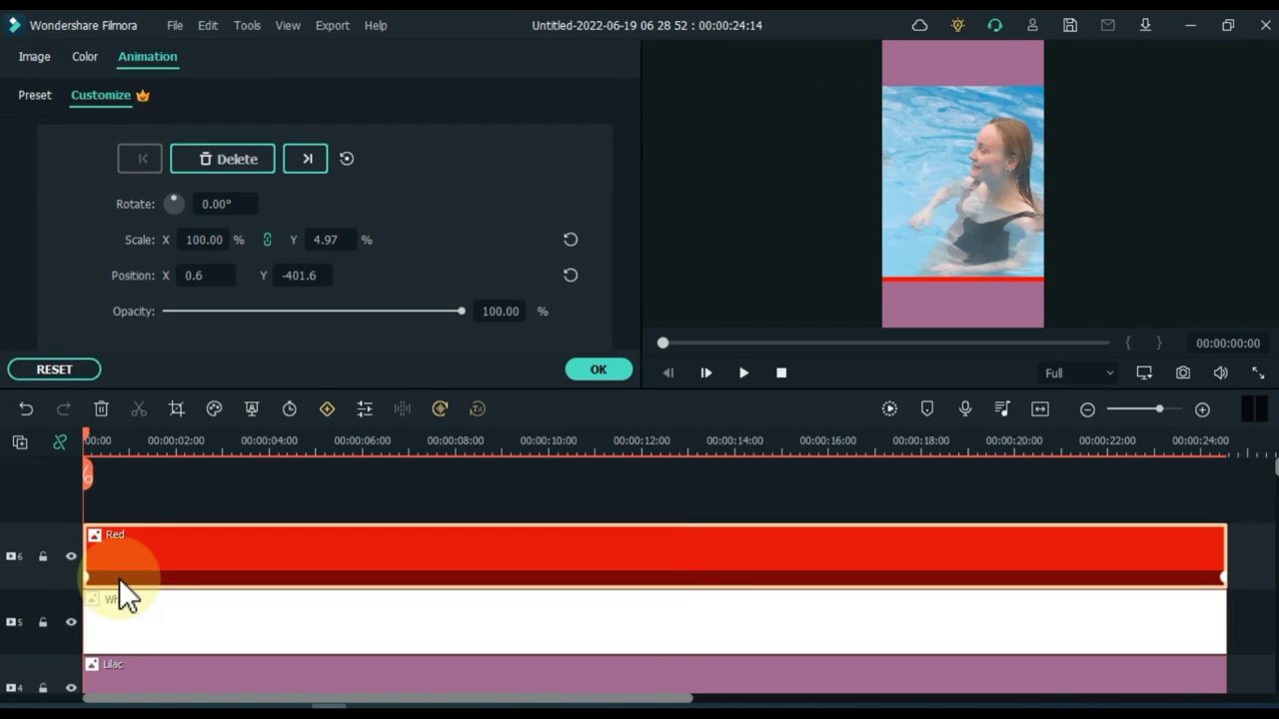
{"action": "left_click", "coordinate": [118, 577]}
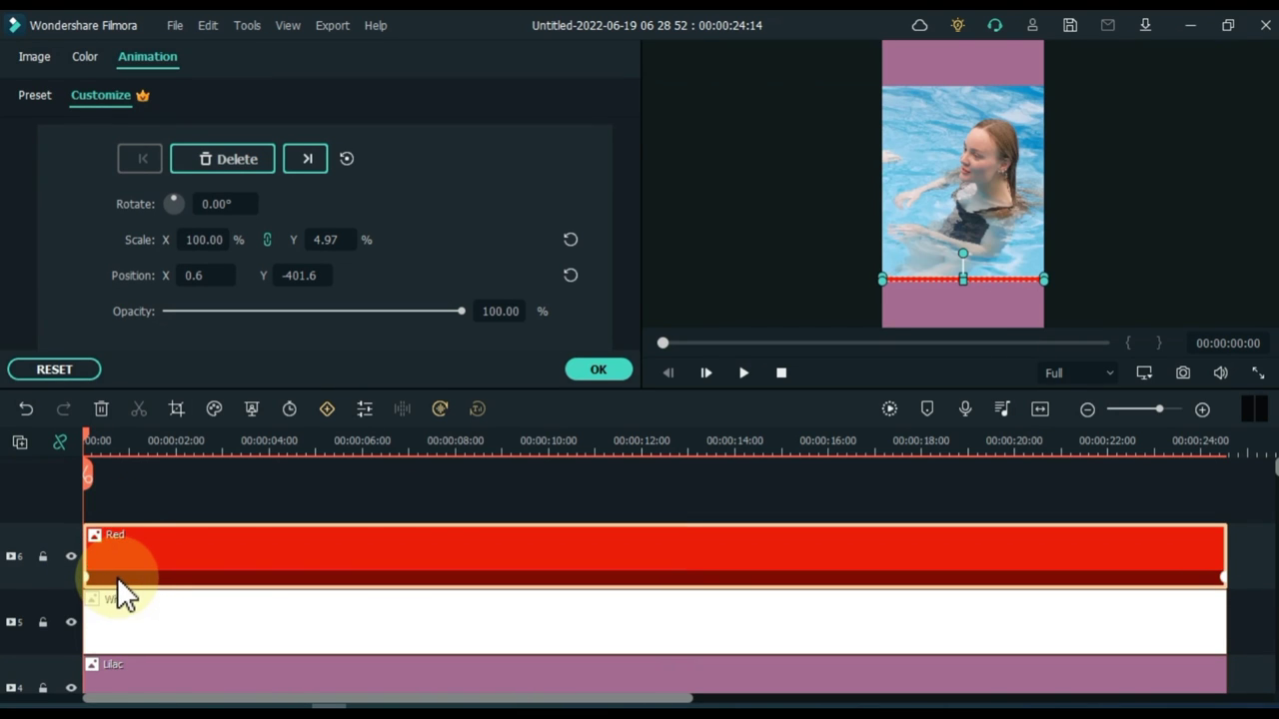
{"action": "left_click", "coordinate": [1144, 373]}
{"action": "mouse_move", "coordinate": [1121, 483]}
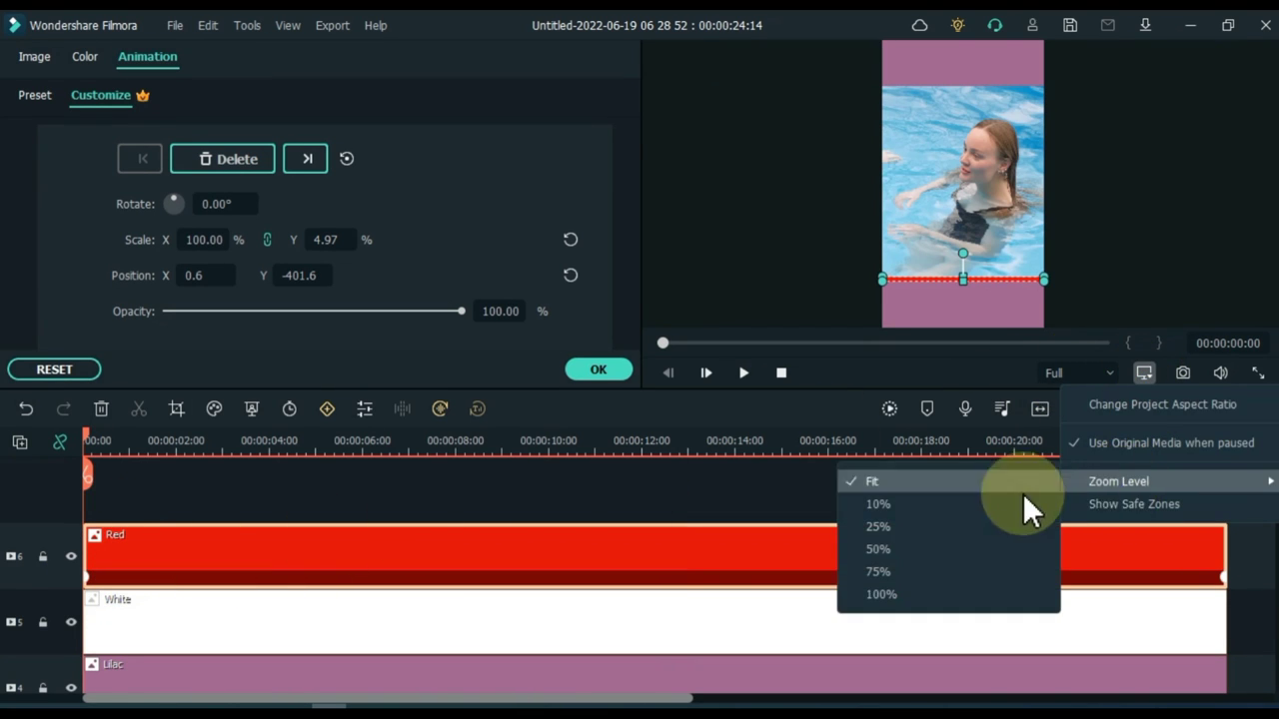
{"action": "left_click", "coordinate": [890, 573]}
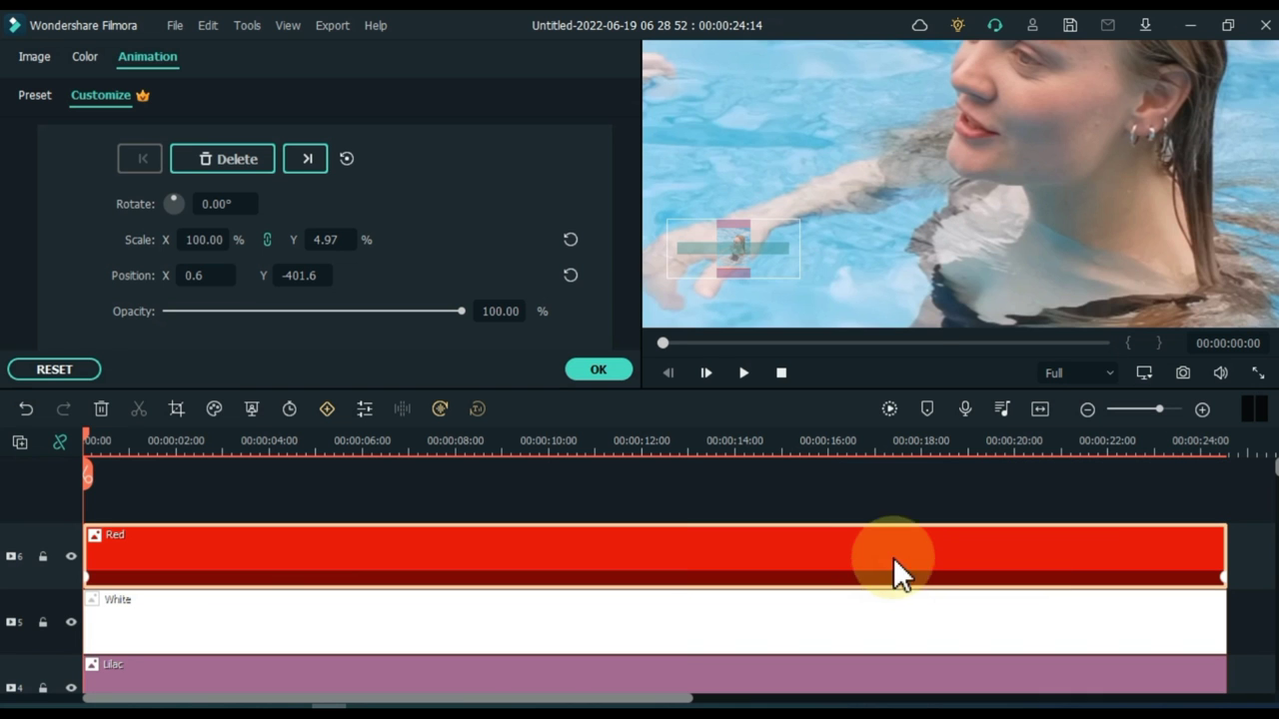
{"action": "left_click_drag", "start_coordinate": [728, 252], "coordinate": [889, 248]}
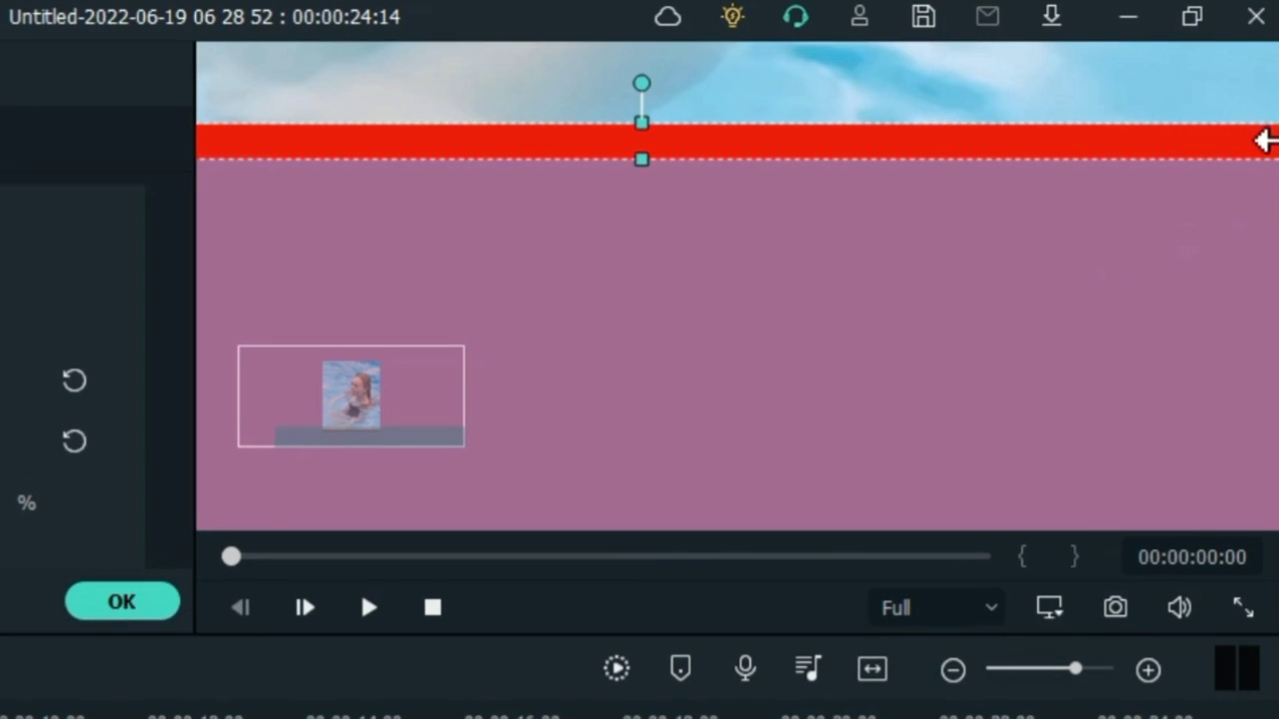
{"action": "left_click_drag", "start_coordinate": [1269, 118], "coordinate": [873, 135]}
{"action": "left_click_drag", "start_coordinate": [779, 158], "coordinate": [389, 164]}
{"action": "left_click_drag", "start_coordinate": [394, 394], "coordinate": [240, 459]}
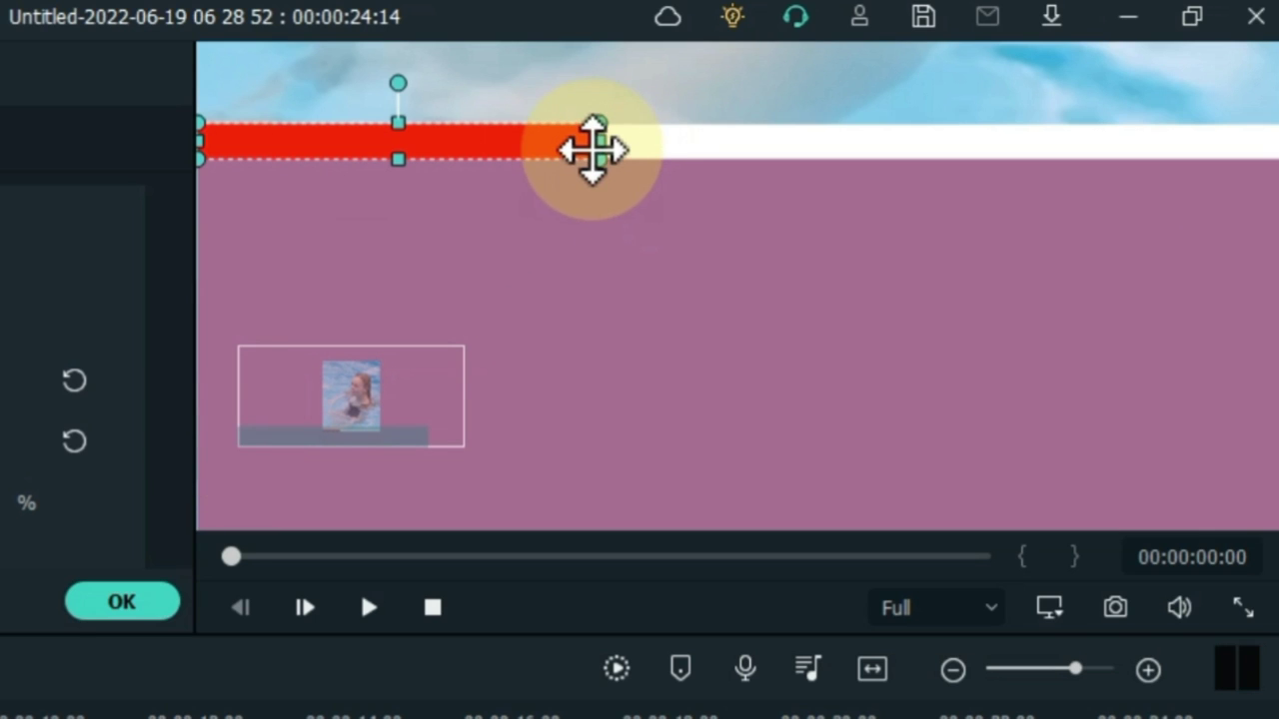
{"action": "left_click_drag", "start_coordinate": [555, 140], "coordinate": [249, 113]}
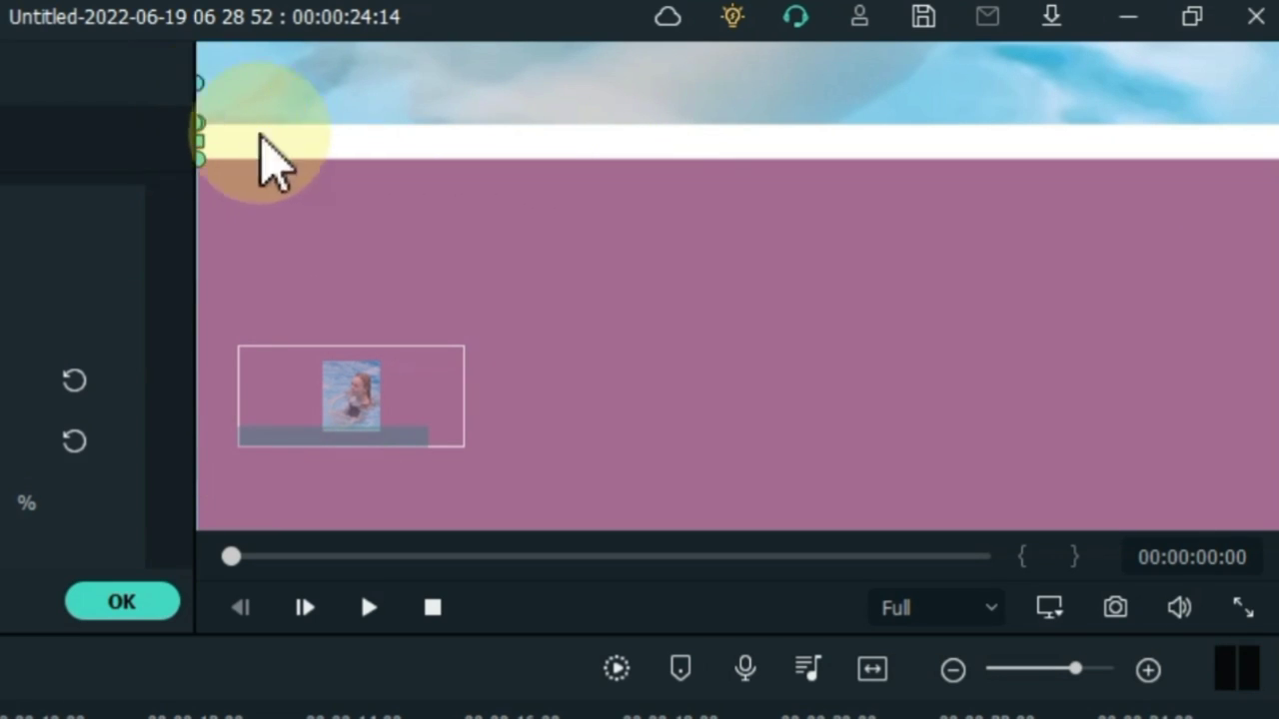
{"action": "left_click", "coordinate": [1049, 607]}
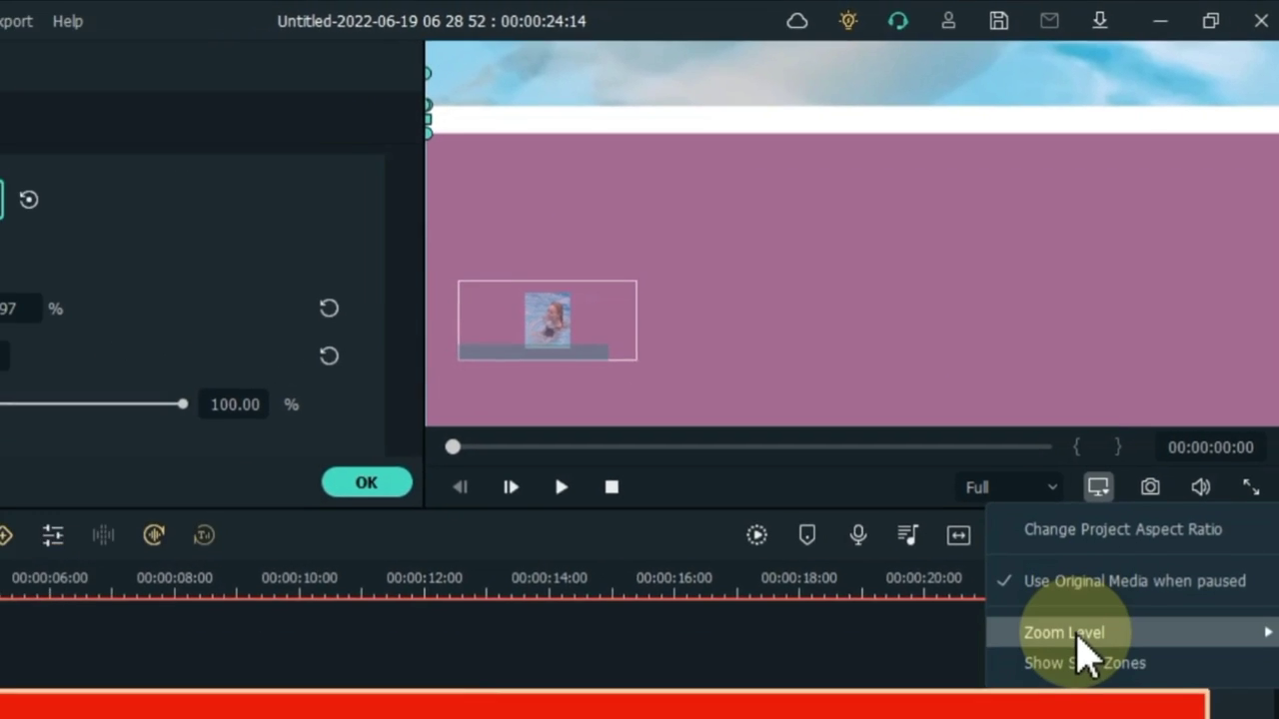
{"action": "mouse_move", "coordinate": [1079, 635]}
{"action": "left_click", "coordinate": [865, 644]}
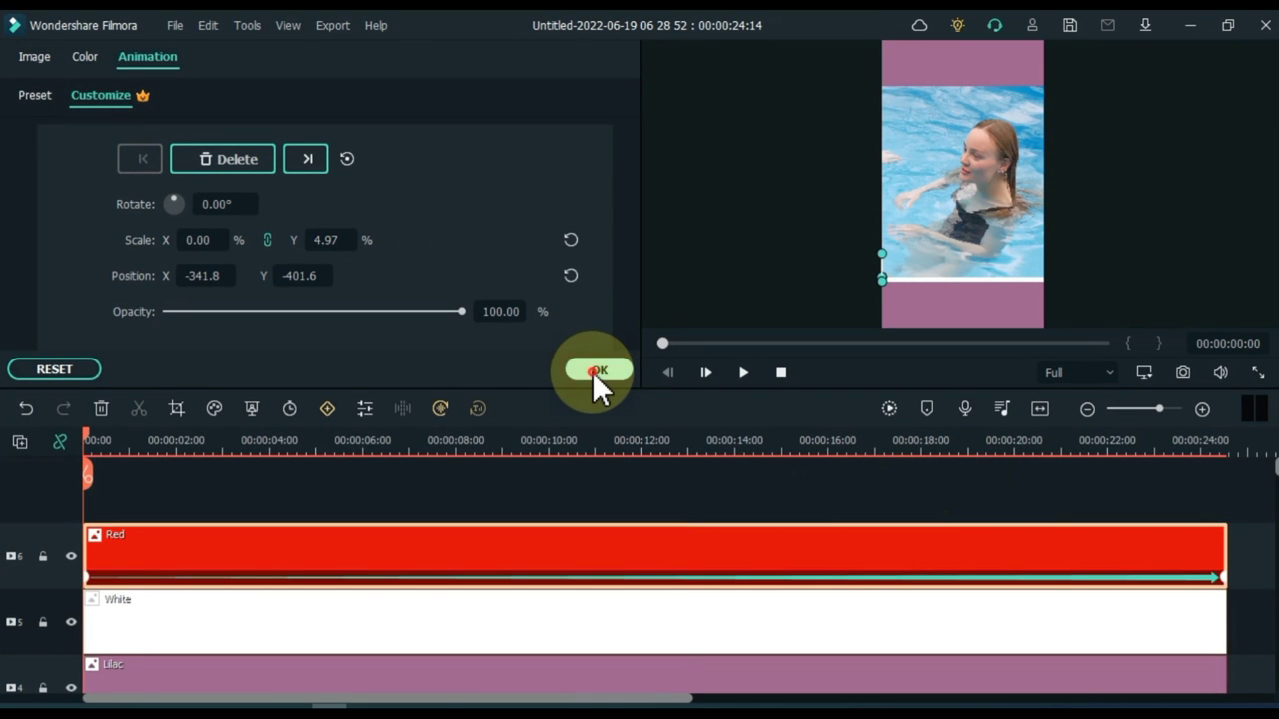
{"action": "left_click", "coordinate": [597, 369]}
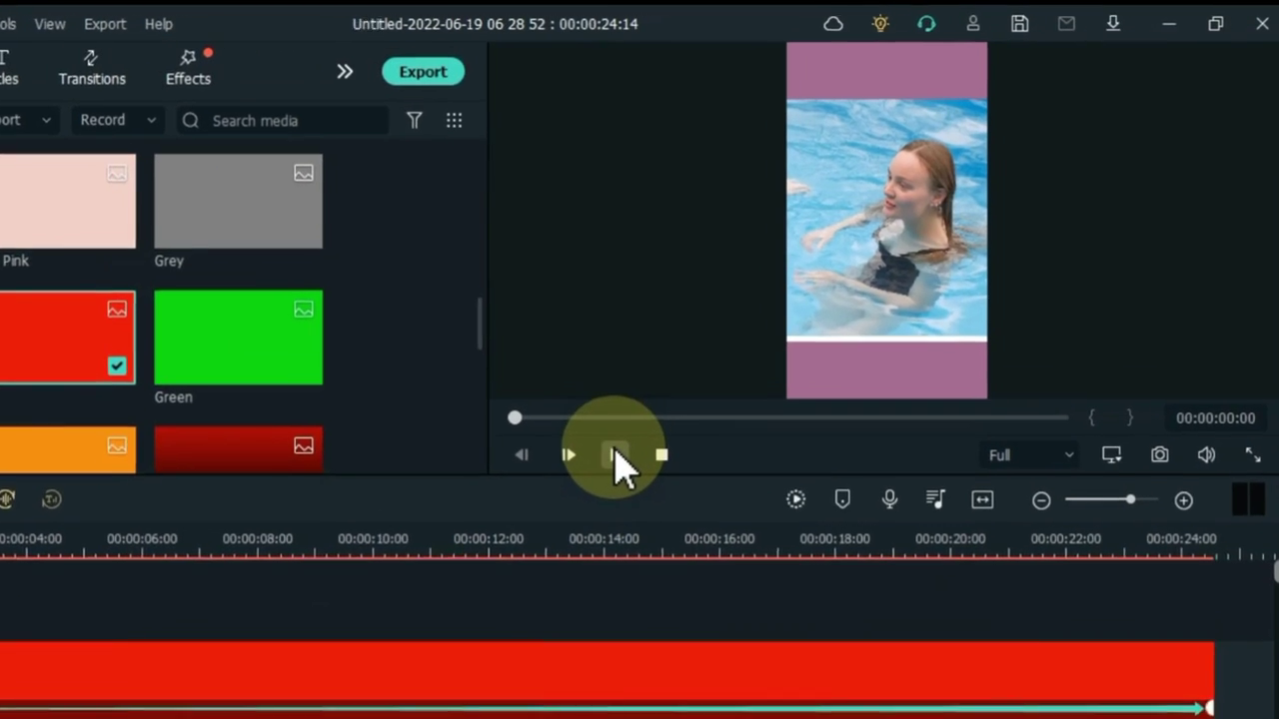
Play the video to watch the red progress line grow to full width by 00:00:24:14
{"action": "left_click", "coordinate": [743, 373]}
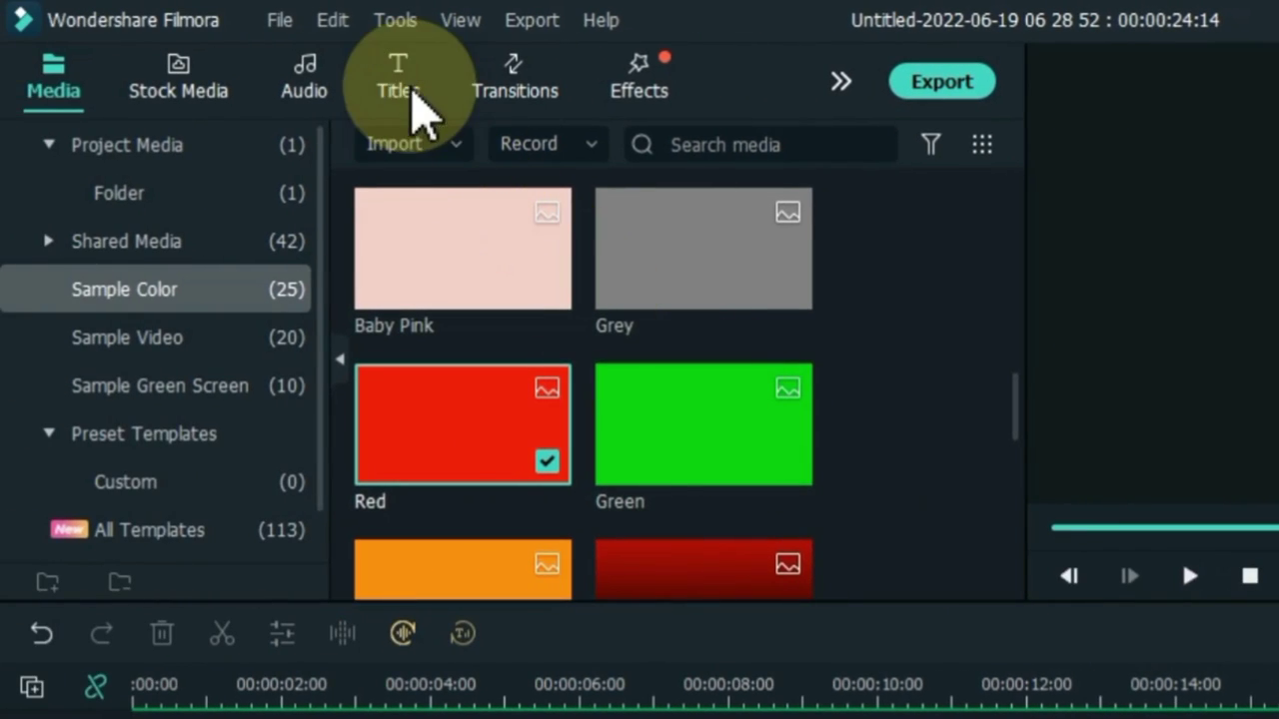
Add the Default Title template above the Red track and move it into the top lilac bar
{"action": "left_click", "coordinate": [412, 97]}
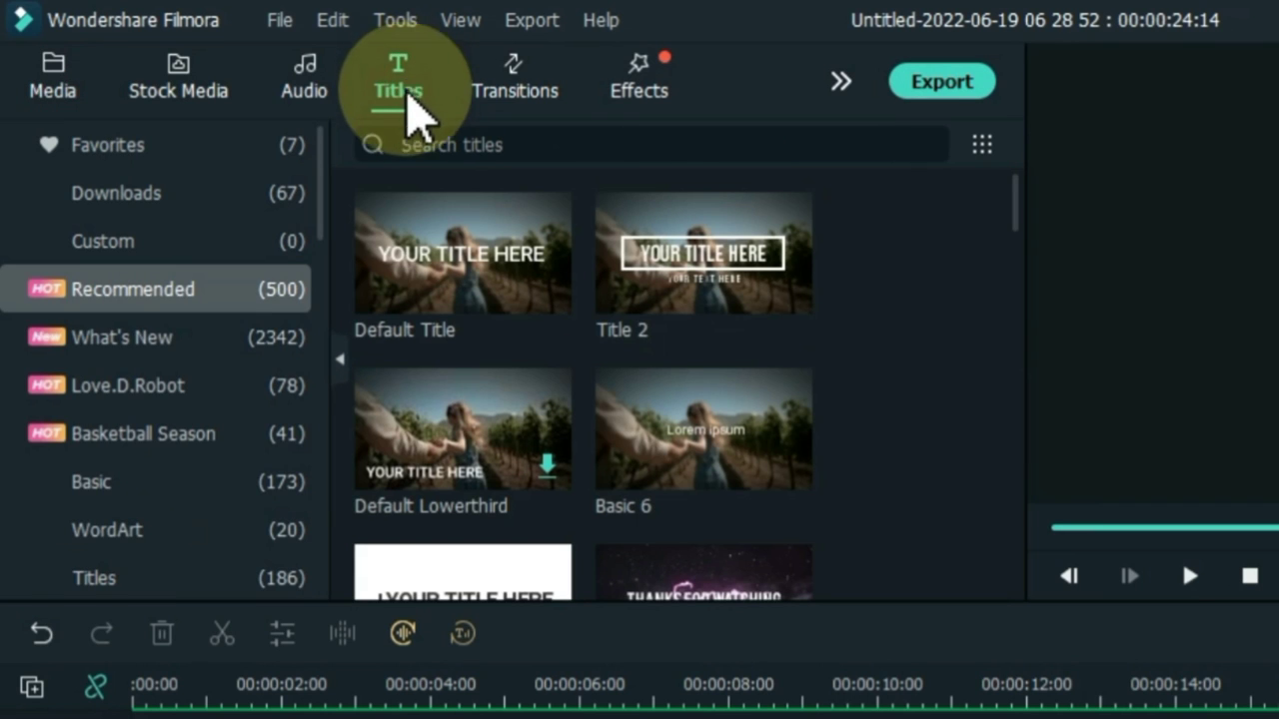
{"action": "left_click_drag", "start_coordinate": [429, 263], "coordinate": [82, 500]}
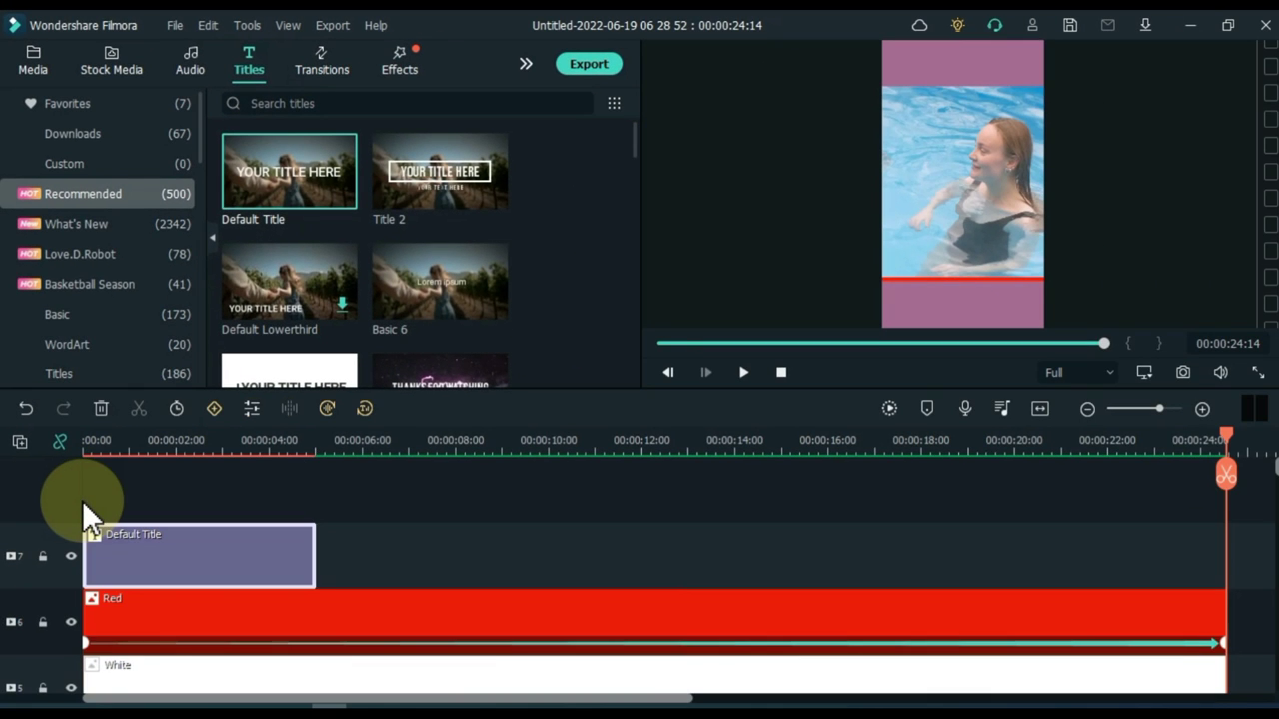
{"action": "left_click", "coordinate": [125, 446]}
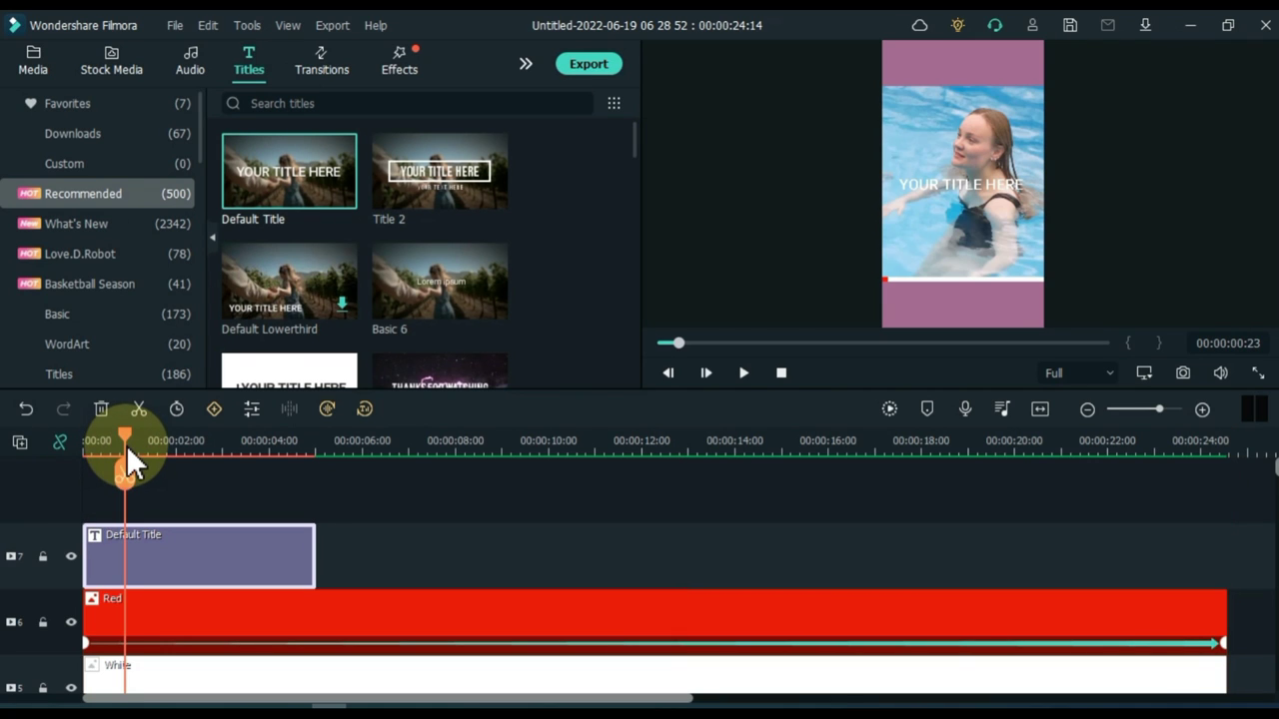
{"action": "double_click", "coordinate": [179, 541]}
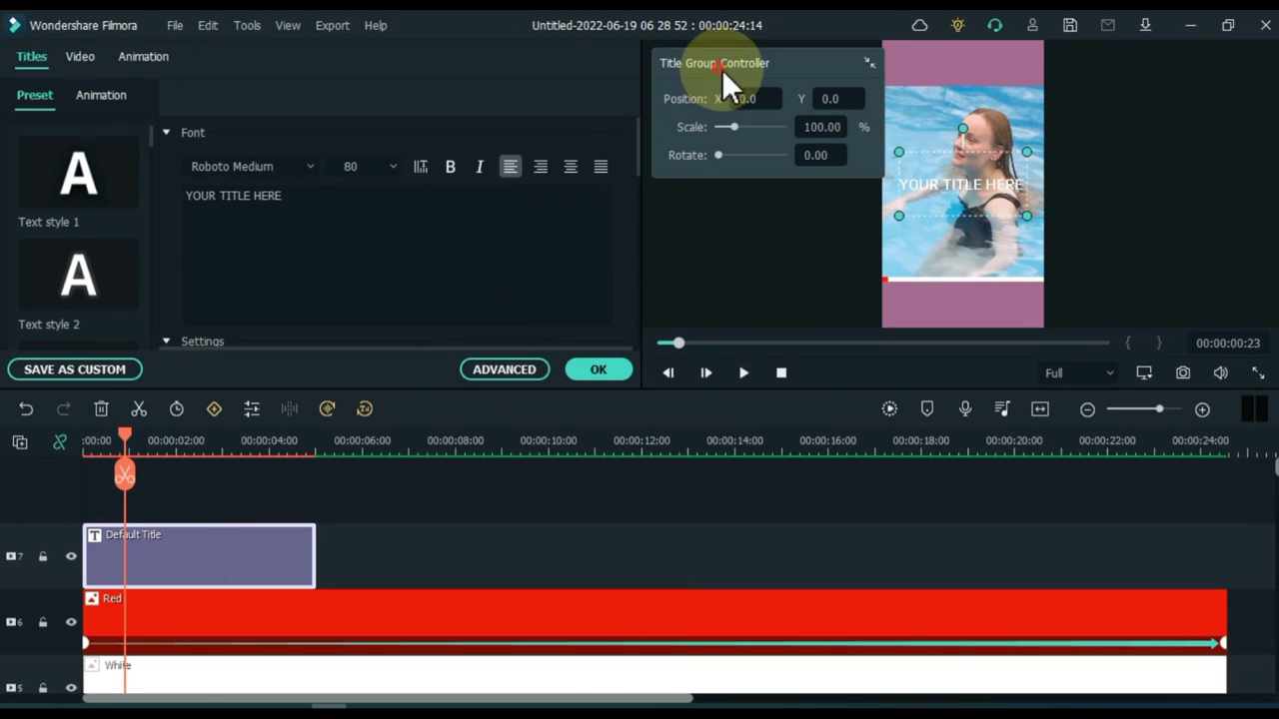
{"action": "left_click_drag", "start_coordinate": [722, 98], "coordinate": [716, 499]}
{"action": "left_click_drag", "start_coordinate": [960, 179], "coordinate": [973, 116]}
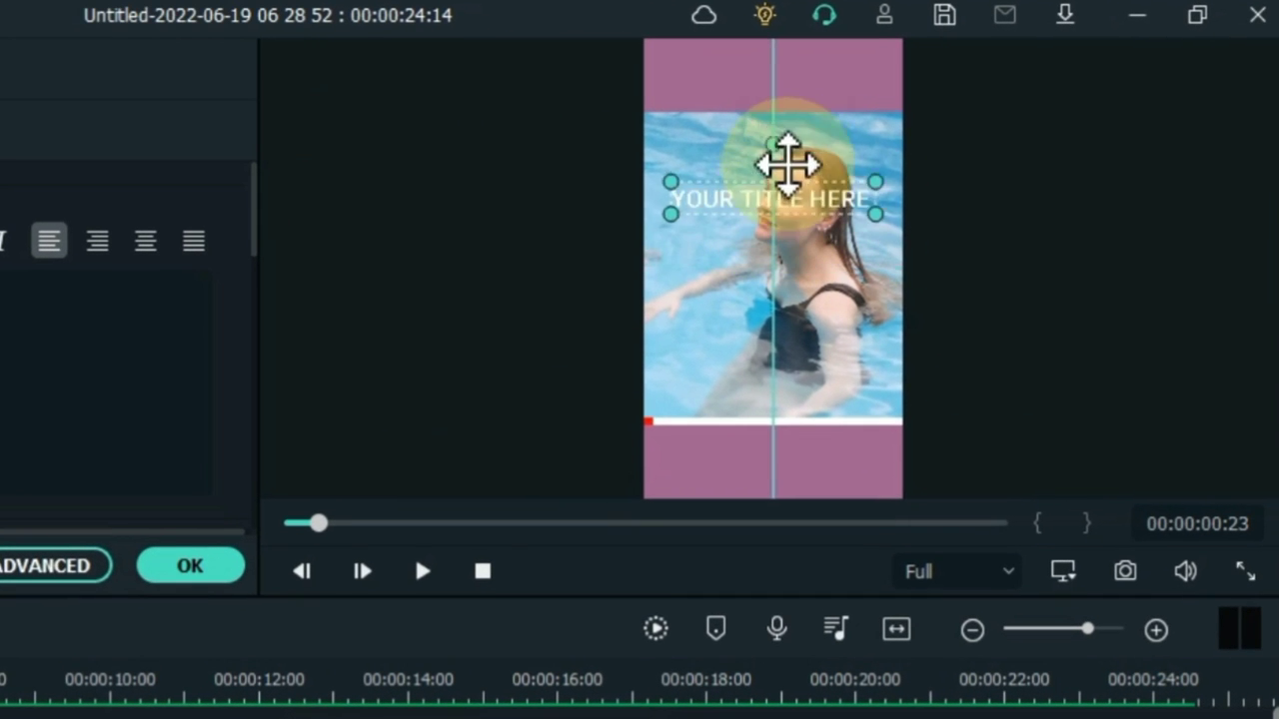
{"action": "left_click_drag", "start_coordinate": [789, 160], "coordinate": [765, 63]}
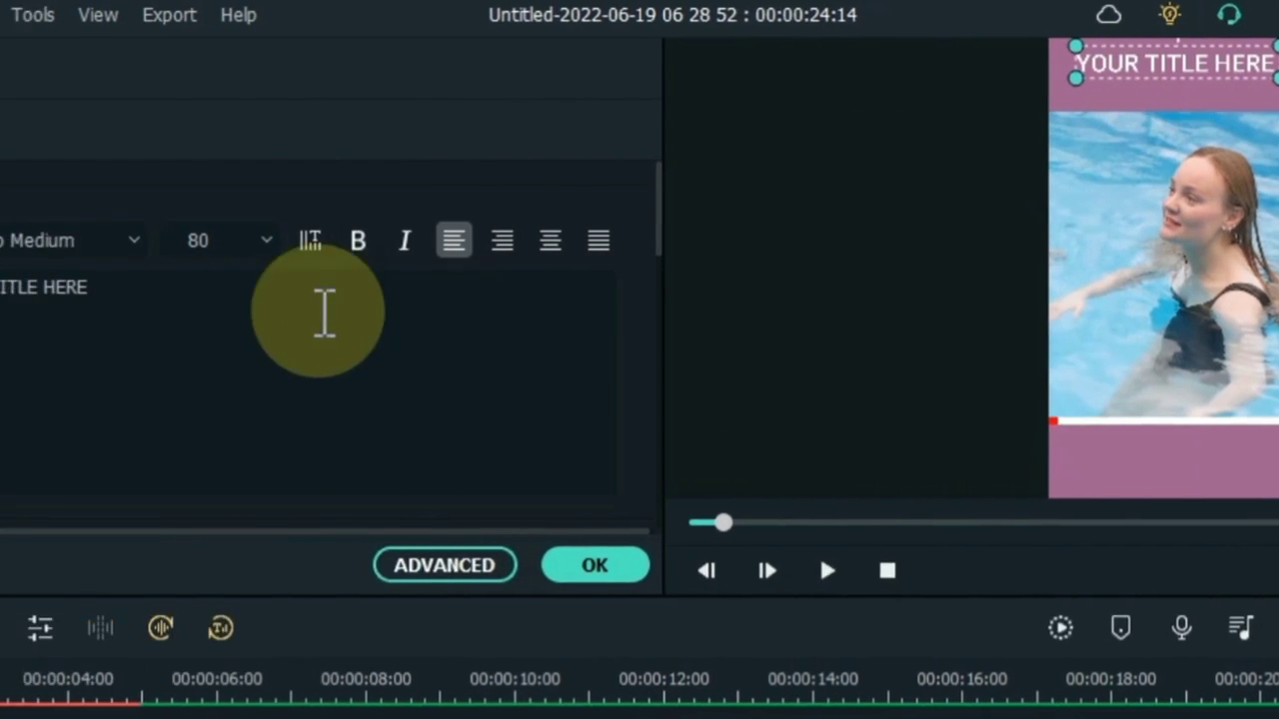
Type 'SWIMMING IS GOOD' and begin 'FOR YOU' on a second line
{"action": "left_click", "coordinate": [250, 331]}
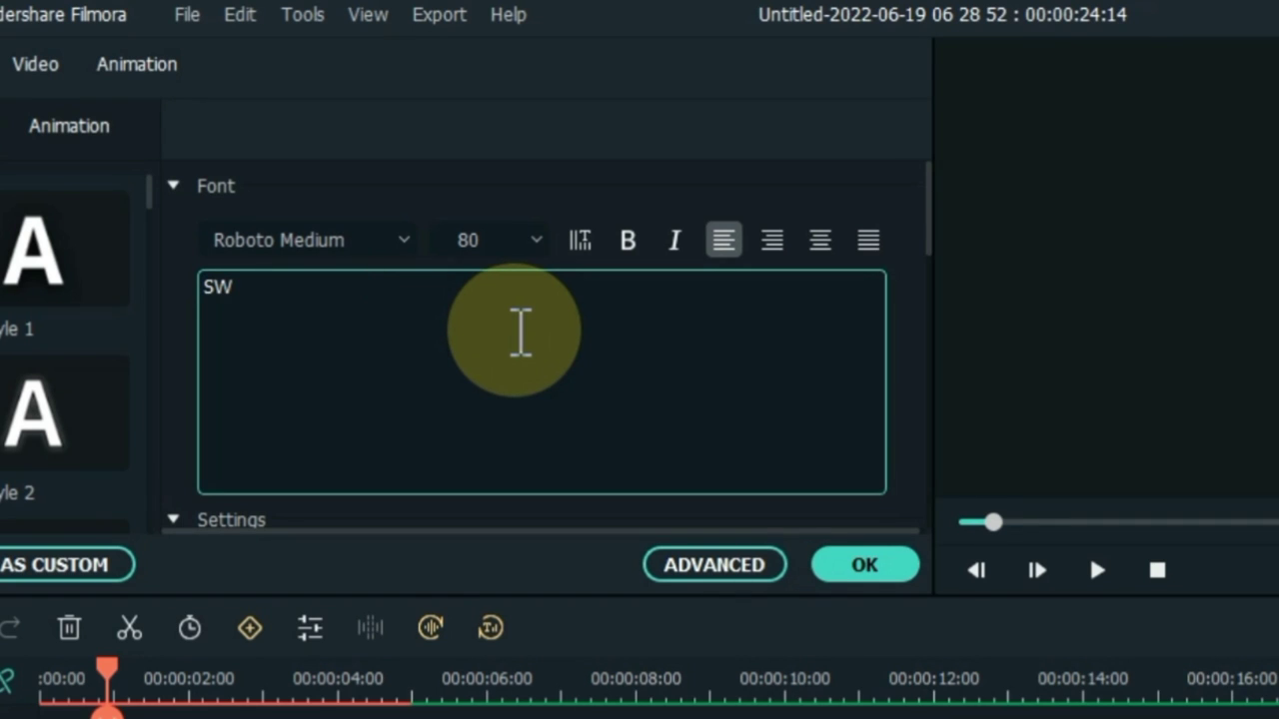
{"action": "type", "text": "SWIMMING IS GOOD"}
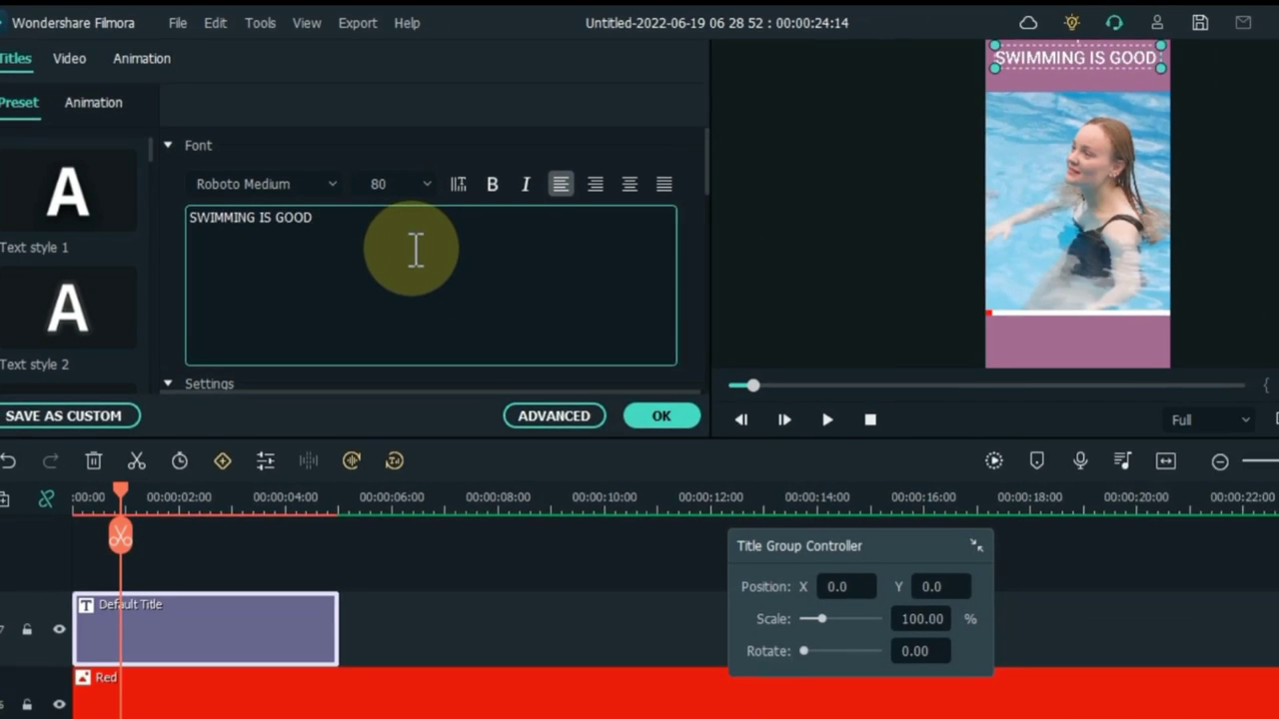
{"action": "key", "text": "Return"}
{"action": "type", "text": "FOR YOU"}
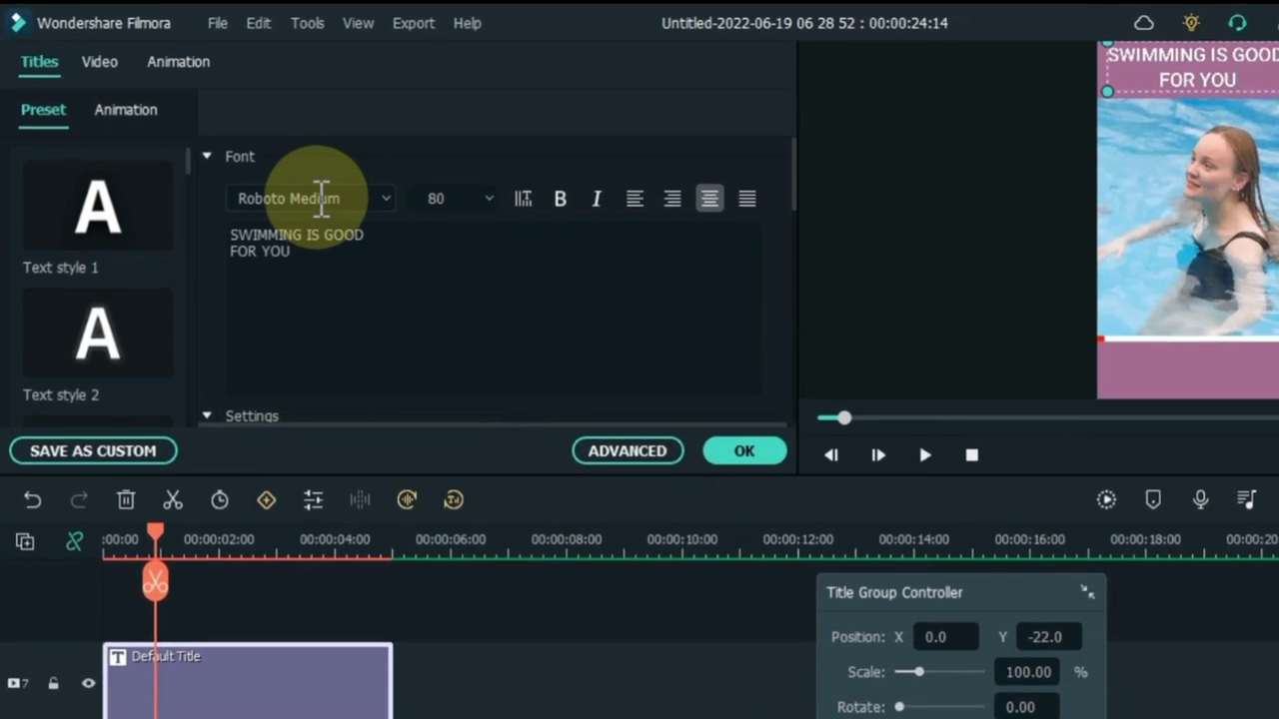
Set the title font to Rounded Mplus 1c Bold and apply outlined Text style 2
{"action": "left_click", "coordinate": [256, 166]}
{"action": "scroll", "coordinate": [409, 240], "scroll_direction": "down", "scroll_amount": 1}
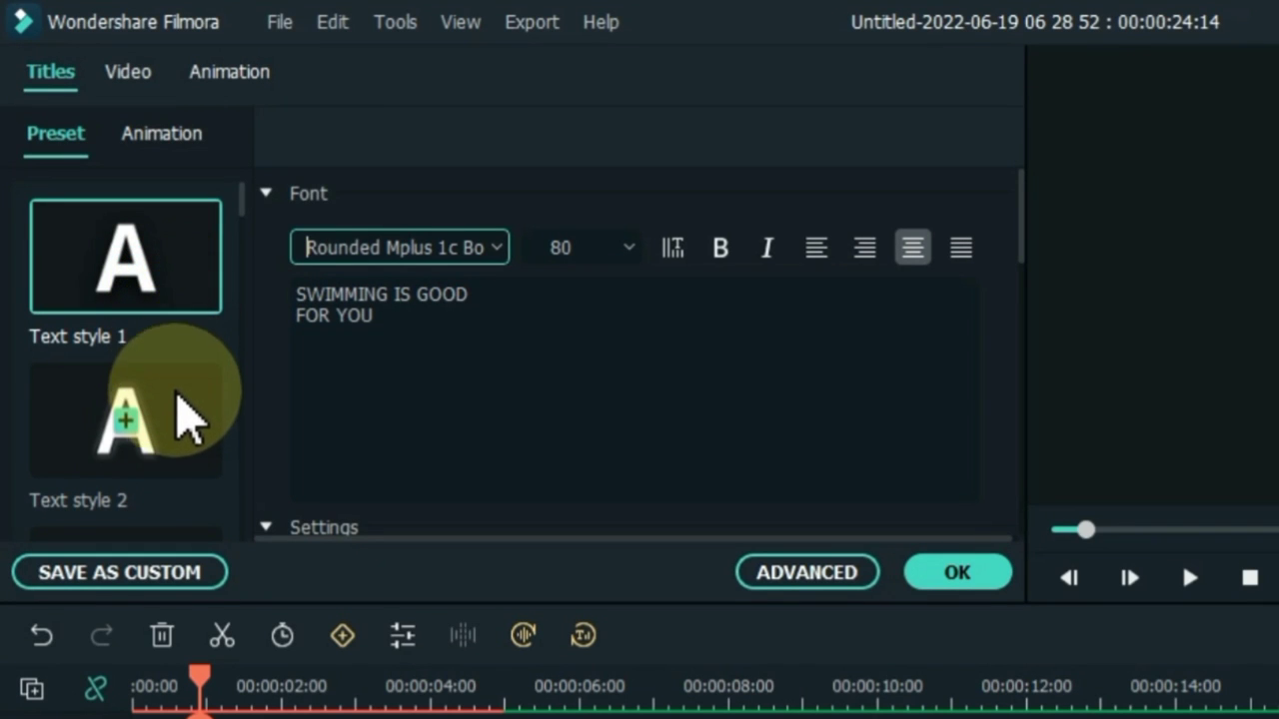
{"action": "left_click", "coordinate": [186, 428]}
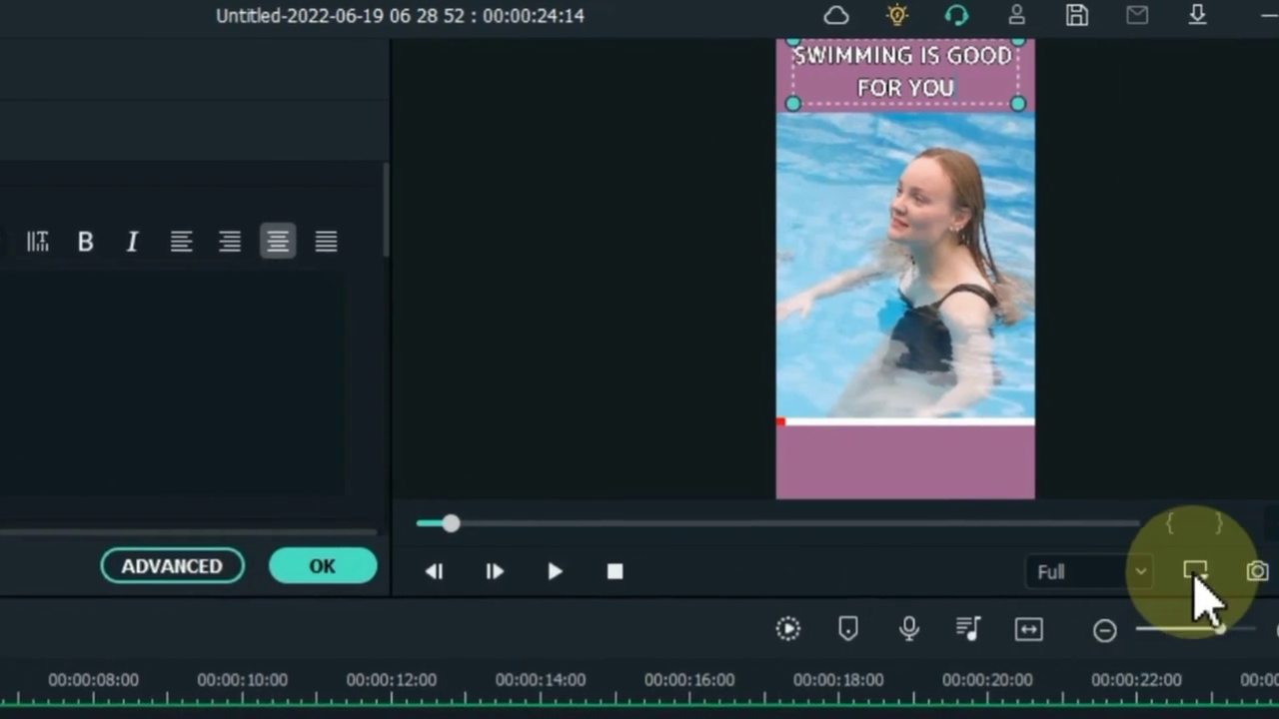
{"action": "left_click", "coordinate": [1195, 573]}
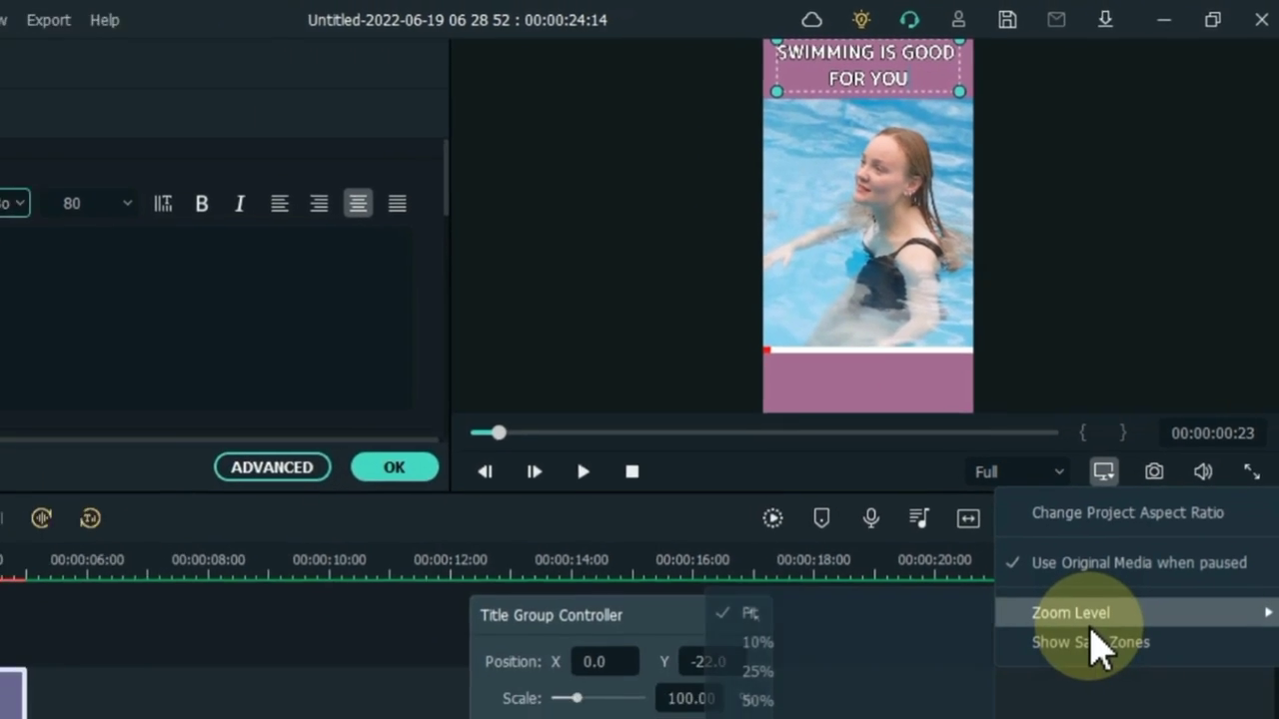
{"action": "mouse_move", "coordinate": [1099, 491]}
{"action": "left_click", "coordinate": [959, 562]}
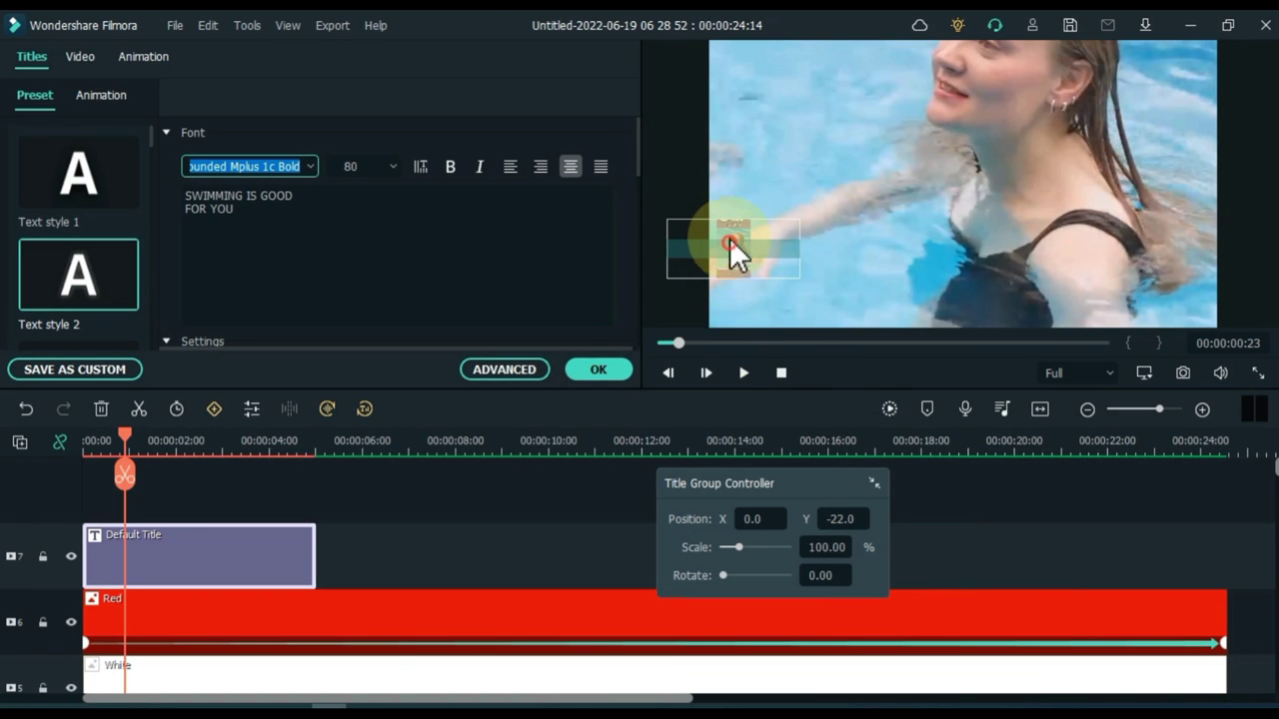
{"action": "left_click_drag", "start_coordinate": [729, 230], "coordinate": [728, 212]}
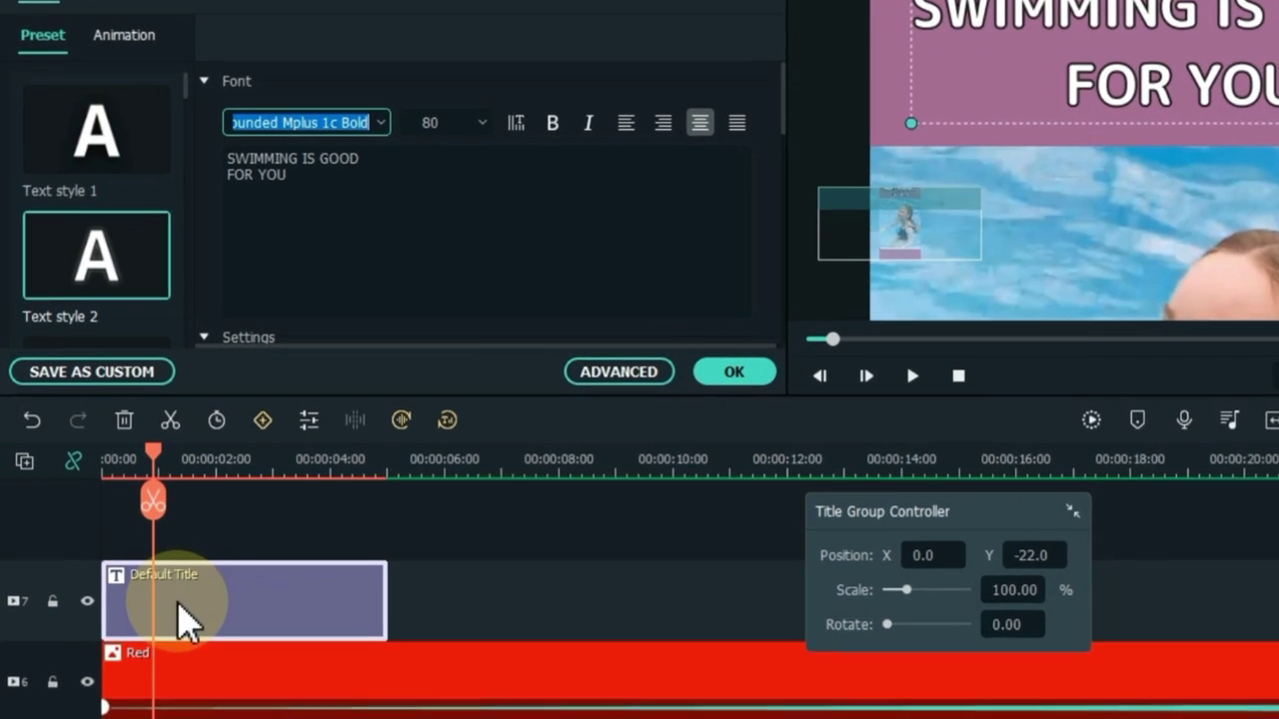
Copy the title clip and paste it onto a newly added eighth video track
{"action": "right_click", "coordinate": [144, 557]}
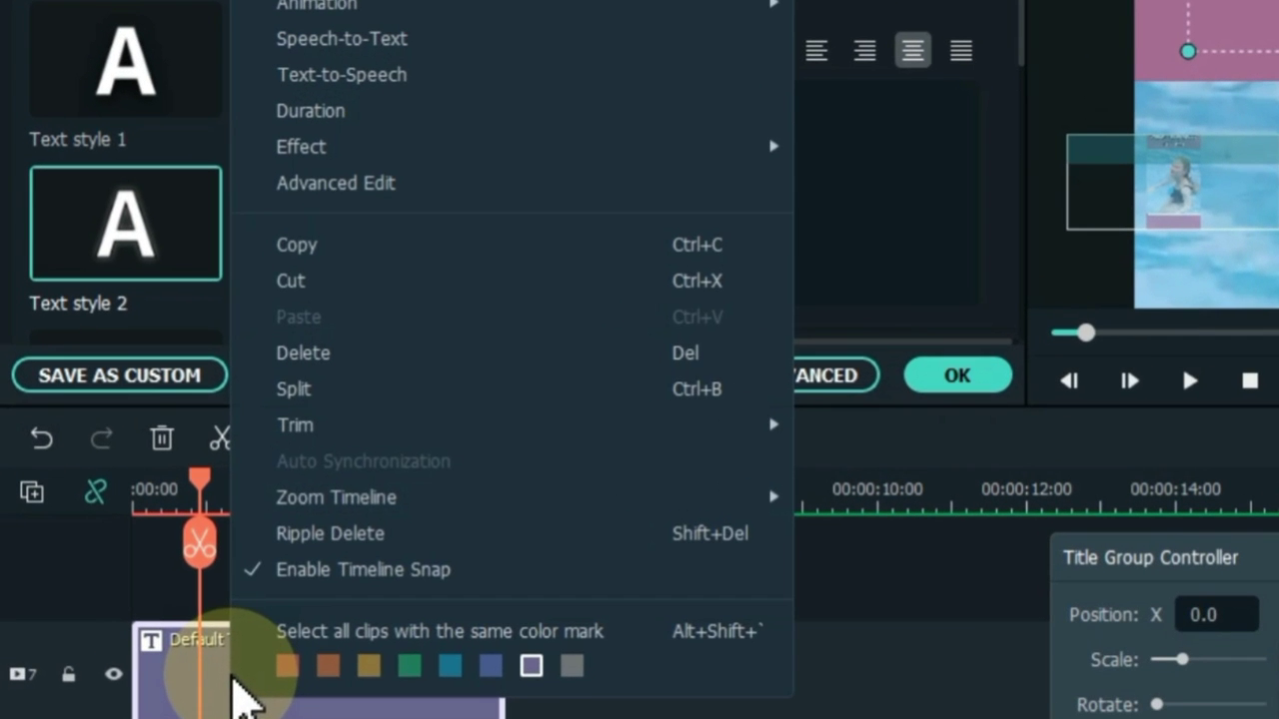
{"action": "left_click", "coordinate": [296, 247]}
{"action": "left_click", "coordinate": [32, 493]}
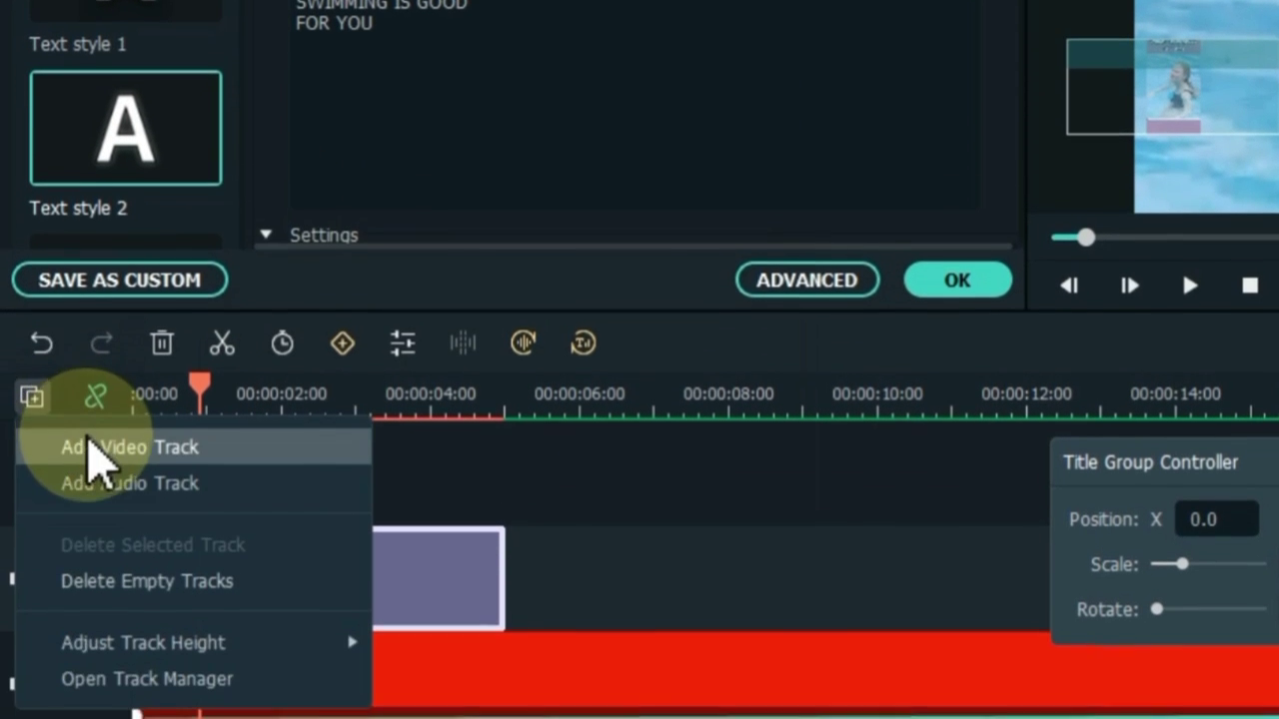
{"action": "left_click", "coordinate": [99, 448]}
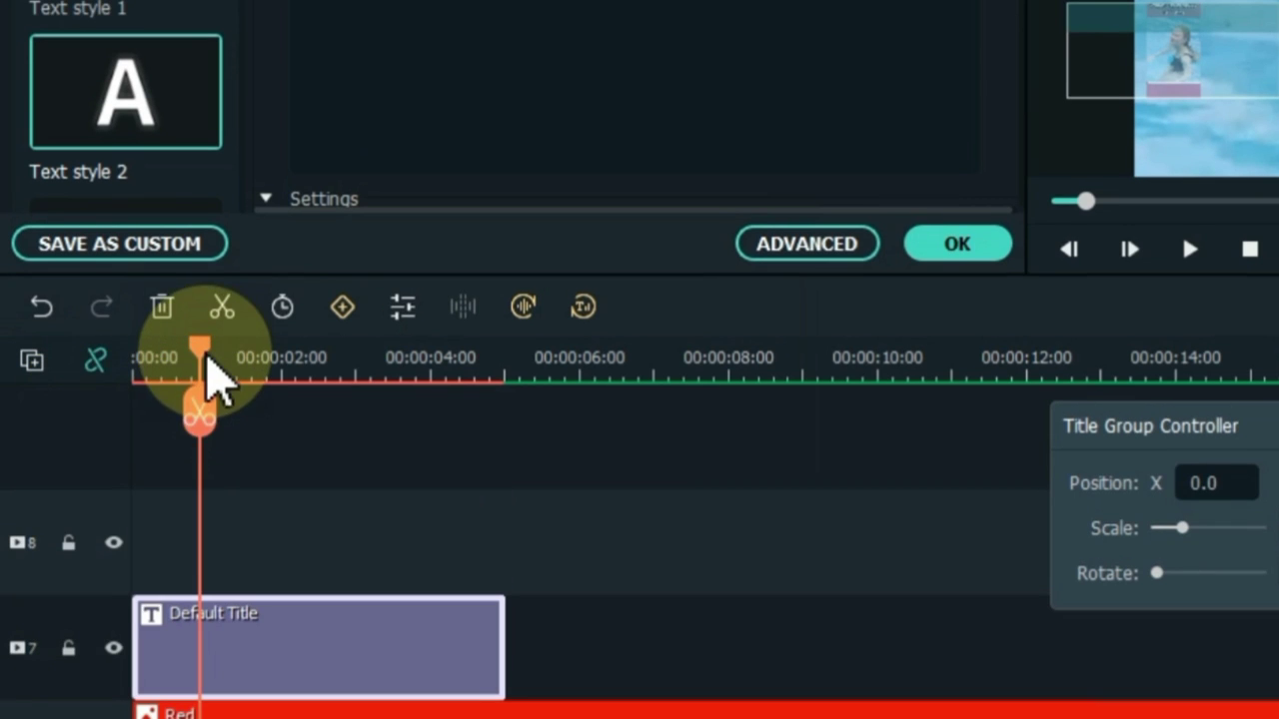
{"action": "left_click_drag", "start_coordinate": [206, 400], "coordinate": [140, 422]}
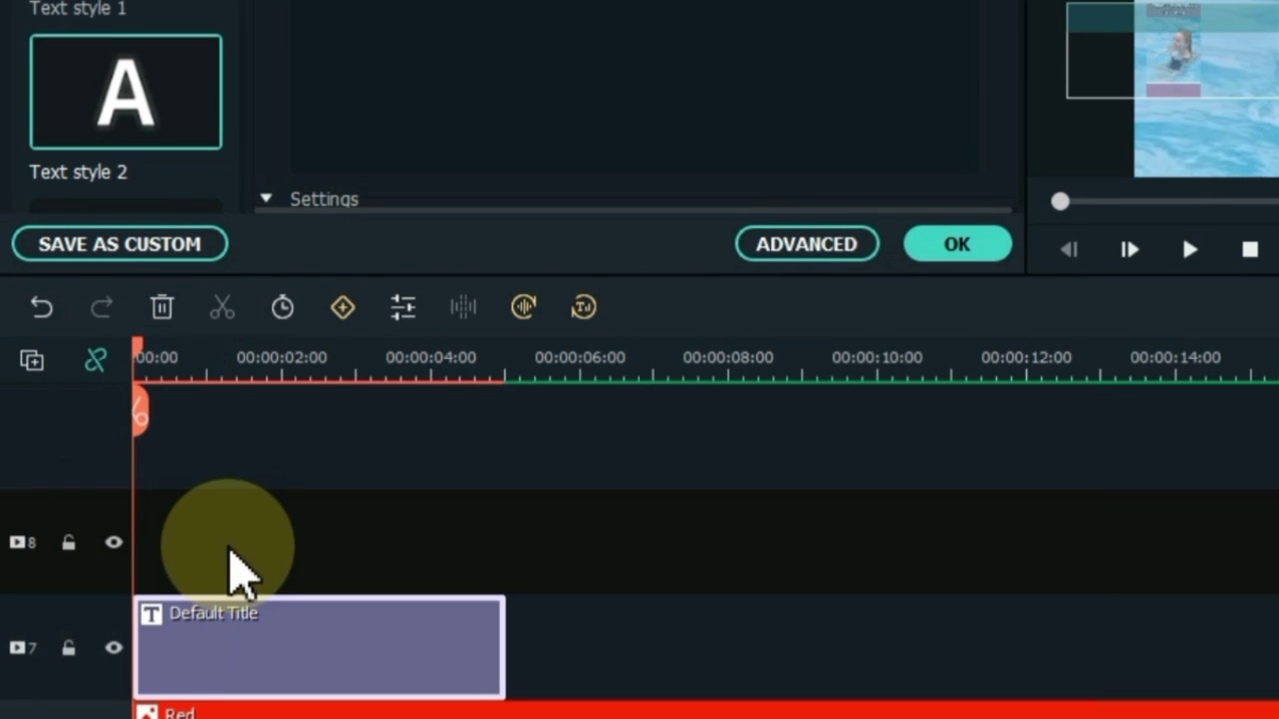
{"action": "right_click", "coordinate": [232, 556]}
{"action": "left_click", "coordinate": [299, 185]}
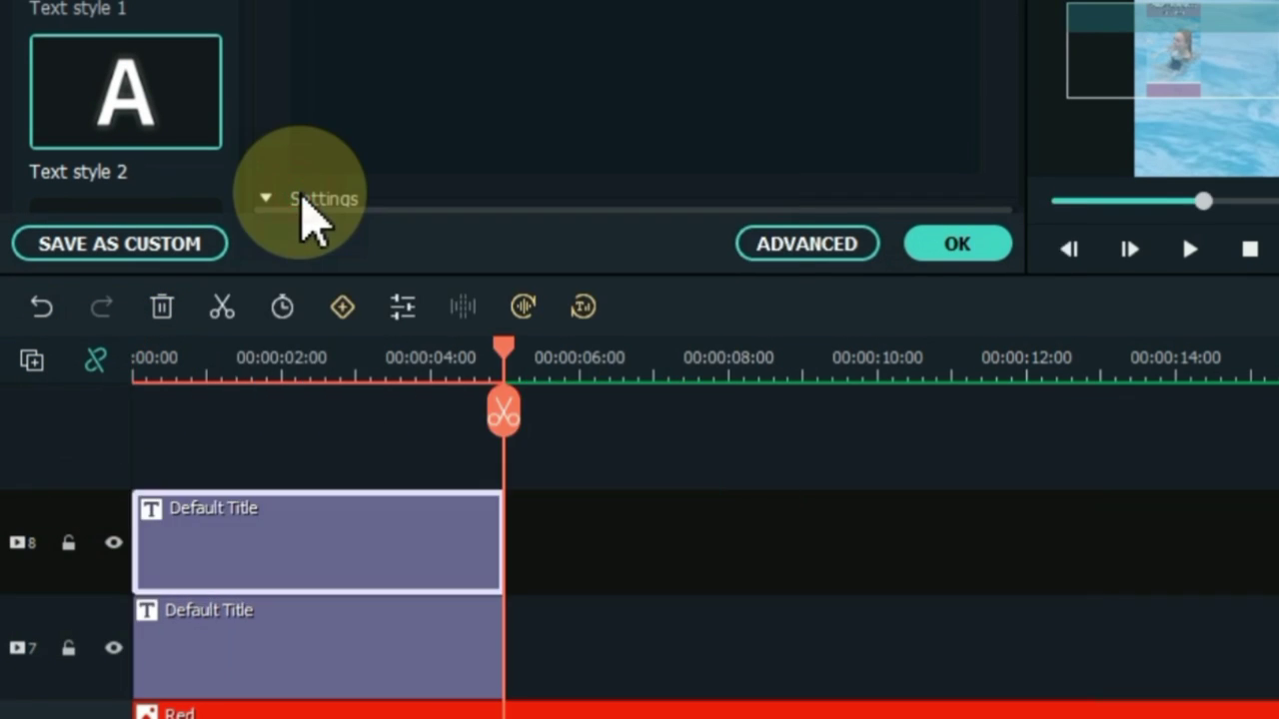
{"action": "left_click", "coordinate": [312, 358]}
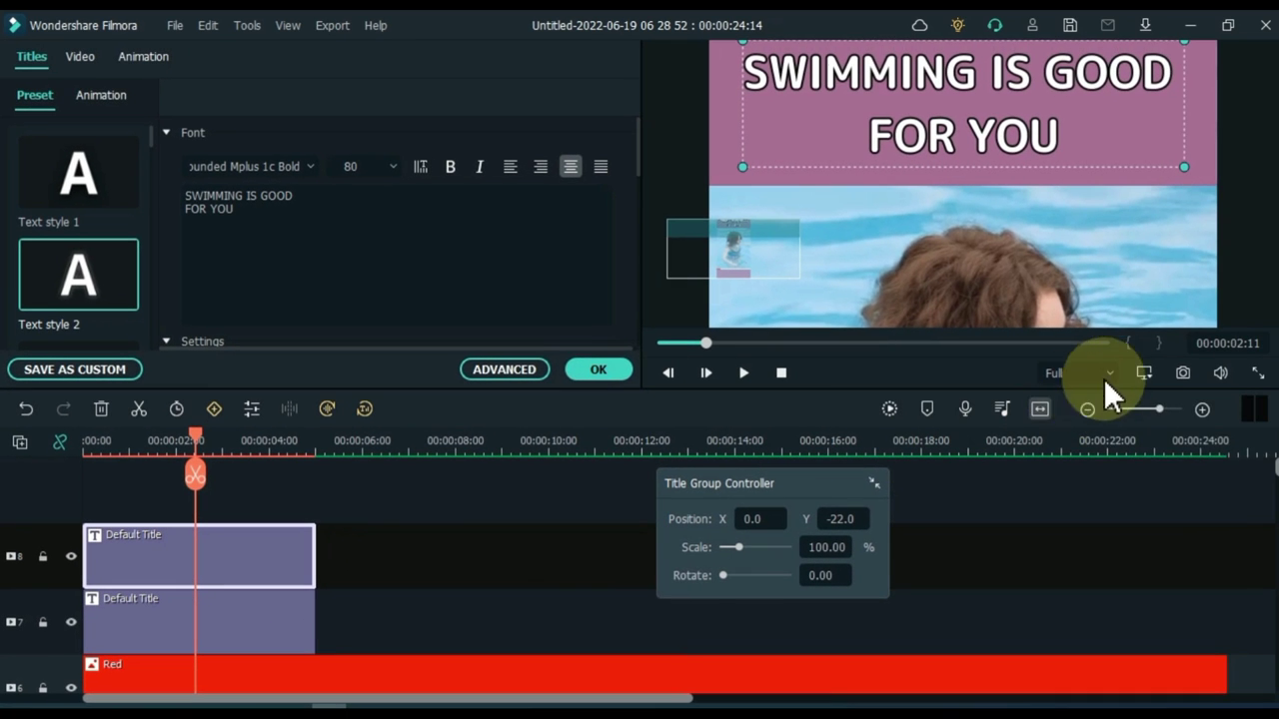
{"action": "left_click", "coordinate": [1144, 373]}
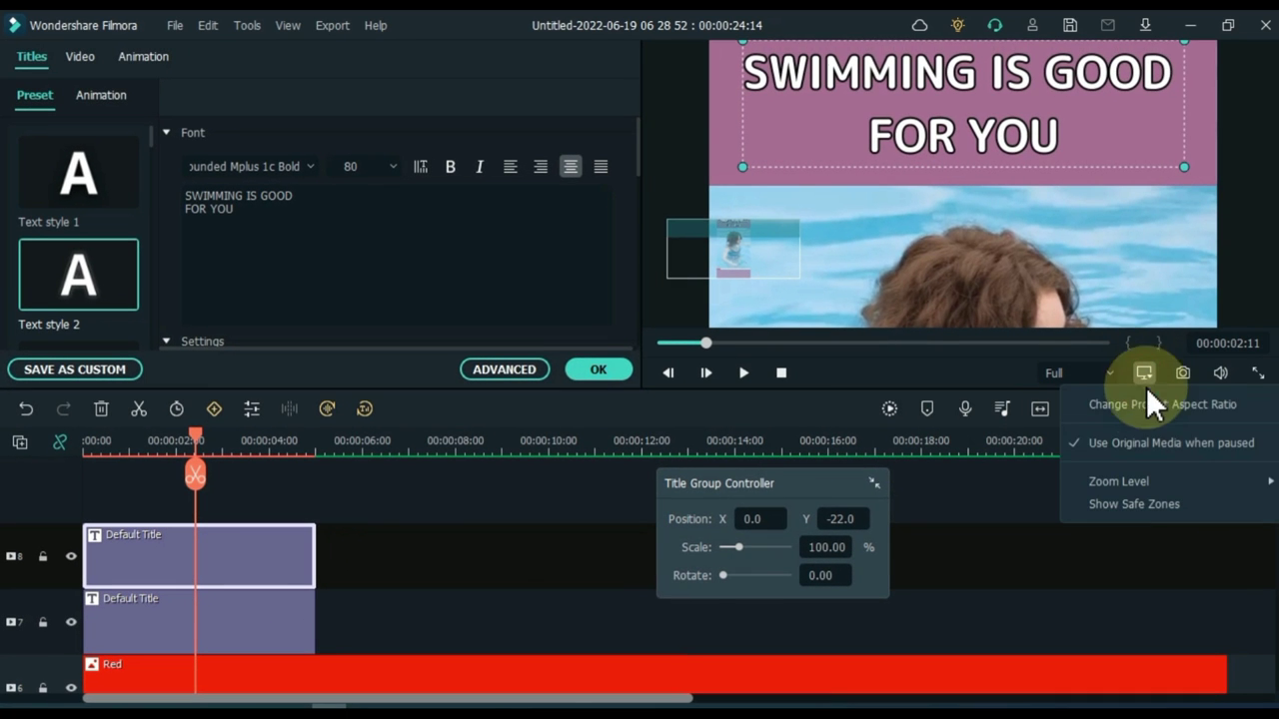
{"action": "mouse_move", "coordinate": [1135, 481]}
{"action": "left_click", "coordinate": [933, 484]}
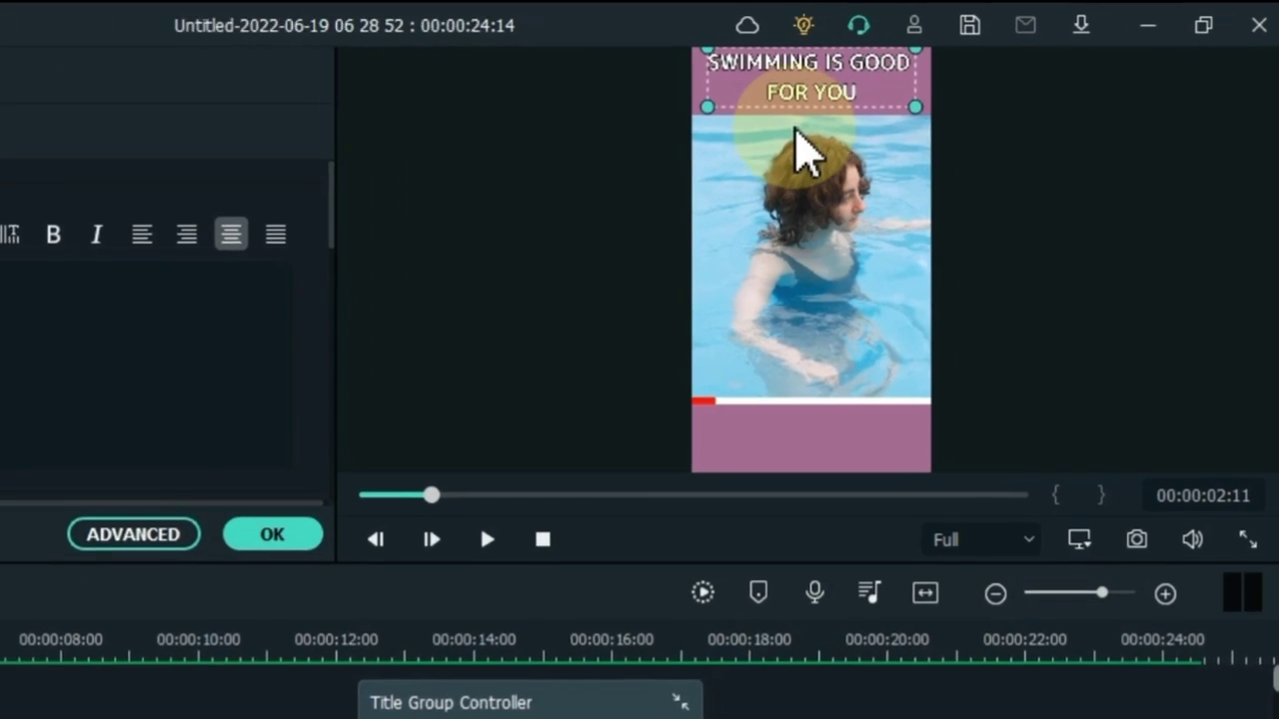
Move the duplicate title into the bottom lilac bar and clear its old text
{"action": "left_click_drag", "start_coordinate": [793, 99], "coordinate": [798, 376]}
{"action": "left_click_drag", "start_coordinate": [726, 429], "coordinate": [725, 522]}
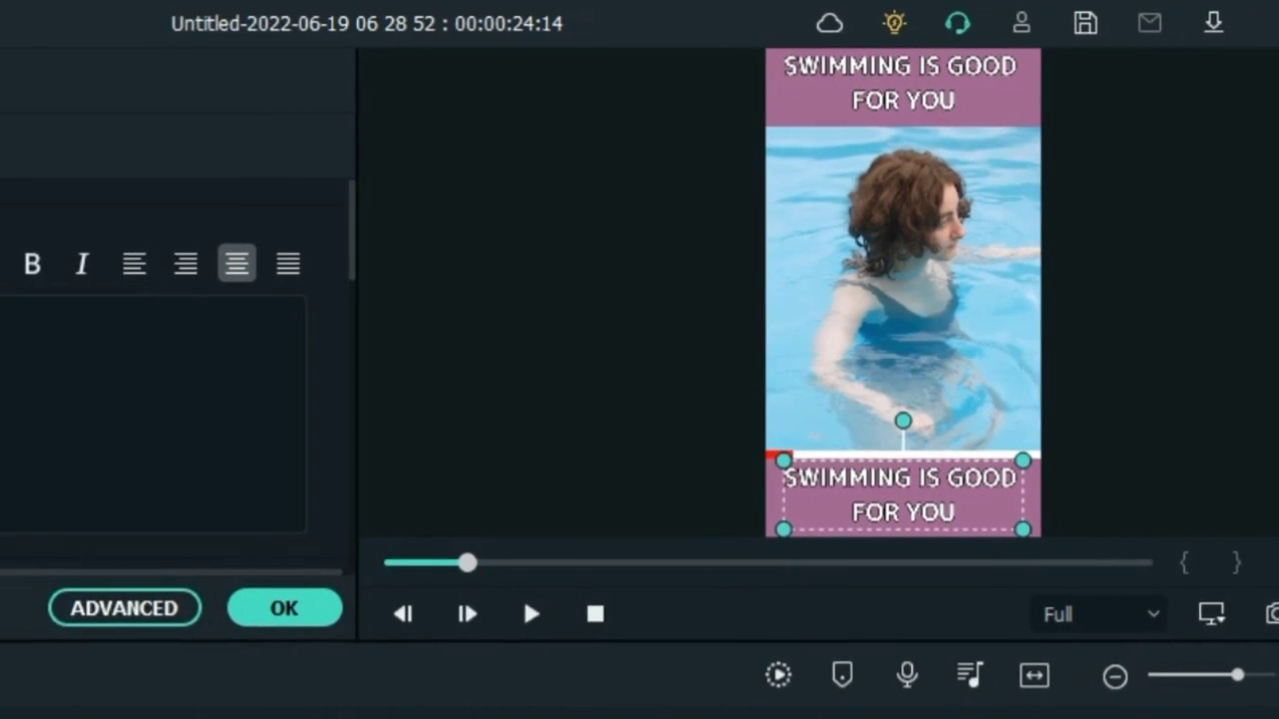
{"action": "left_click", "coordinate": [143, 413]}
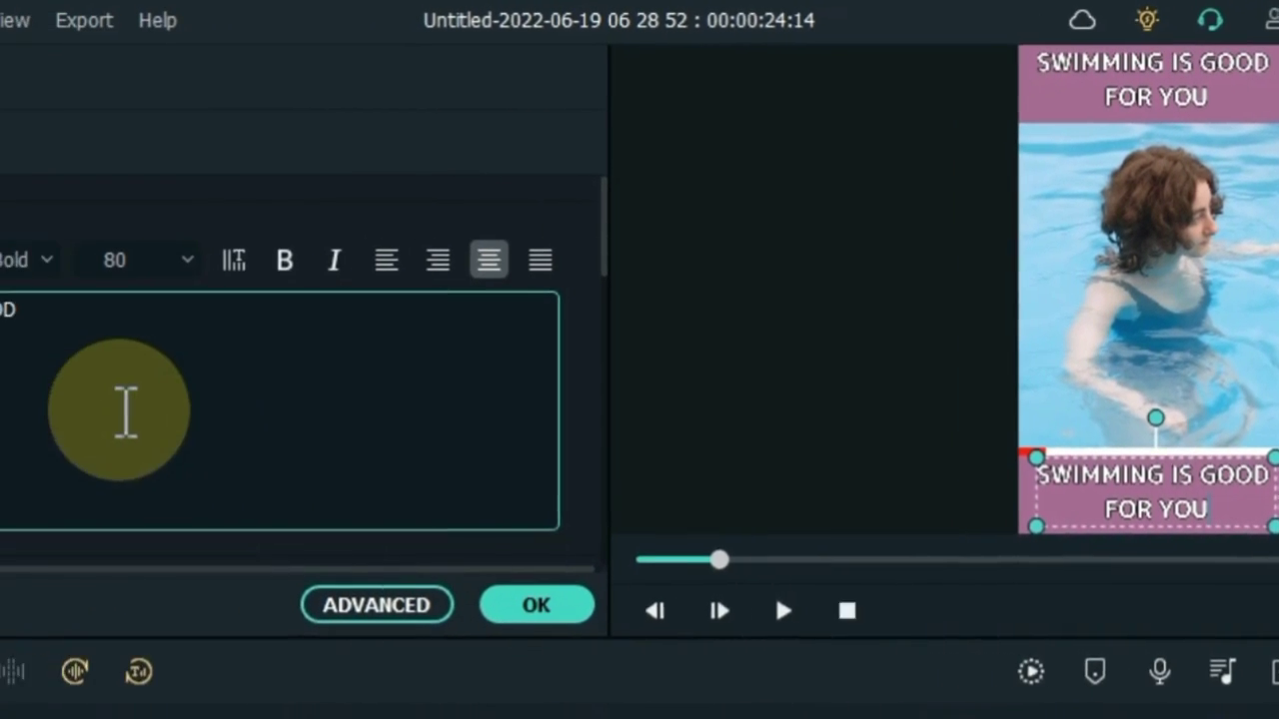
{"action": "key", "text": "ctrl+a"}
{"action": "key", "text": "BackSpace"}
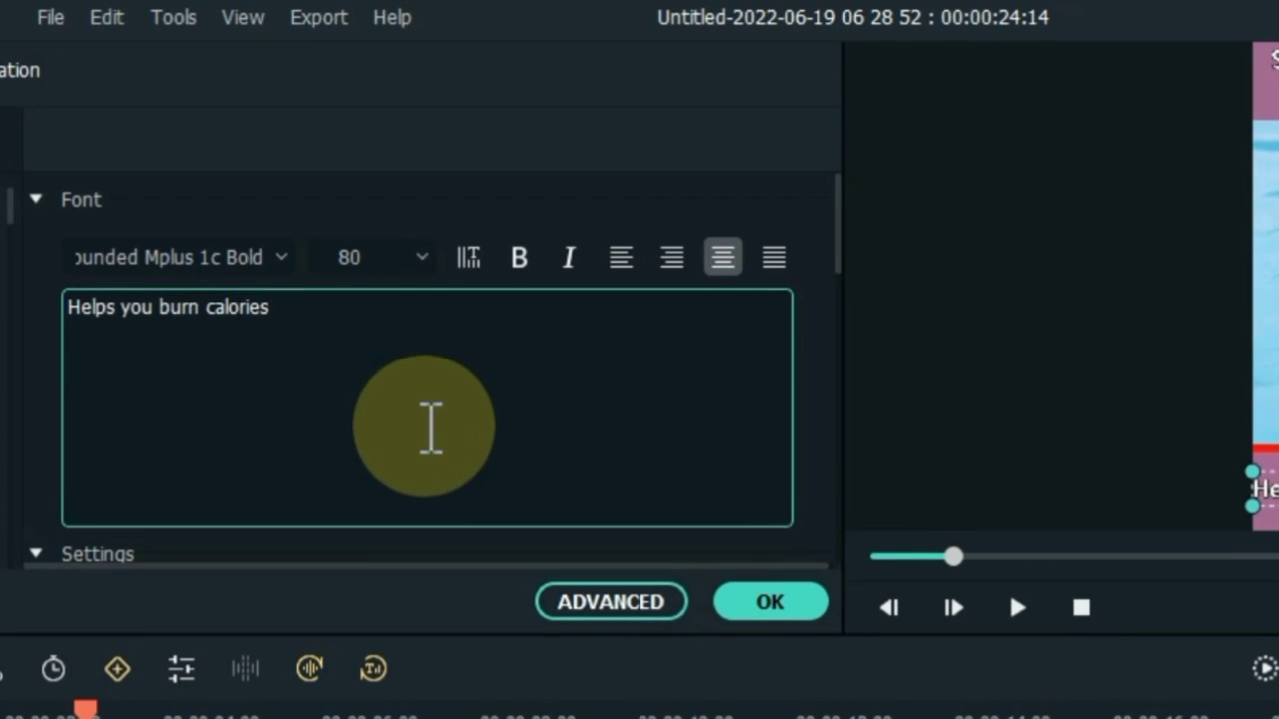
Change the 'Helps you burn calories' caption font, confirm, and stretch both titles to the end
{"action": "left_click", "coordinate": [222, 257]}
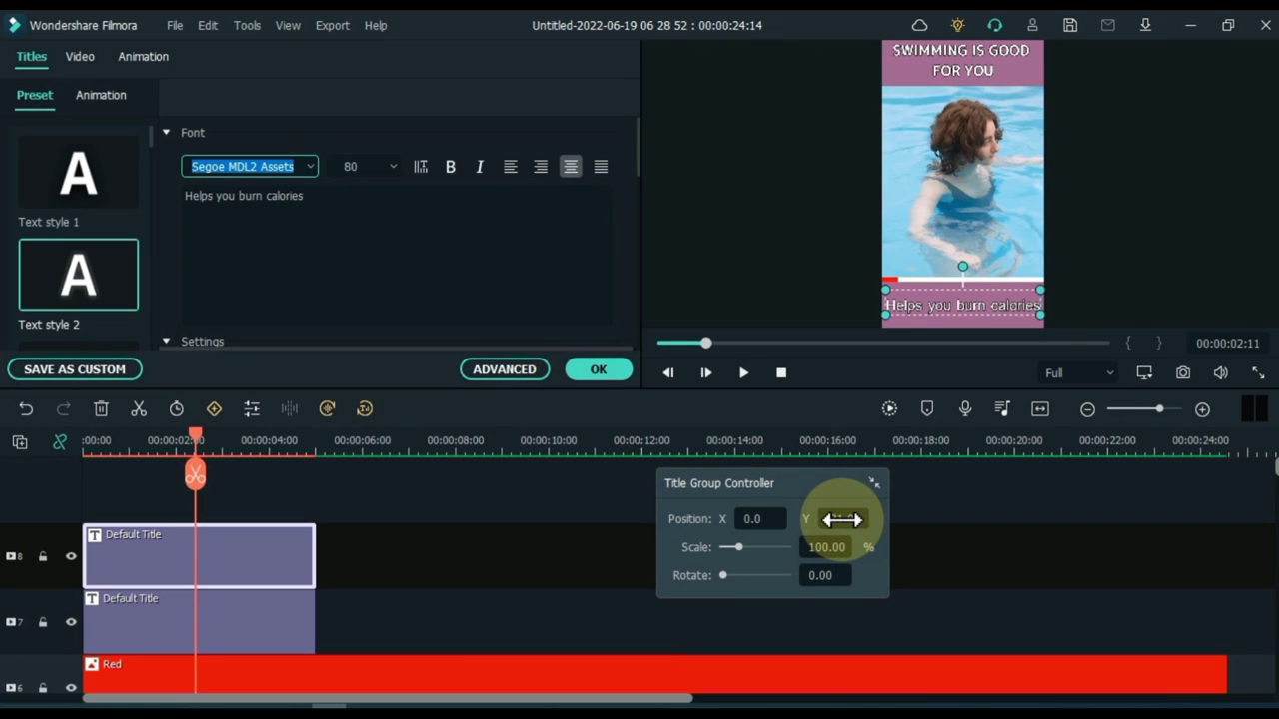
{"action": "left_click", "coordinate": [595, 370]}
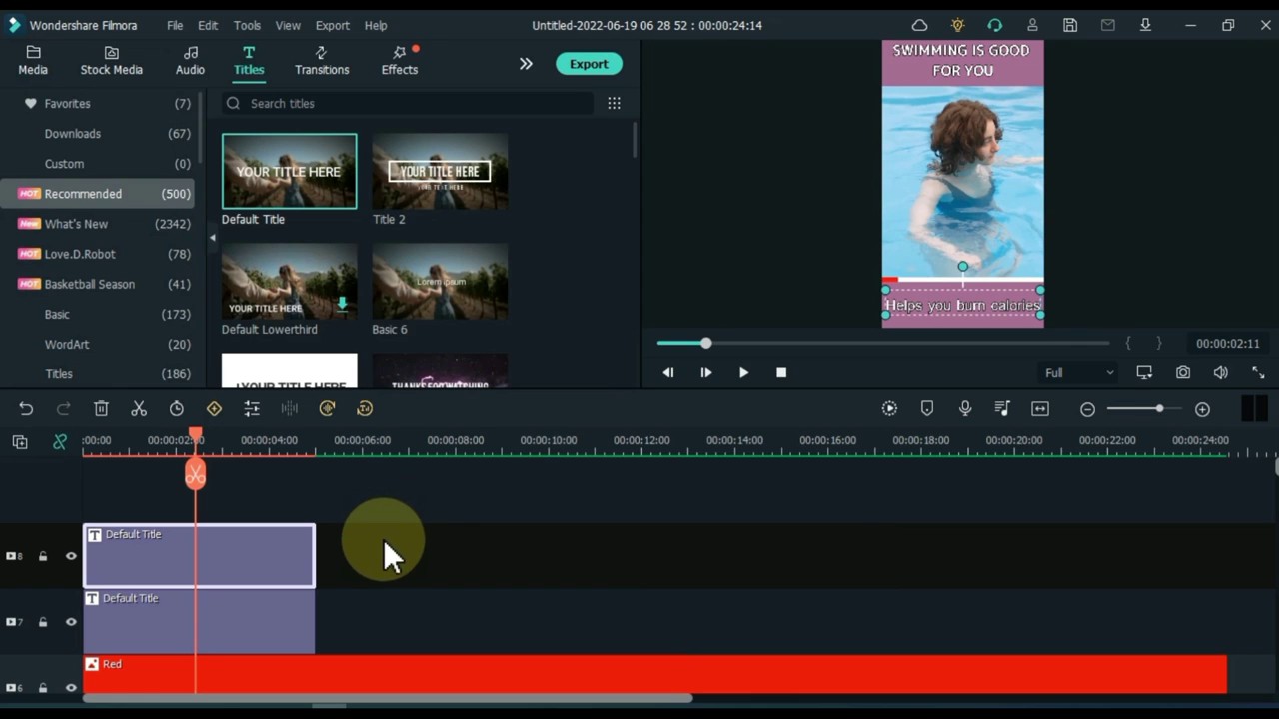
{"action": "left_click_drag", "start_coordinate": [312, 599], "coordinate": [1222, 590]}
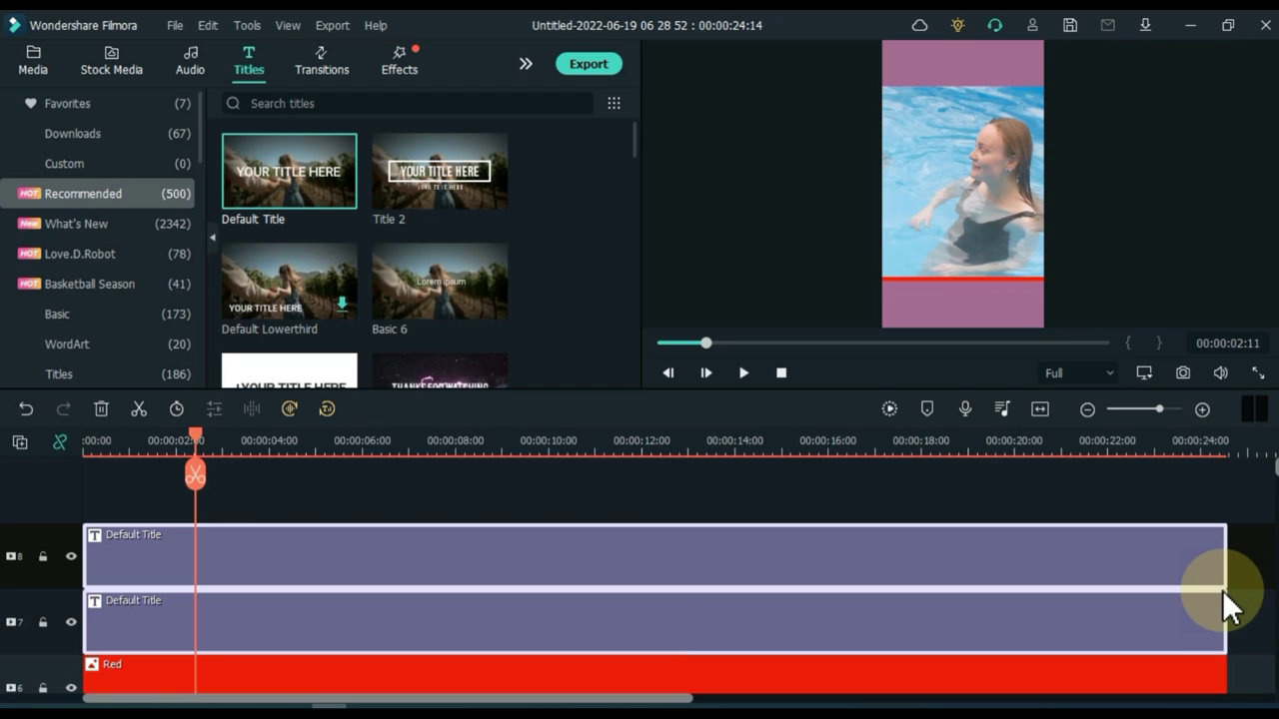
Split the bottom caption clip at about 00:11, 00:17 and 00:05:05 into four pieces
{"action": "left_click", "coordinate": [567, 479]}
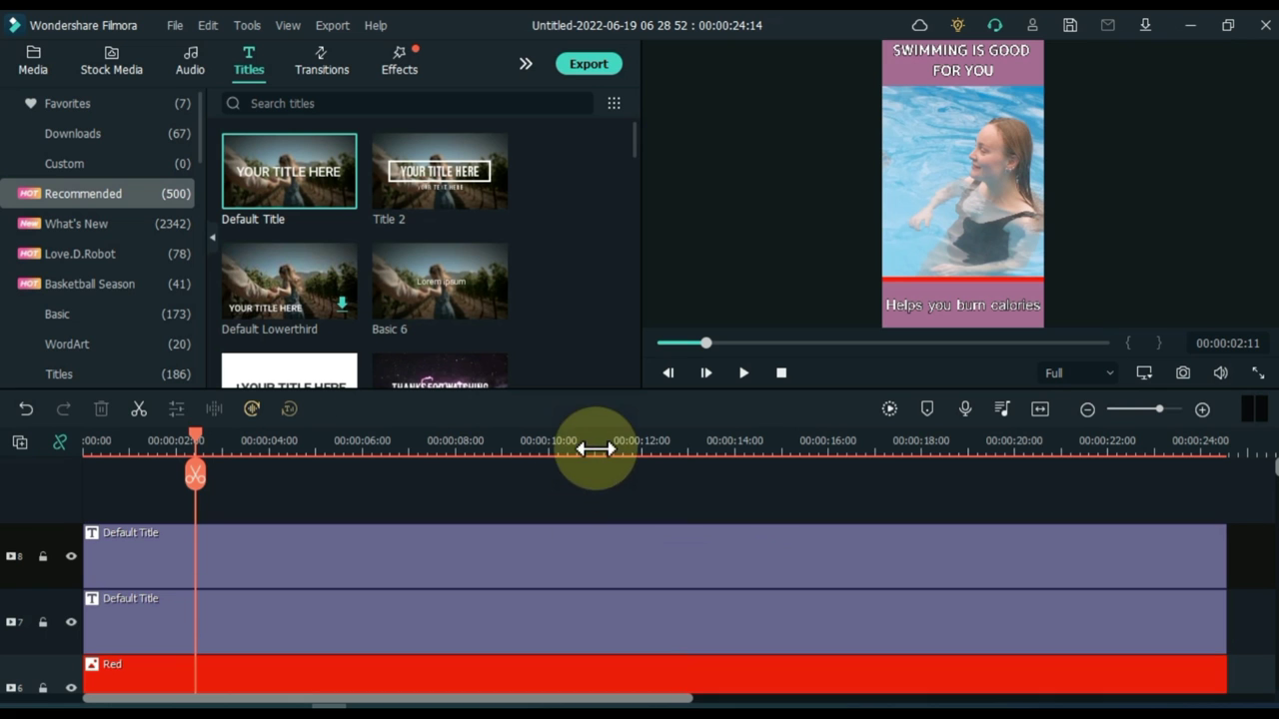
{"action": "left_click", "coordinate": [620, 449]}
{"action": "left_click", "coordinate": [627, 557]}
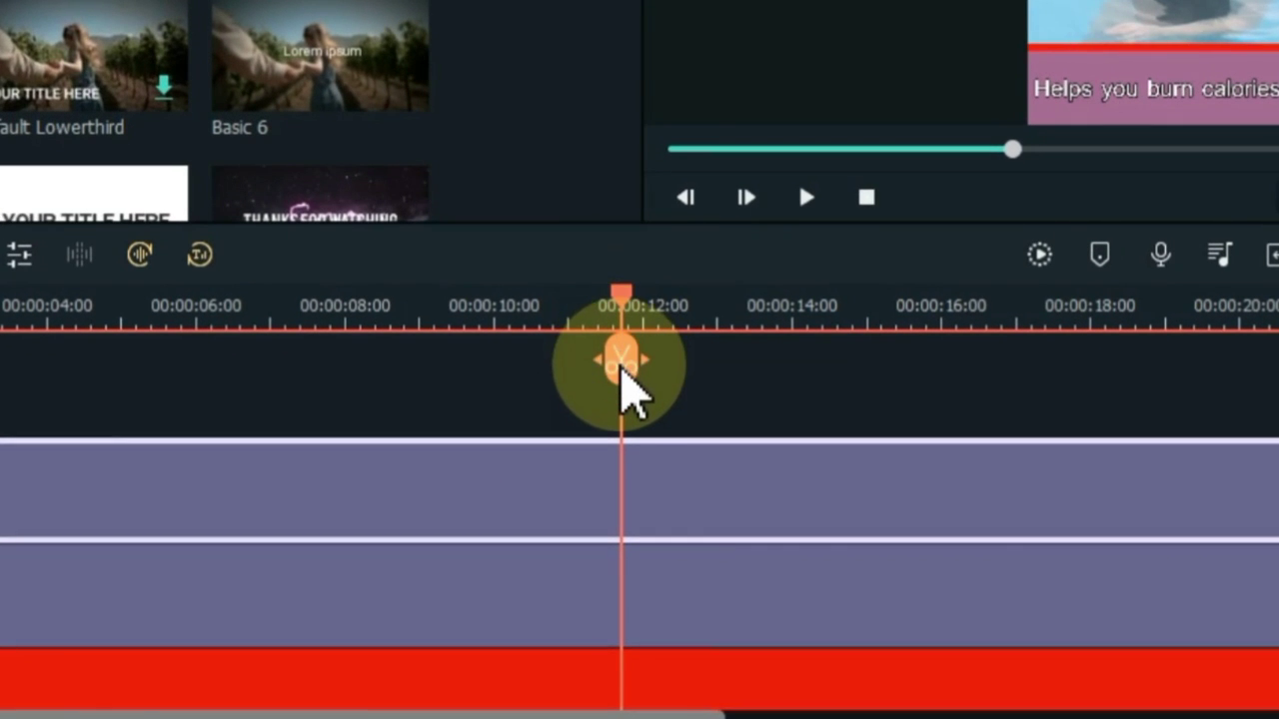
{"action": "left_click", "coordinate": [620, 378]}
{"action": "left_click_drag", "start_coordinate": [627, 307], "coordinate": [1094, 345]}
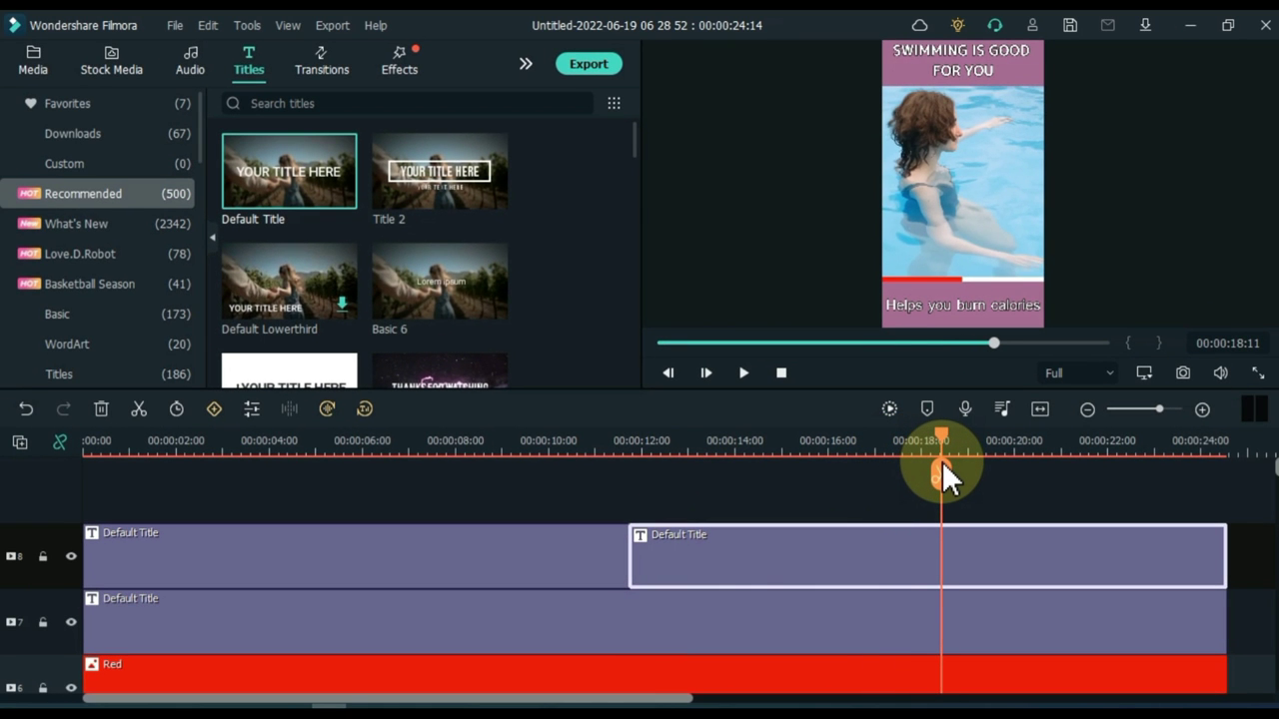
{"action": "left_click", "coordinate": [942, 461]}
{"action": "left_click_drag", "start_coordinate": [940, 430], "coordinate": [481, 458]}
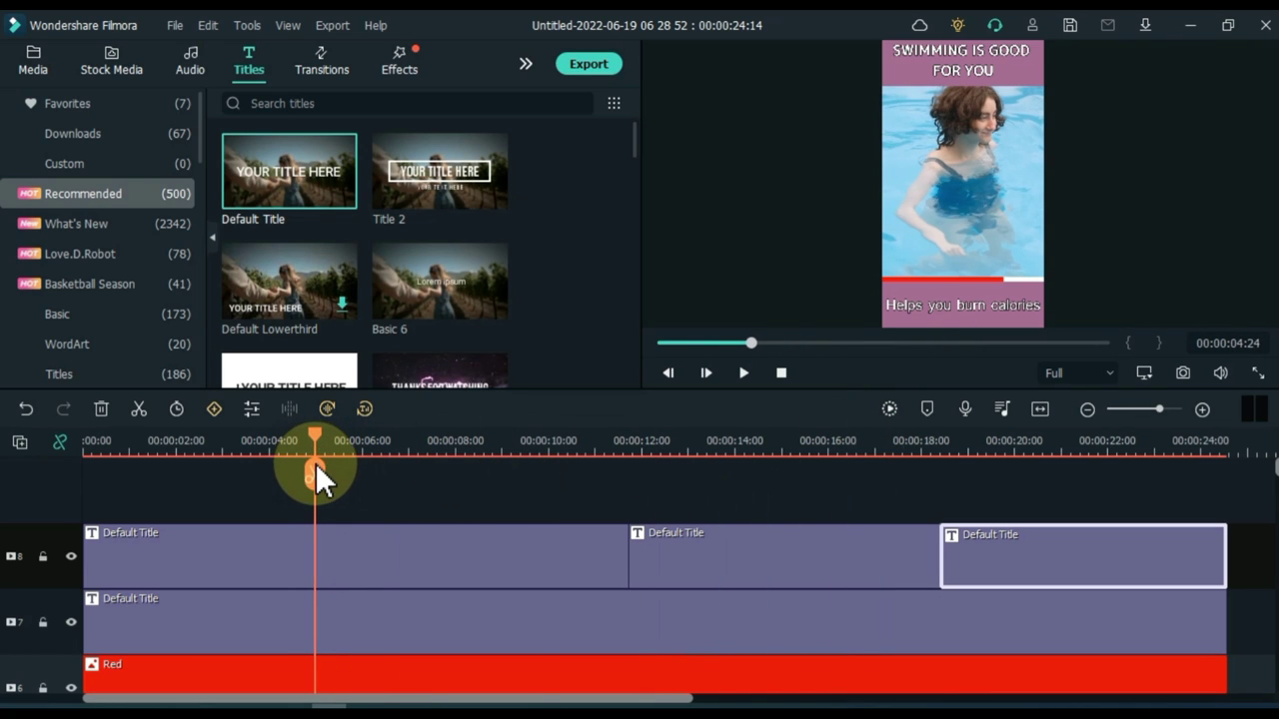
{"action": "left_click_drag", "start_coordinate": [316, 464], "coordinate": [325, 462]}
{"action": "left_click", "coordinate": [317, 548]}
{"action": "left_click", "coordinate": [323, 477]}
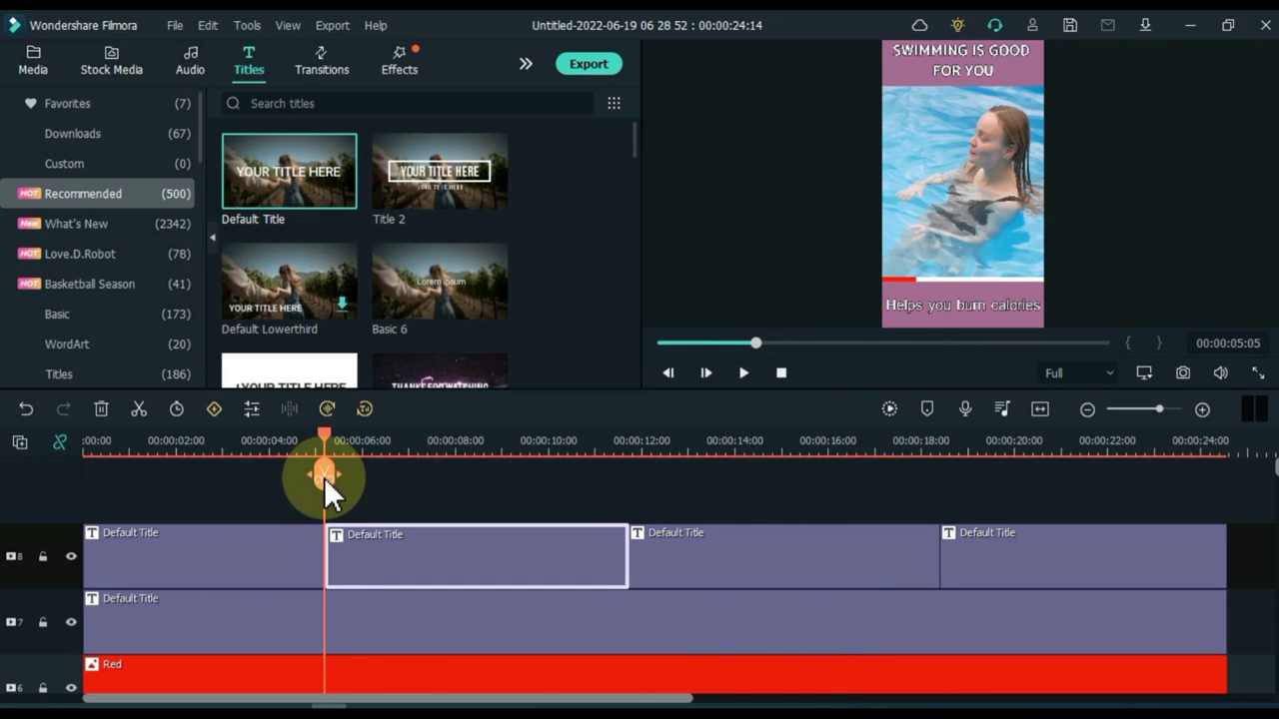
Retype the second and third captions as 'Works all the major muscles' and 'Helps tone your entire body'
{"action": "double_click", "coordinate": [374, 539]}
{"action": "left_click", "coordinate": [364, 214]}
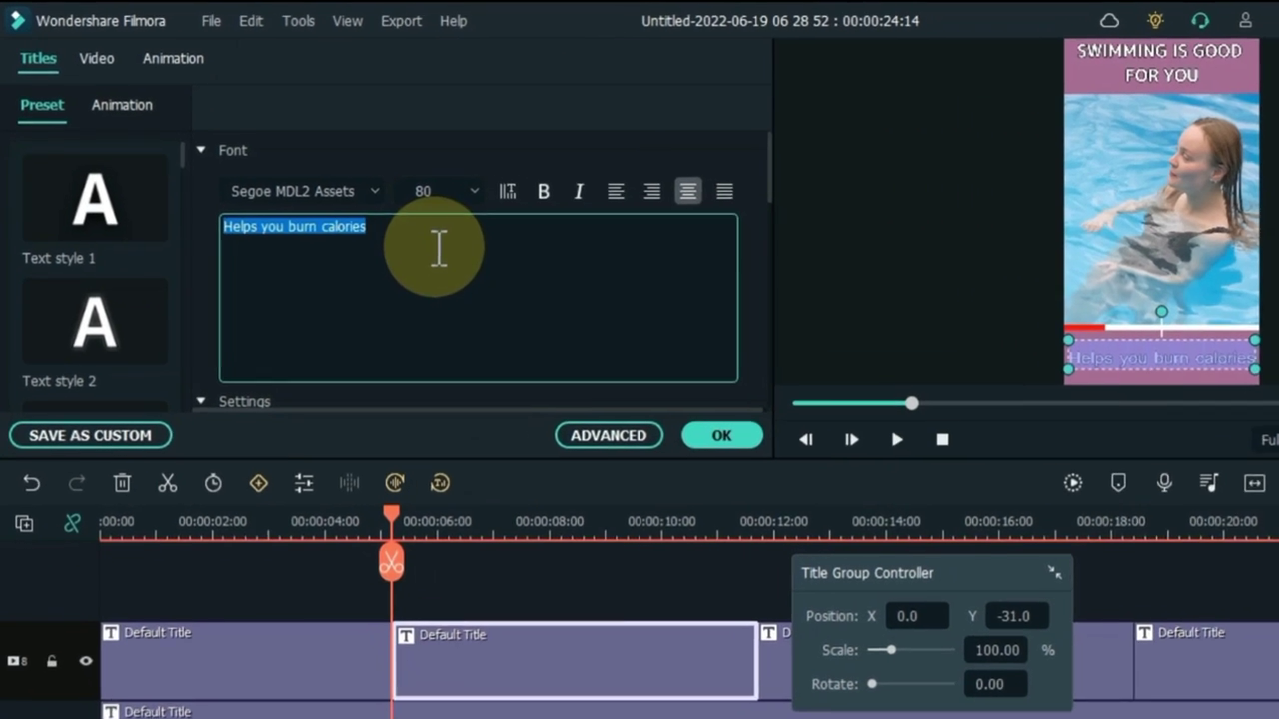
{"action": "type", "text": "Works all the major muscles"}
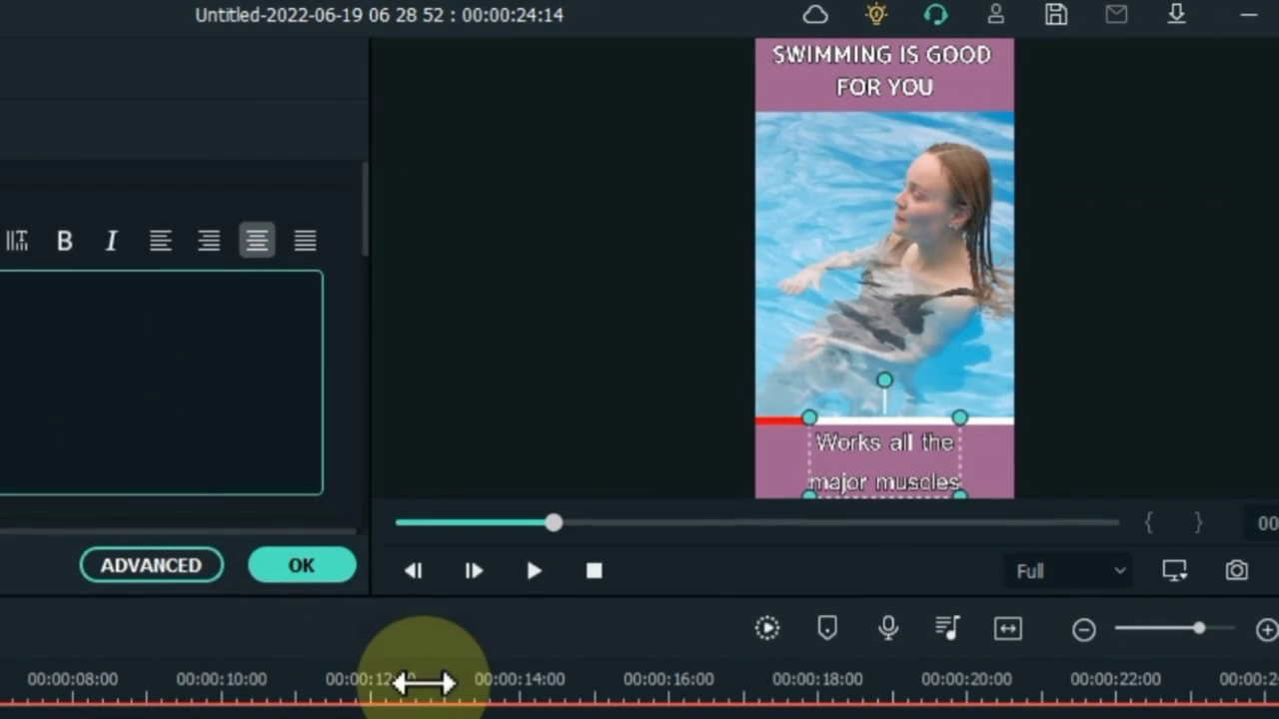
{"action": "left_click", "coordinate": [425, 682]}
{"action": "left_click", "coordinate": [444, 718]}
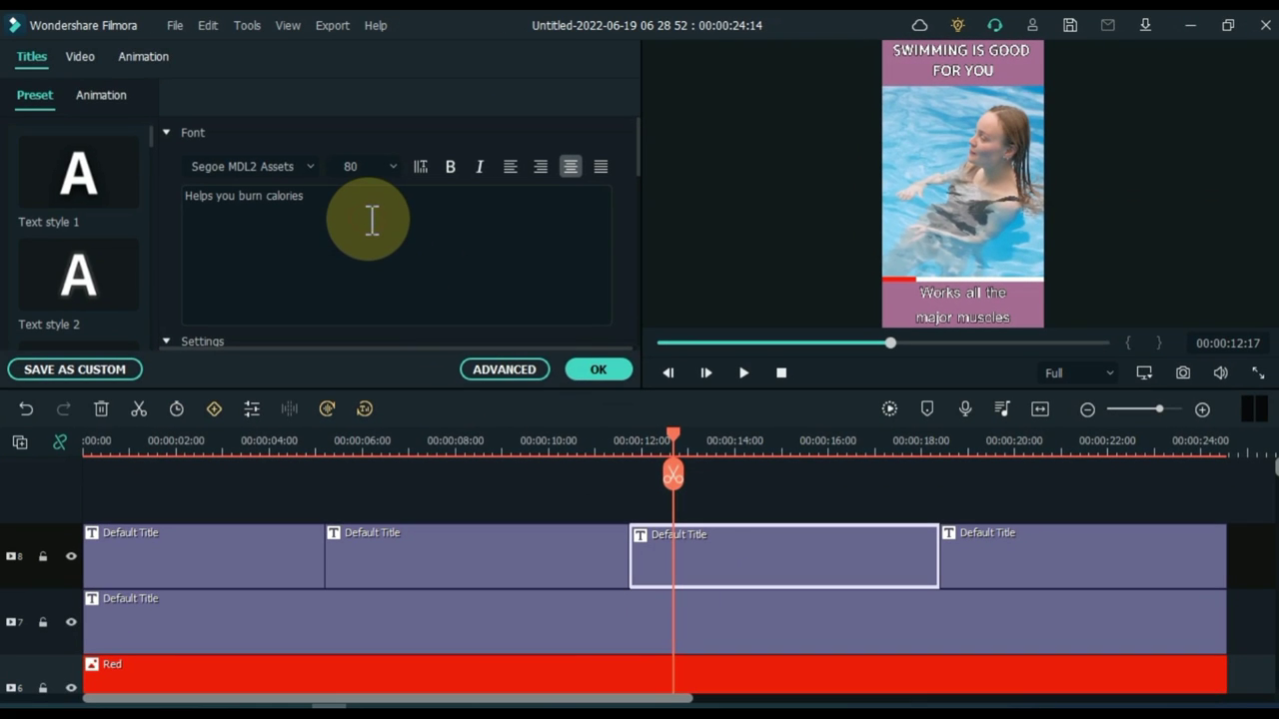
{"action": "left_click", "coordinate": [371, 220]}
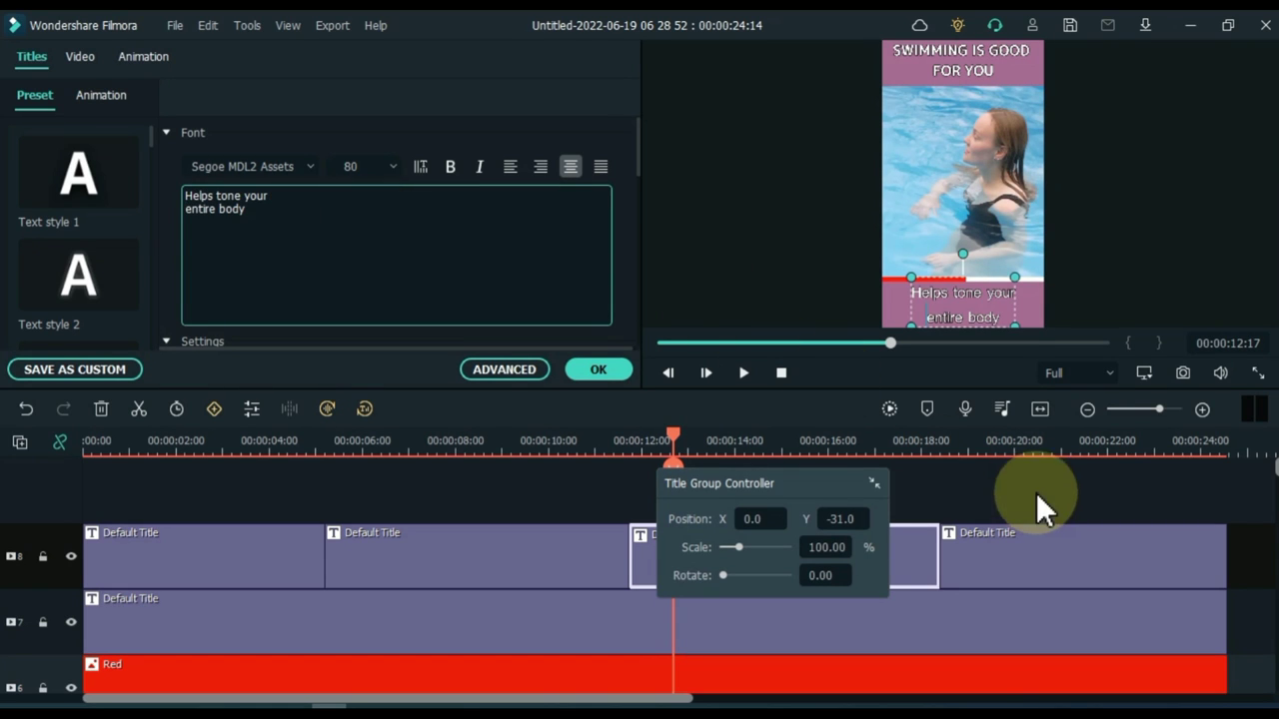
Select the fourth caption piece and start entering 'Puts less stress on your joints'
{"action": "left_click", "coordinate": [1039, 493]}
{"action": "left_click", "coordinate": [1079, 551]}
{"action": "left_click", "coordinate": [355, 215]}
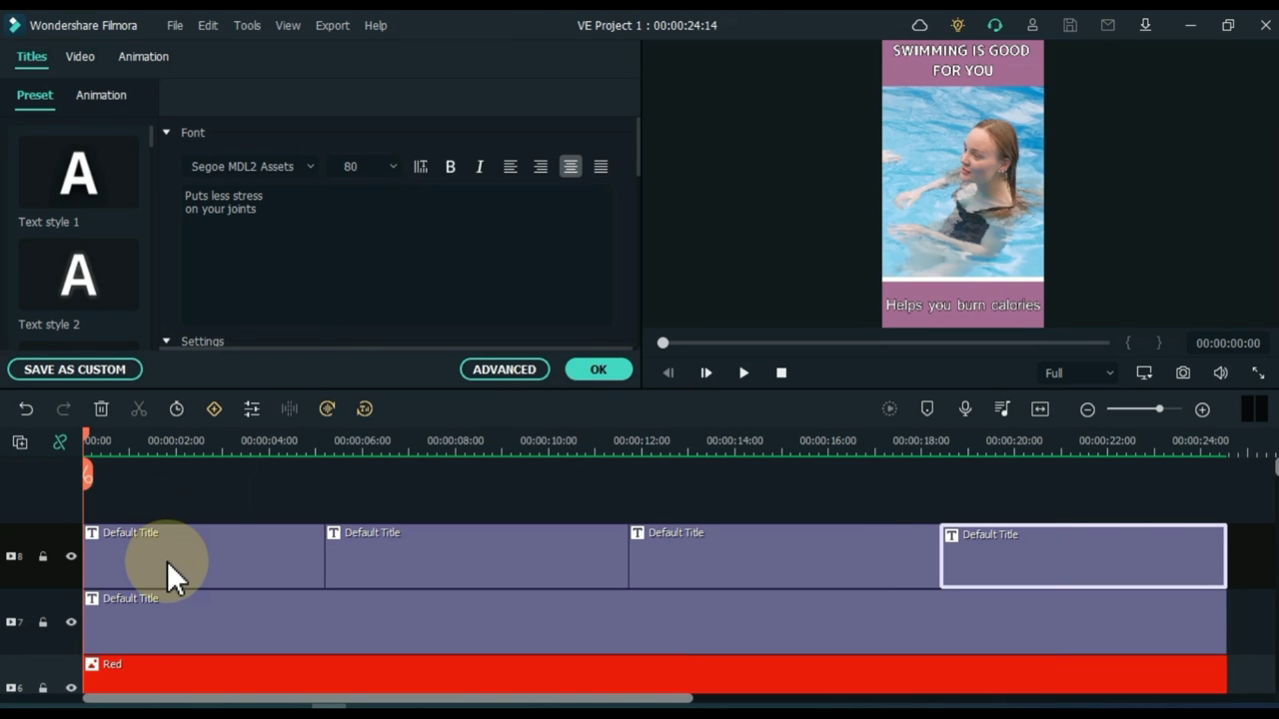
Apply the Doomo Design animation to the second, third and fourth captions and confirm
{"action": "left_click", "coordinate": [165, 562]}
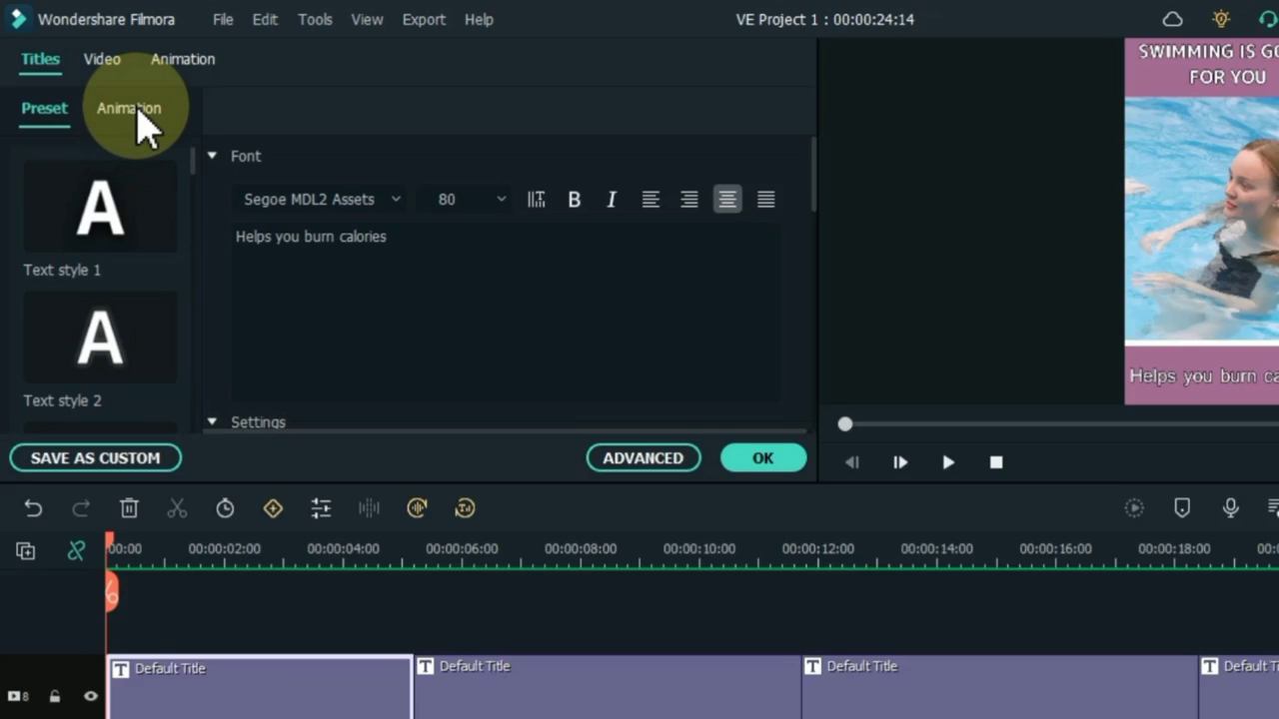
{"action": "left_click", "coordinate": [103, 97]}
{"action": "scroll", "coordinate": [240, 205], "scroll_direction": "down", "scroll_amount": 3}
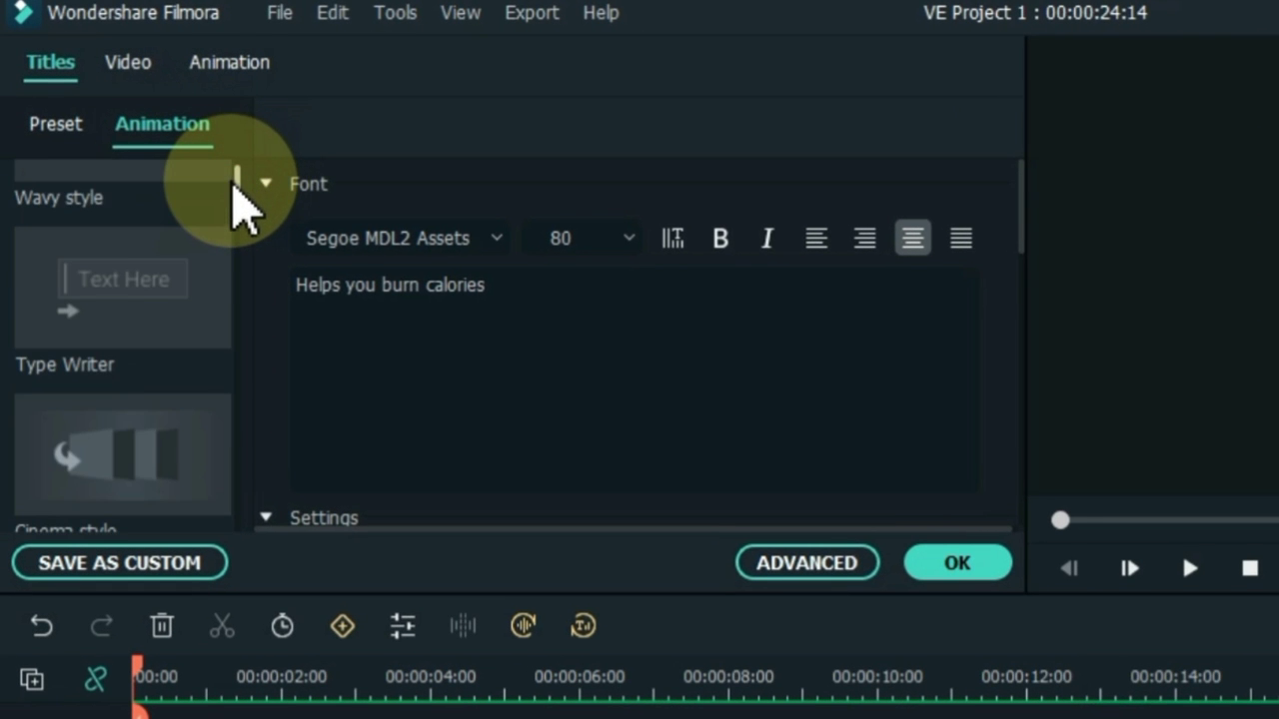
{"action": "scroll", "coordinate": [236, 190], "scroll_direction": "down", "scroll_amount": 5}
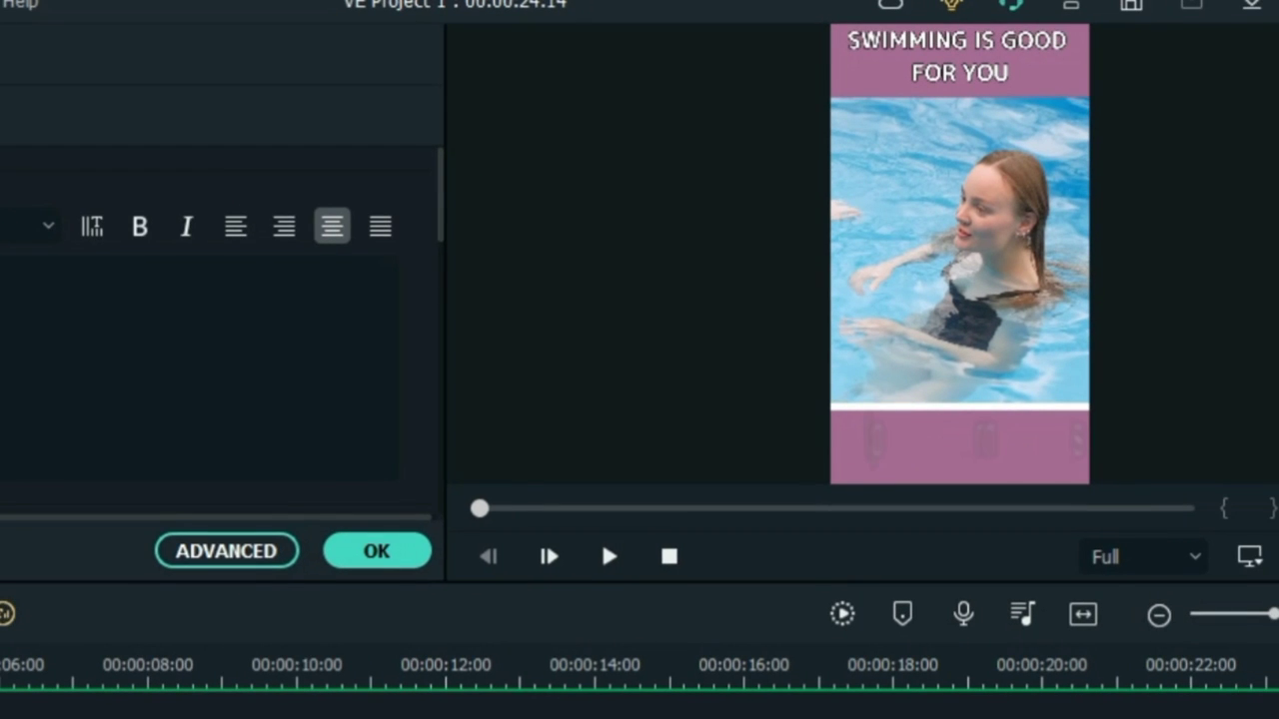
{"action": "left_click", "coordinate": [96, 667]}
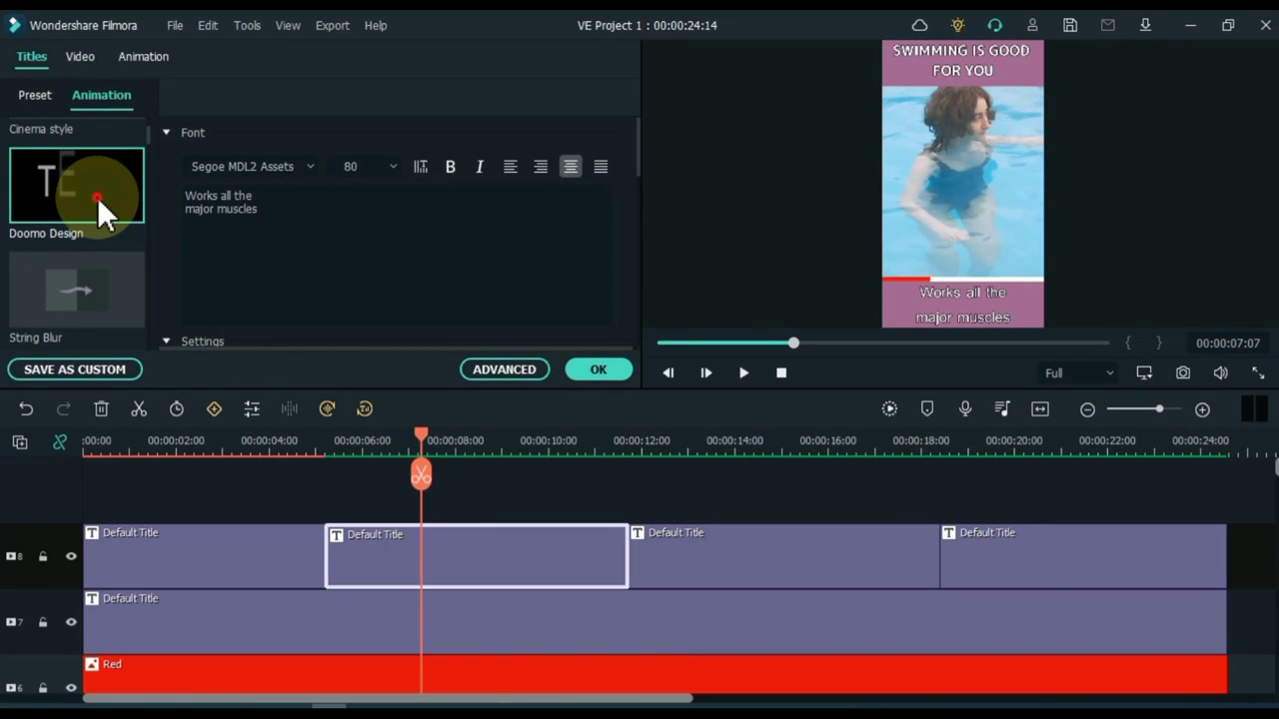
{"action": "left_click", "coordinate": [97, 197]}
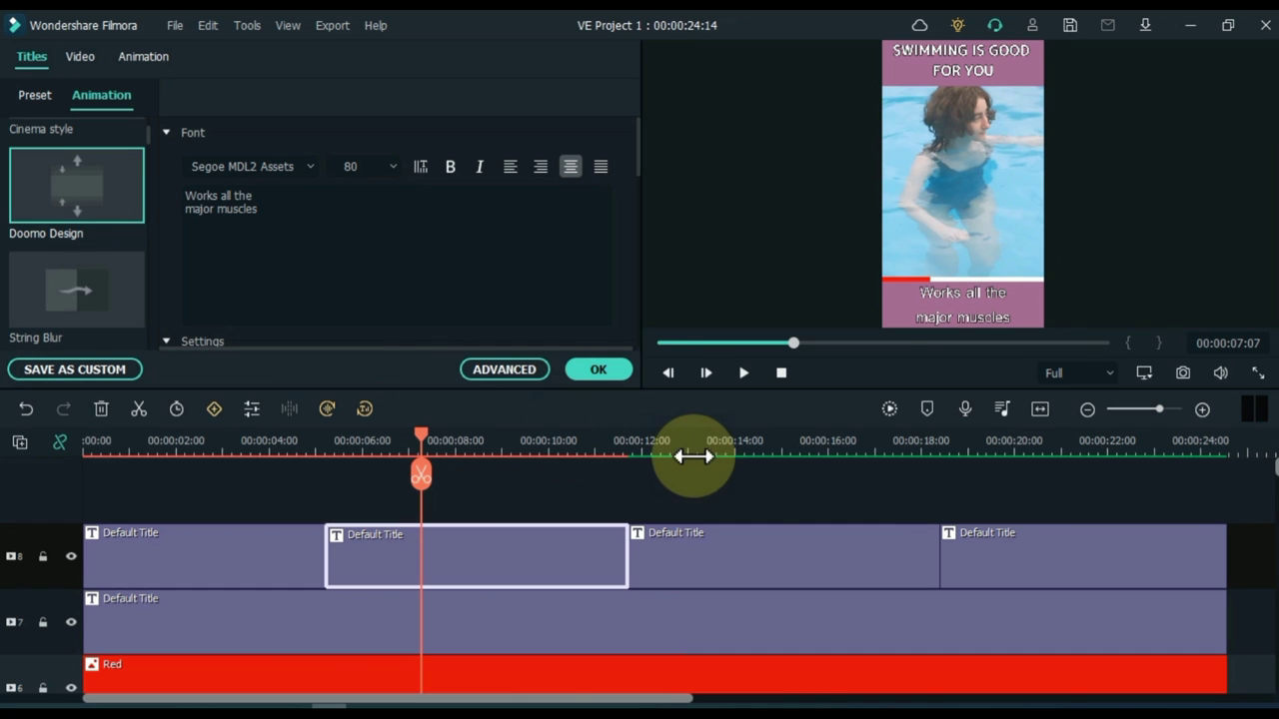
{"action": "left_click", "coordinate": [747, 551]}
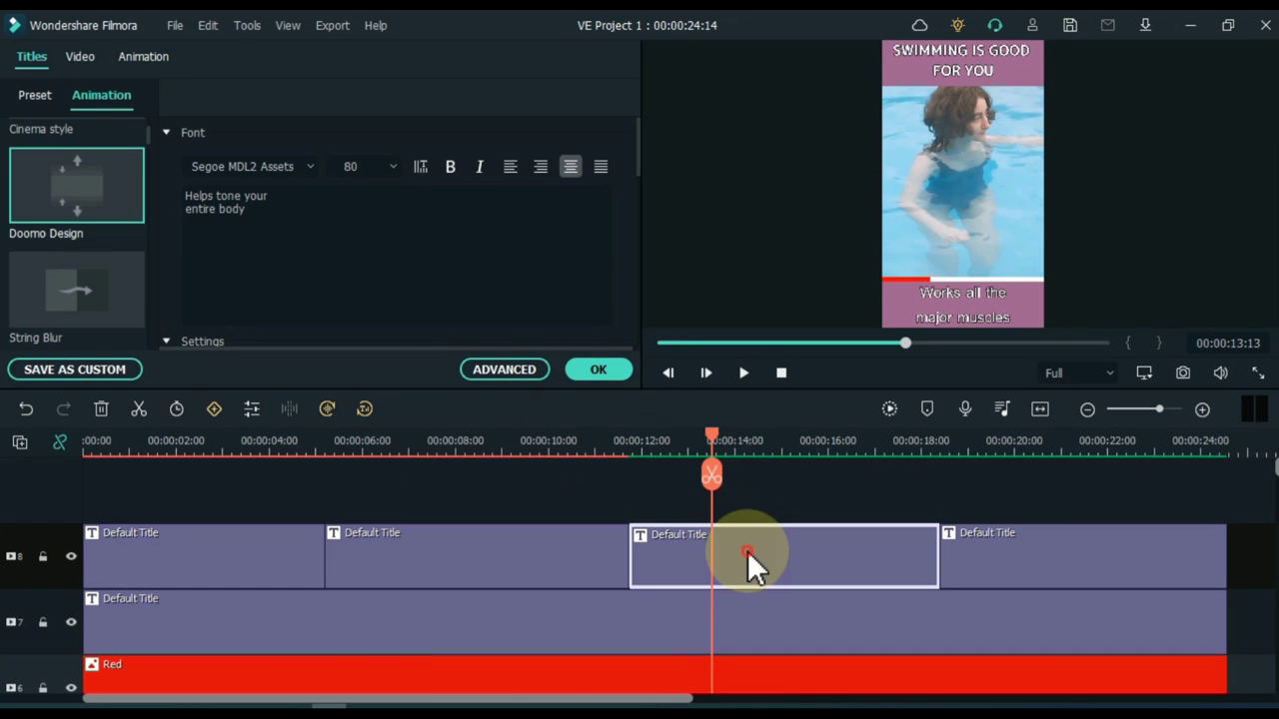
{"action": "left_click", "coordinate": [60, 193]}
{"action": "left_click", "coordinate": [1034, 455]}
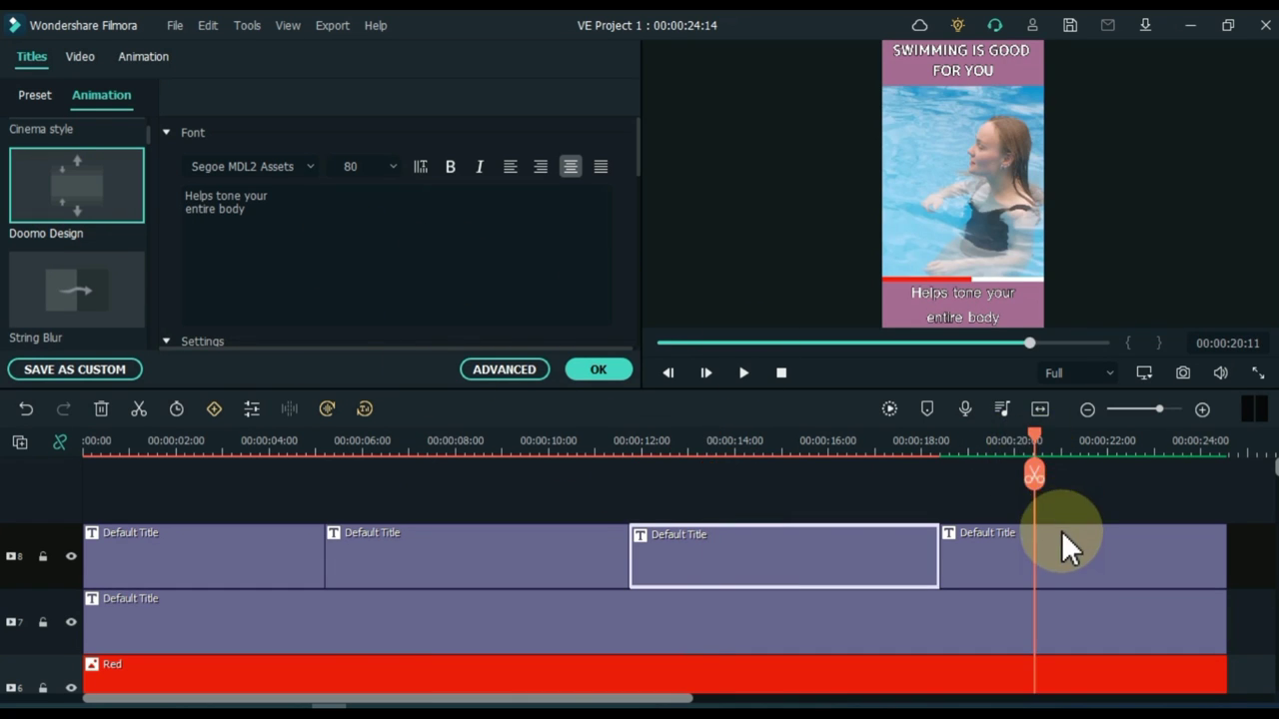
{"action": "left_click", "coordinate": [1061, 534]}
{"action": "left_click", "coordinate": [89, 203]}
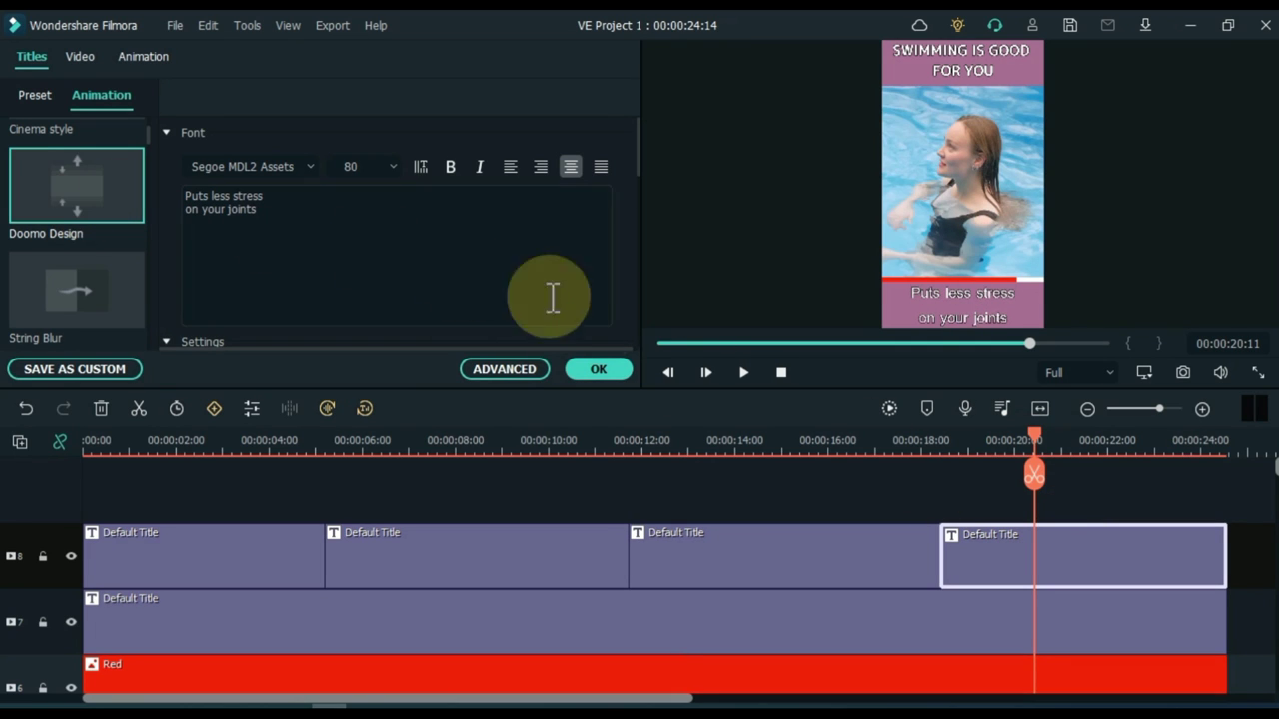
{"action": "left_click", "coordinate": [597, 369]}
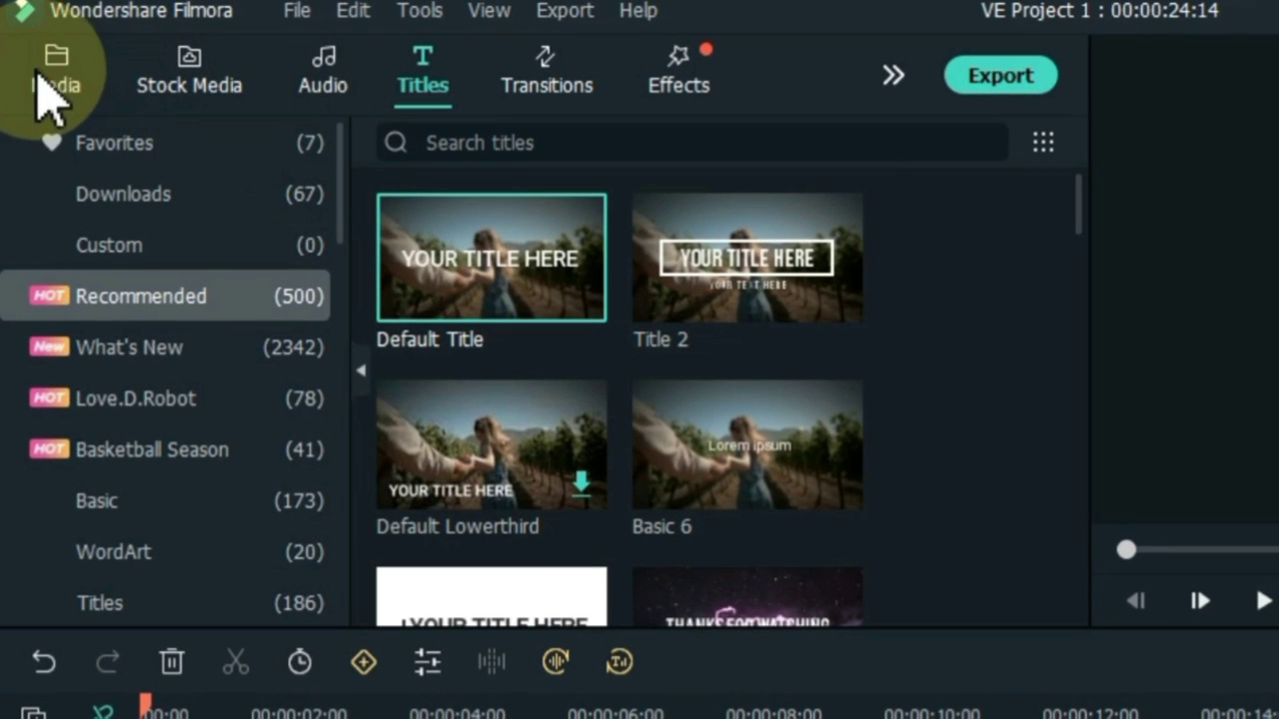
Import insta.png into Project Media, bringing it to two items beside the pool video
{"action": "left_click", "coordinate": [48, 95]}
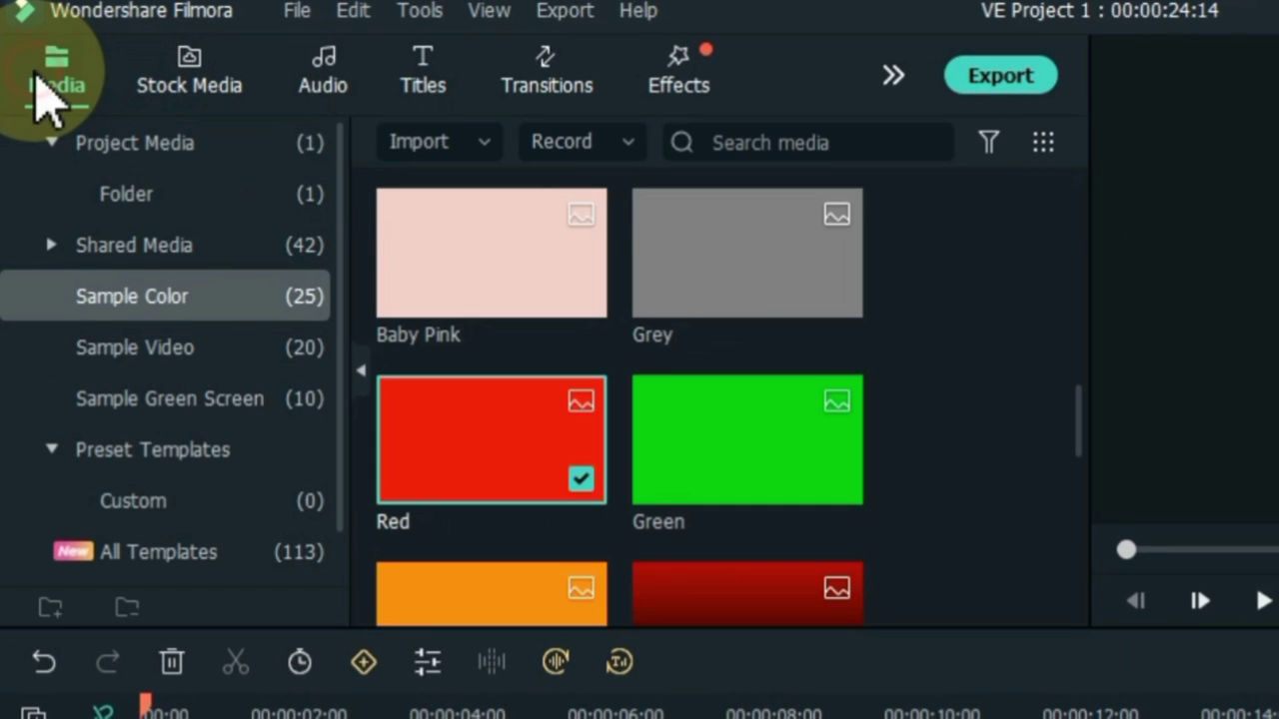
{"action": "left_click", "coordinate": [155, 150]}
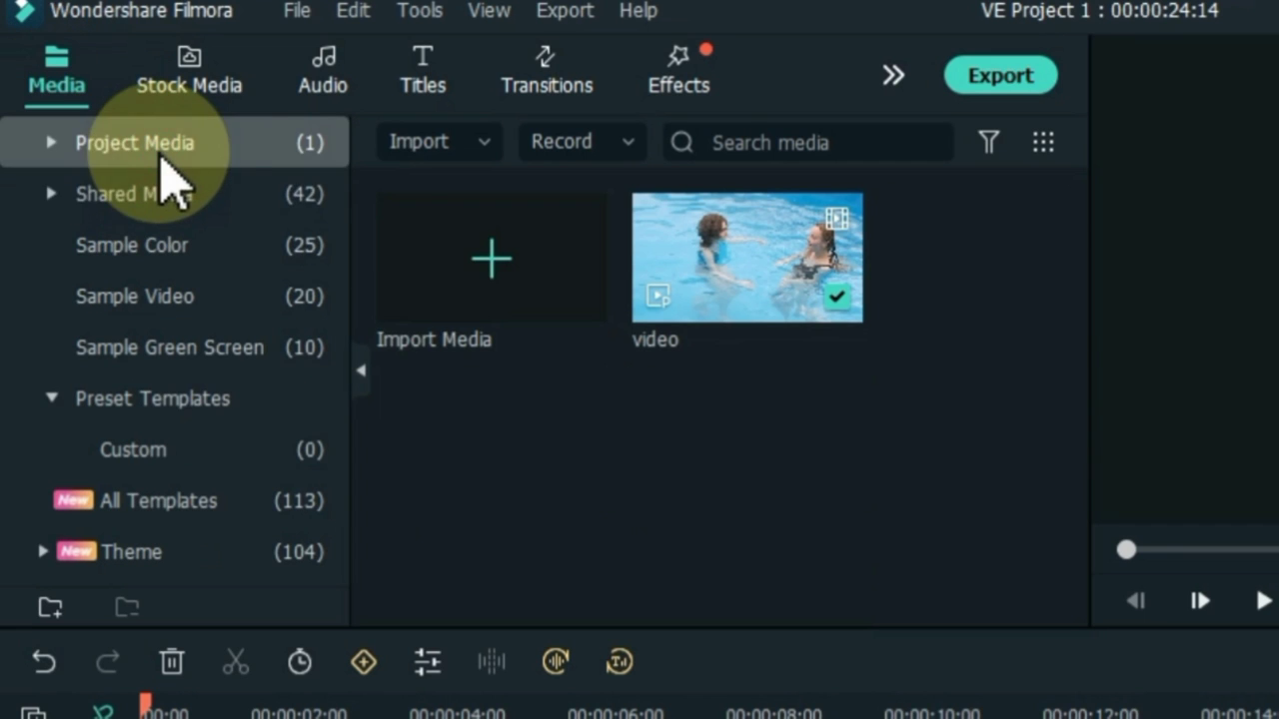
{"action": "left_click", "coordinate": [470, 294]}
{"action": "left_click", "coordinate": [312, 305]}
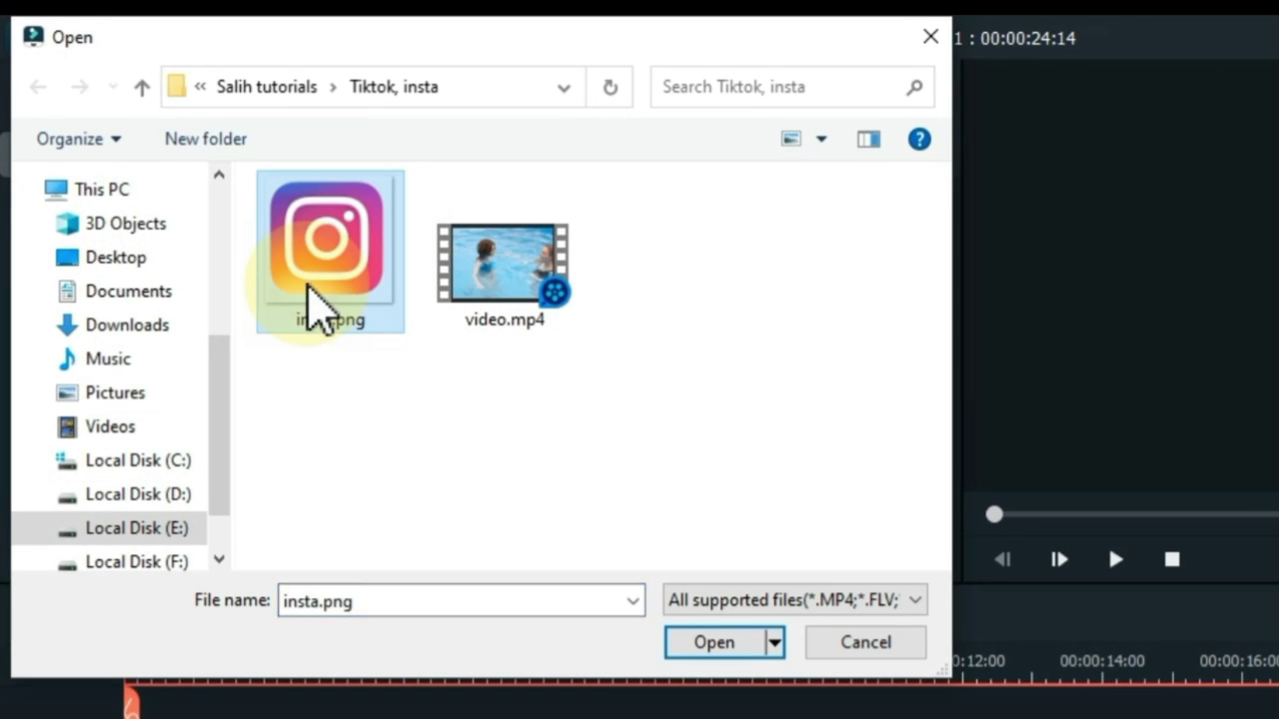
{"action": "left_click", "coordinate": [697, 650]}
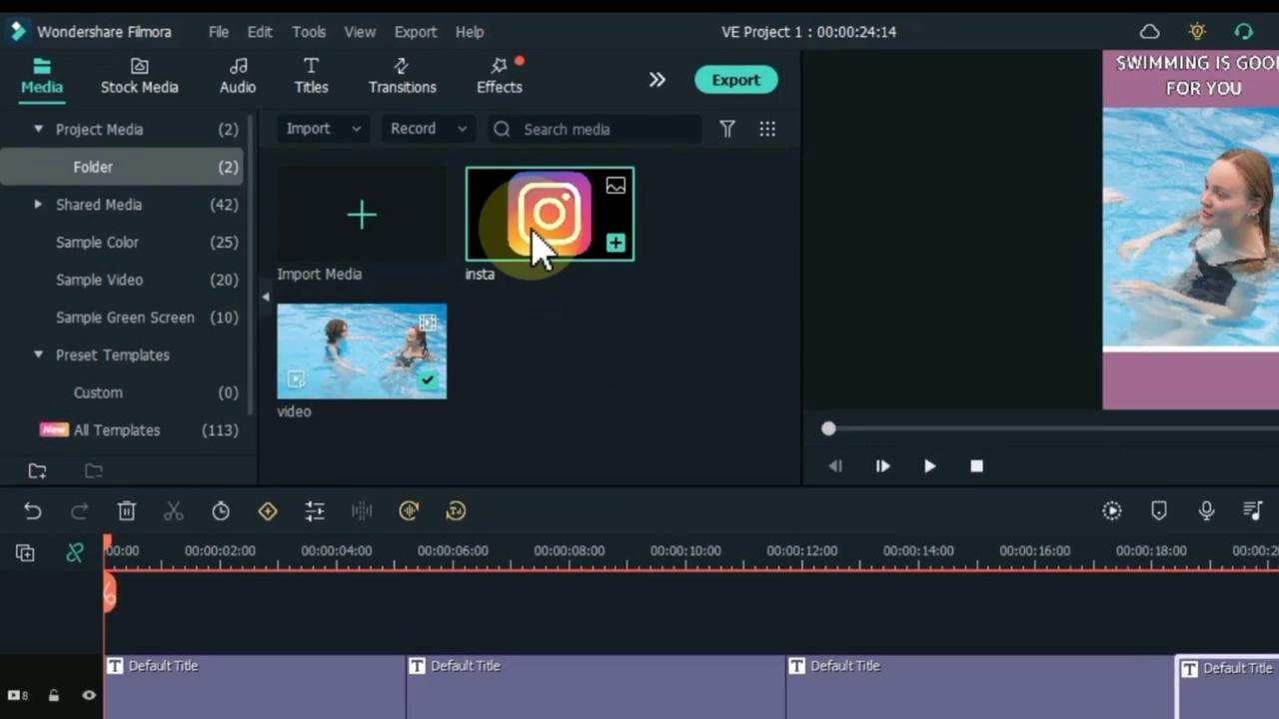
Put the insta logo on a new ninth track and shrink it to a small top-left icon
{"action": "left_click_drag", "start_coordinate": [655, 296], "coordinate": [82, 481]}
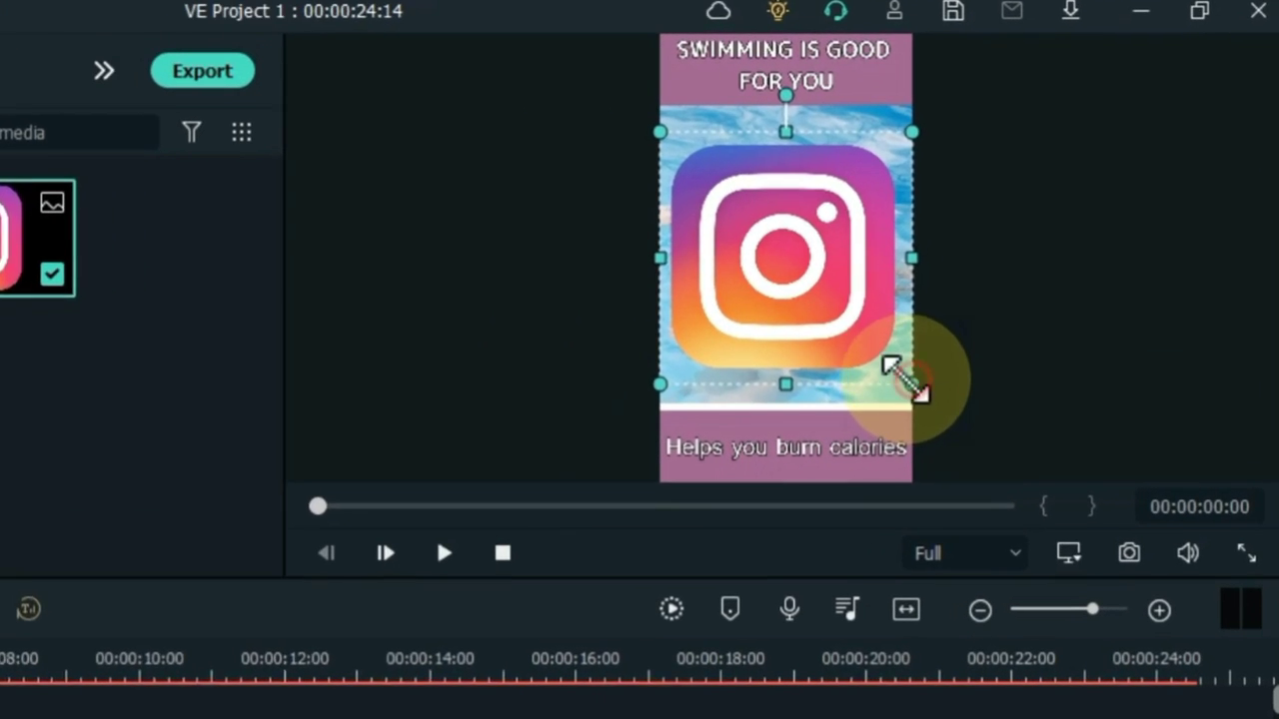
{"action": "left_click_drag", "start_coordinate": [1035, 256], "coordinate": [966, 148]}
{"action": "left_click_drag", "start_coordinate": [779, 204], "coordinate": [697, 112]}
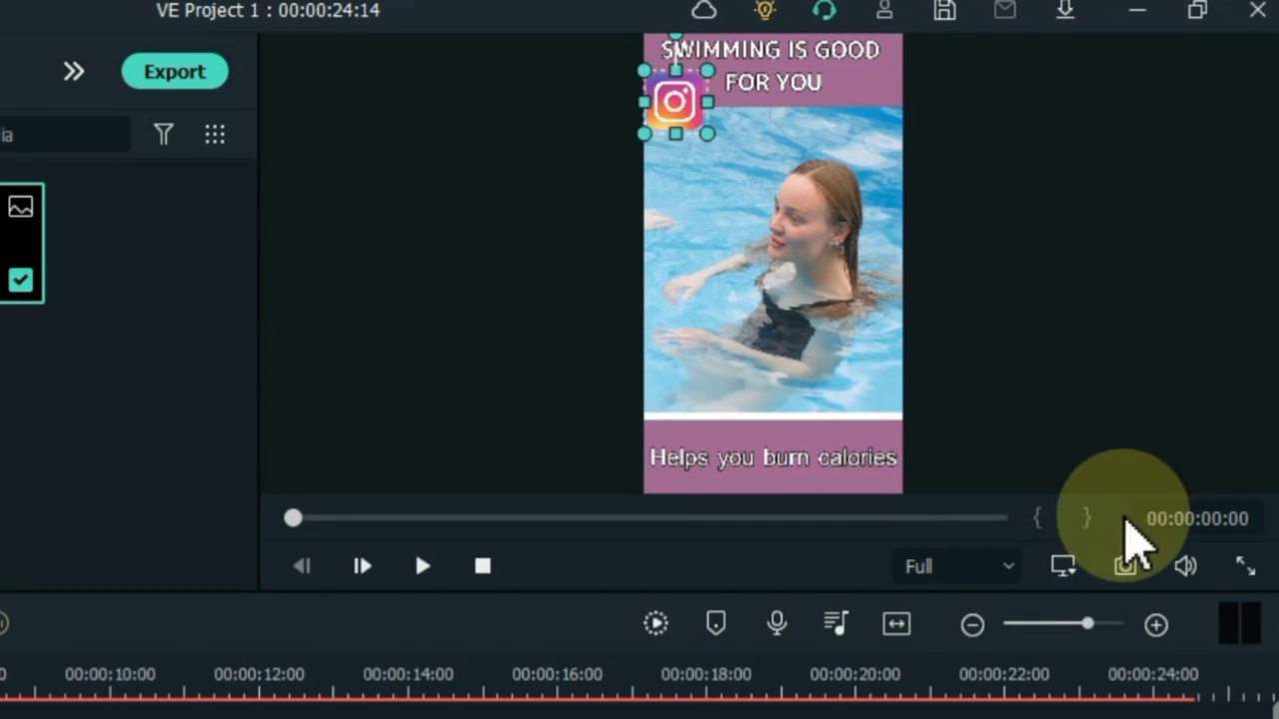
Zoom the preview to 75%, move the logo right and tilt it counter-clockwise
{"action": "left_click", "coordinate": [1062, 565]}
{"action": "mouse_move", "coordinate": [1032, 433]}
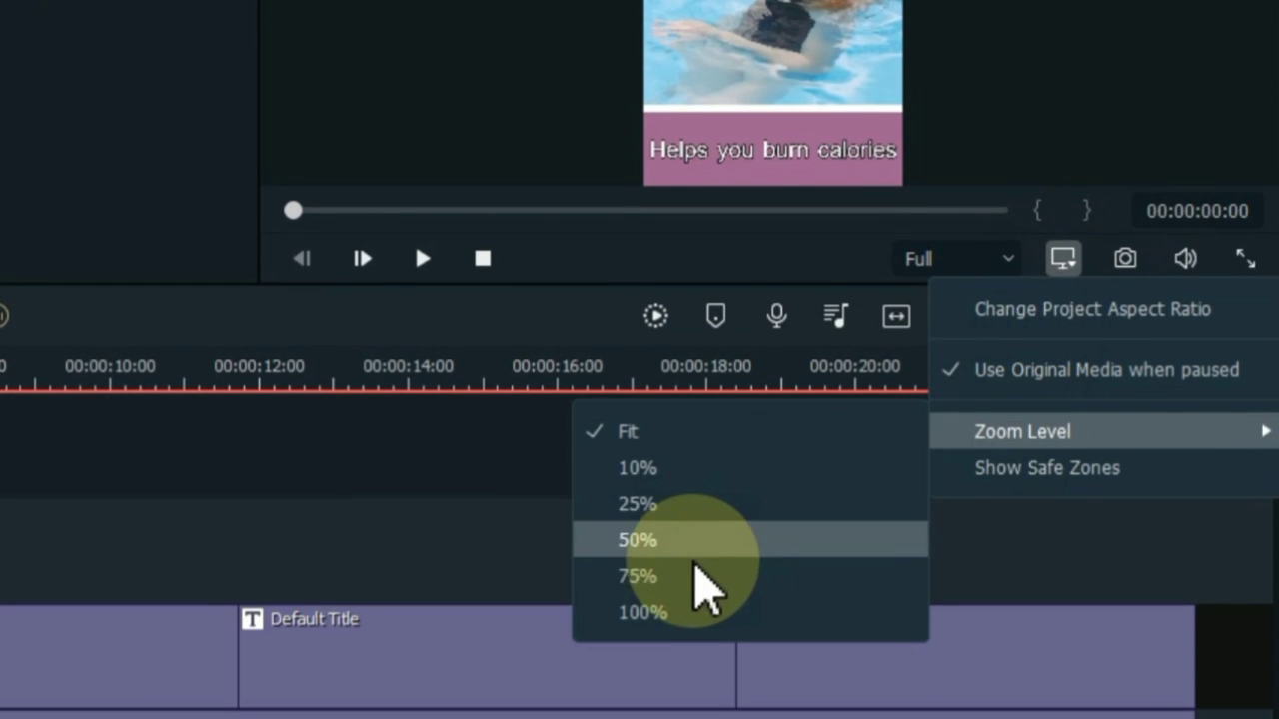
{"action": "left_click", "coordinate": [695, 576]}
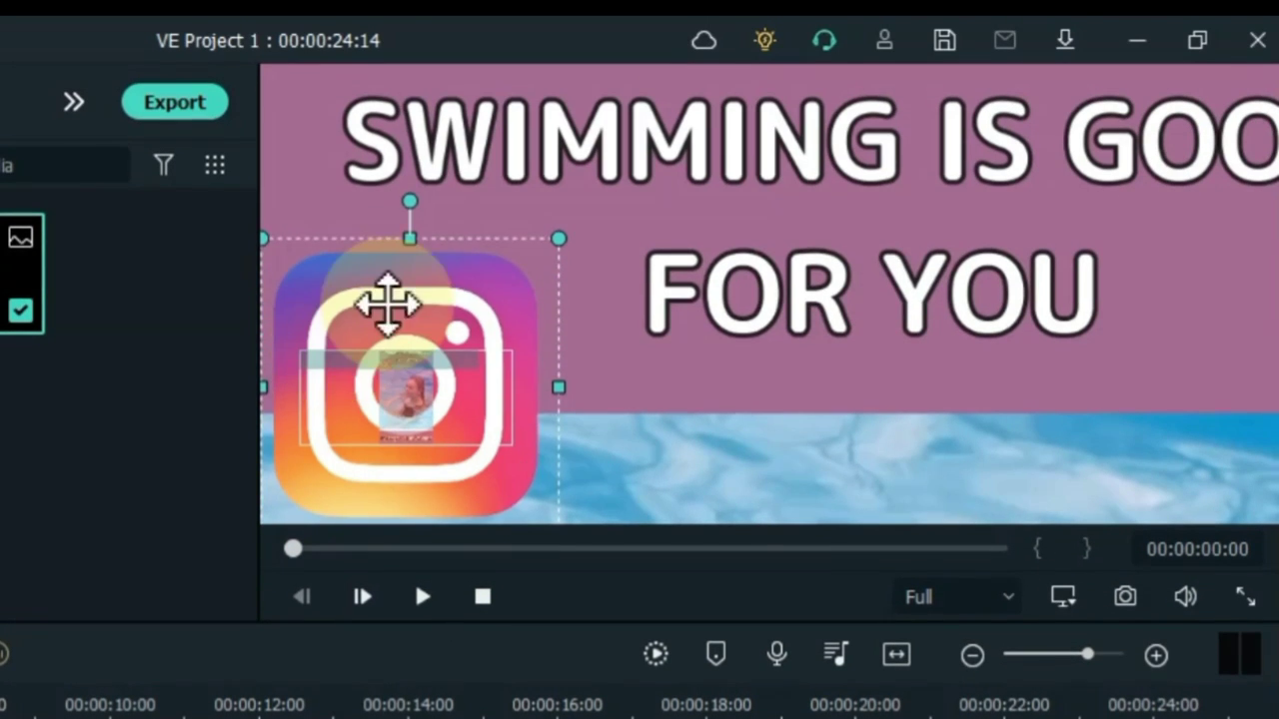
{"action": "left_click_drag", "start_coordinate": [388, 299], "coordinate": [461, 278]}
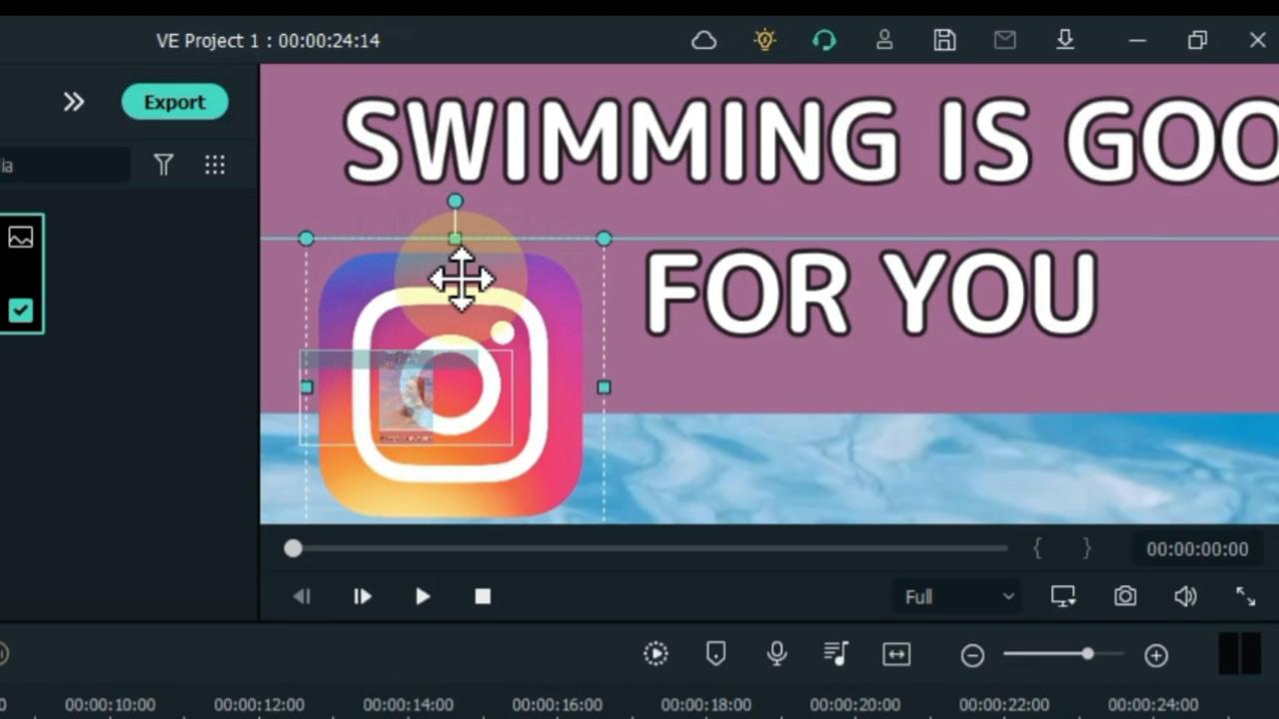
{"action": "left_click_drag", "start_coordinate": [432, 196], "coordinate": [365, 214]}
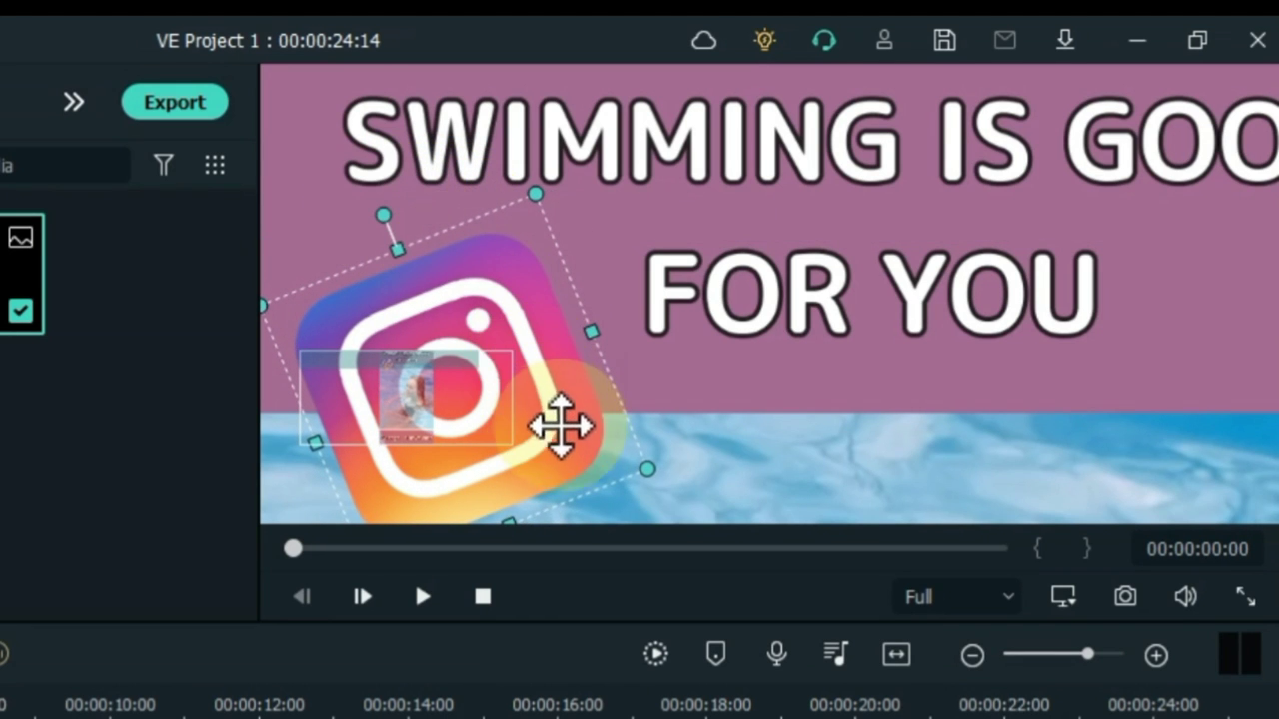
Change preview magnification, nudge the logo up beside the title, then set zoom back to Fit
{"action": "left_click", "coordinate": [1062, 596]}
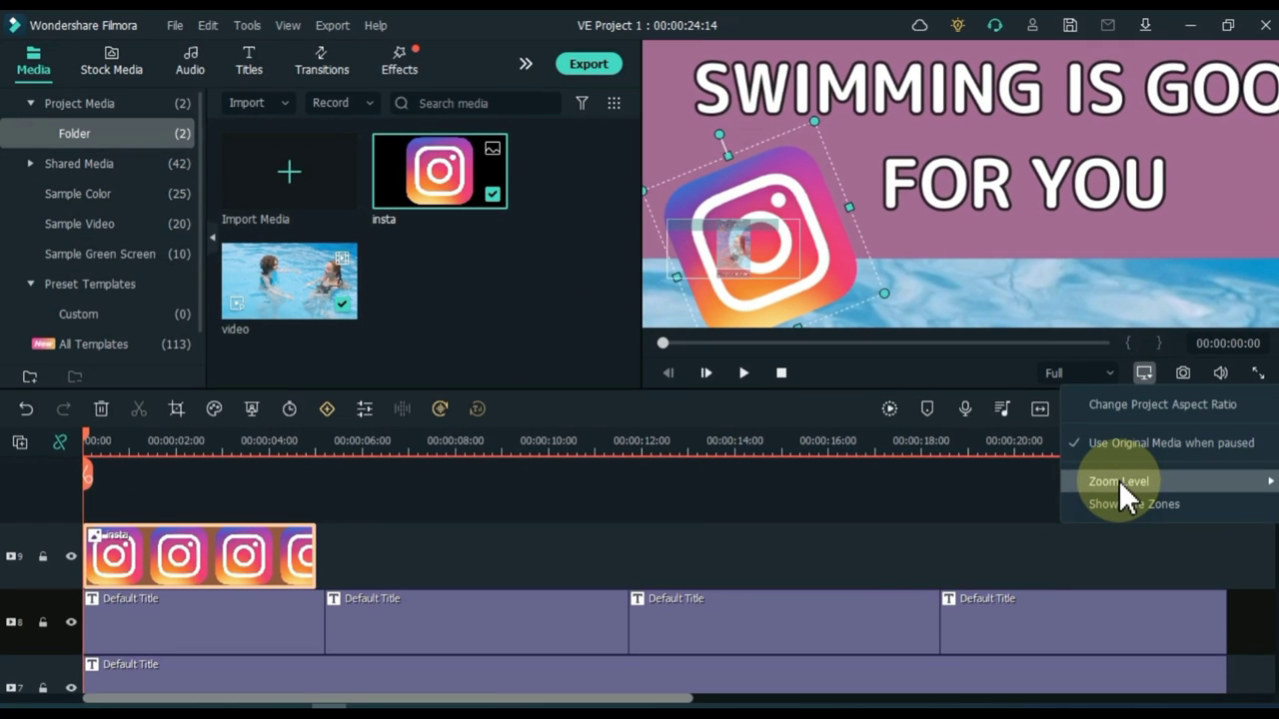
{"action": "mouse_move", "coordinate": [1119, 481]}
{"action": "left_click", "coordinate": [984, 549]}
{"action": "left_click_drag", "start_coordinate": [730, 241], "coordinate": [715, 218]}
{"action": "left_click_drag", "start_coordinate": [809, 178], "coordinate": [807, 174]}
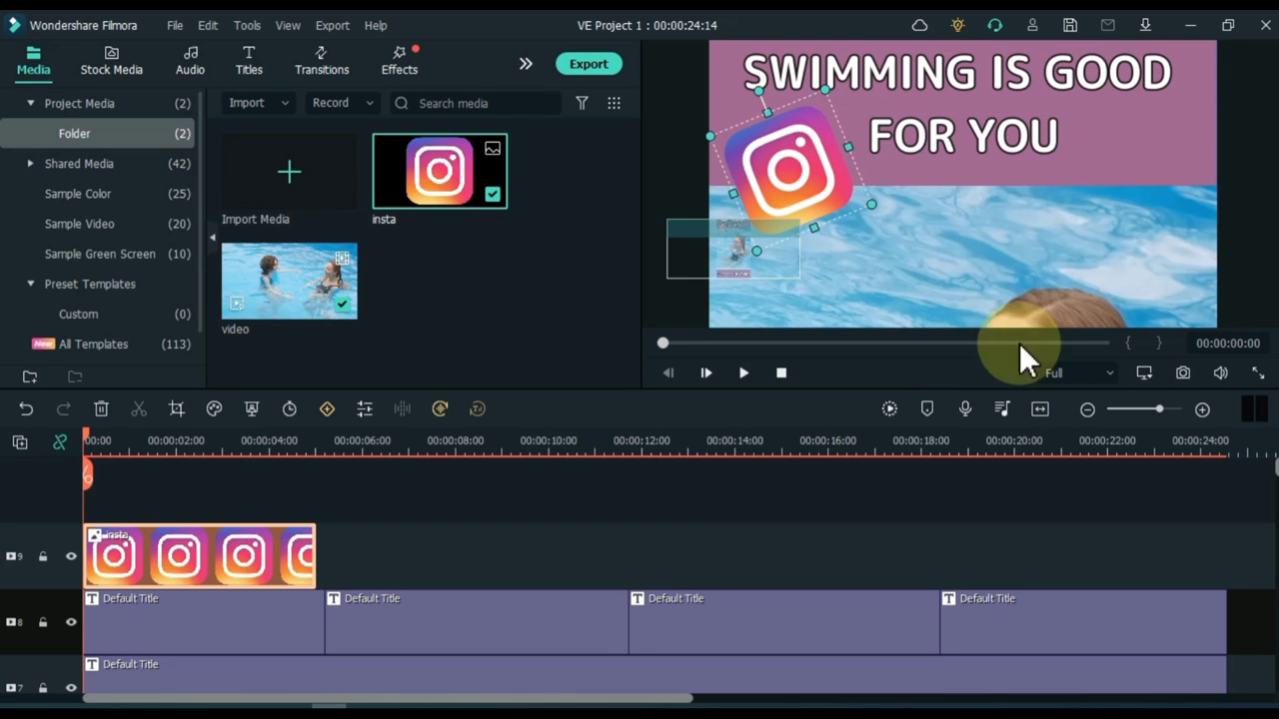
{"action": "left_click", "coordinate": [1144, 373]}
{"action": "mouse_move", "coordinate": [1124, 480]}
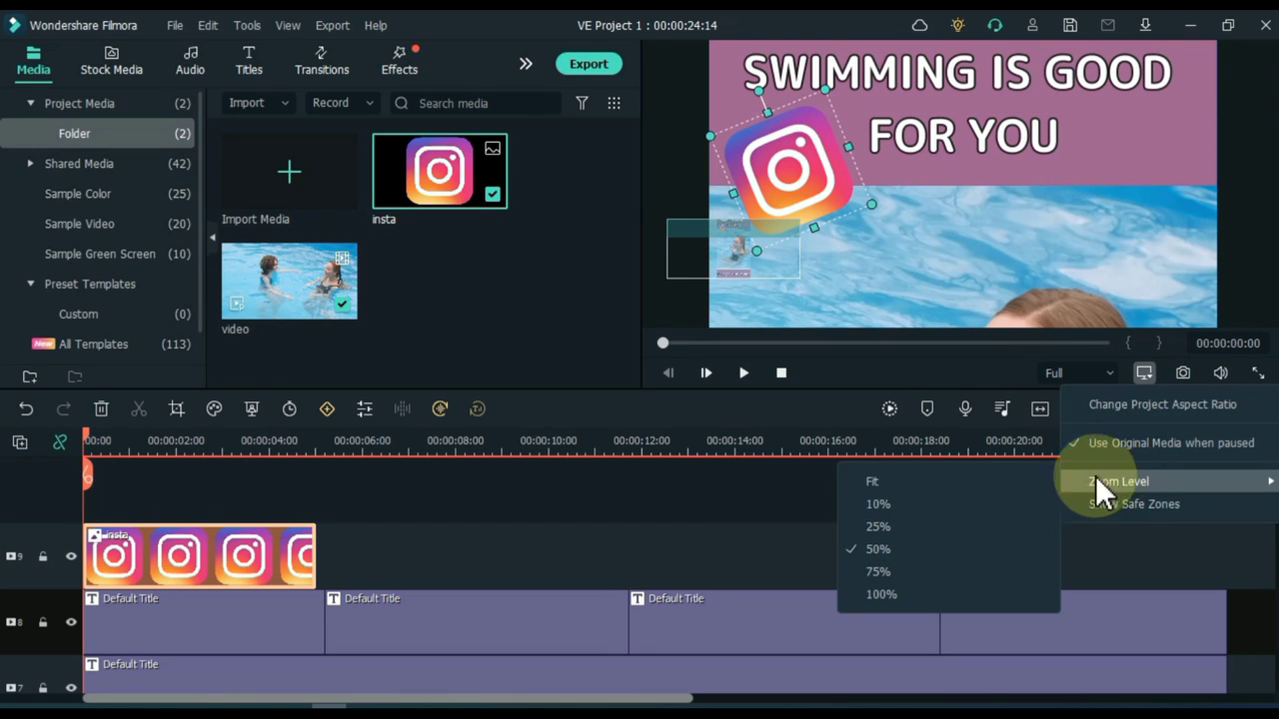
{"action": "left_click", "coordinate": [989, 482]}
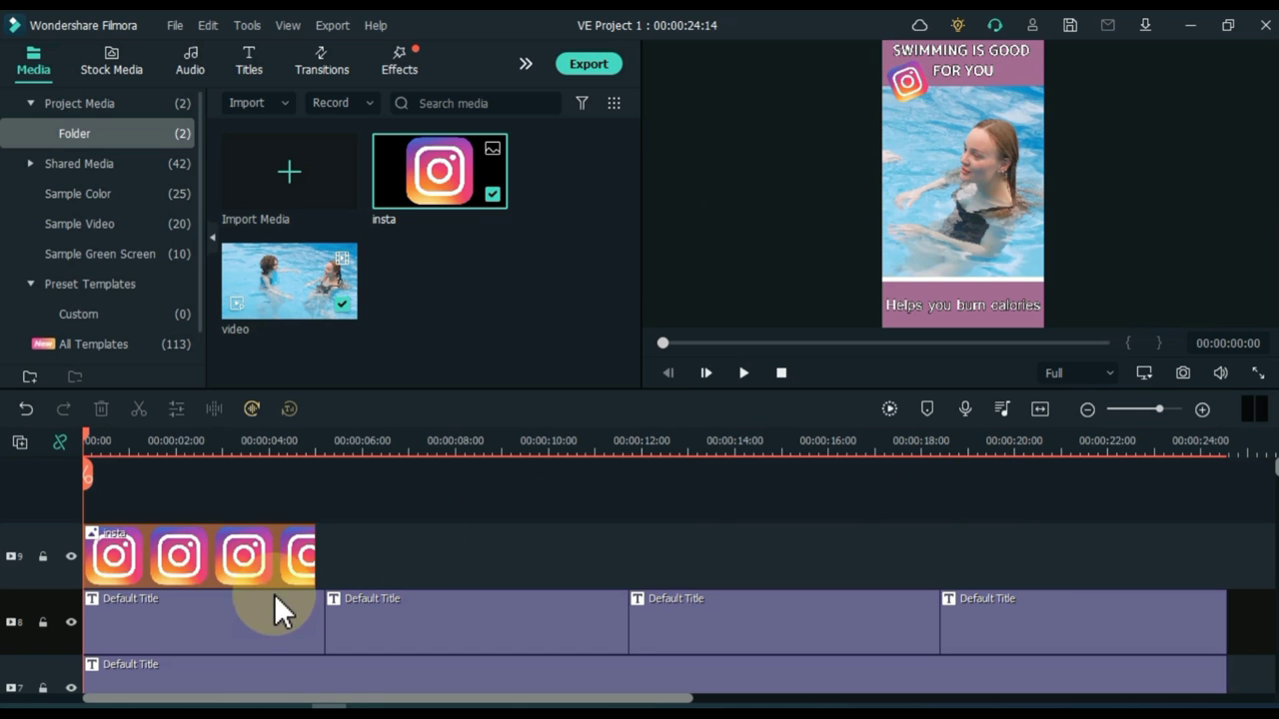
Stretch the logo clip across the full 24-second timeline and play the video full screen
{"action": "left_click_drag", "start_coordinate": [314, 549], "coordinate": [1223, 540]}
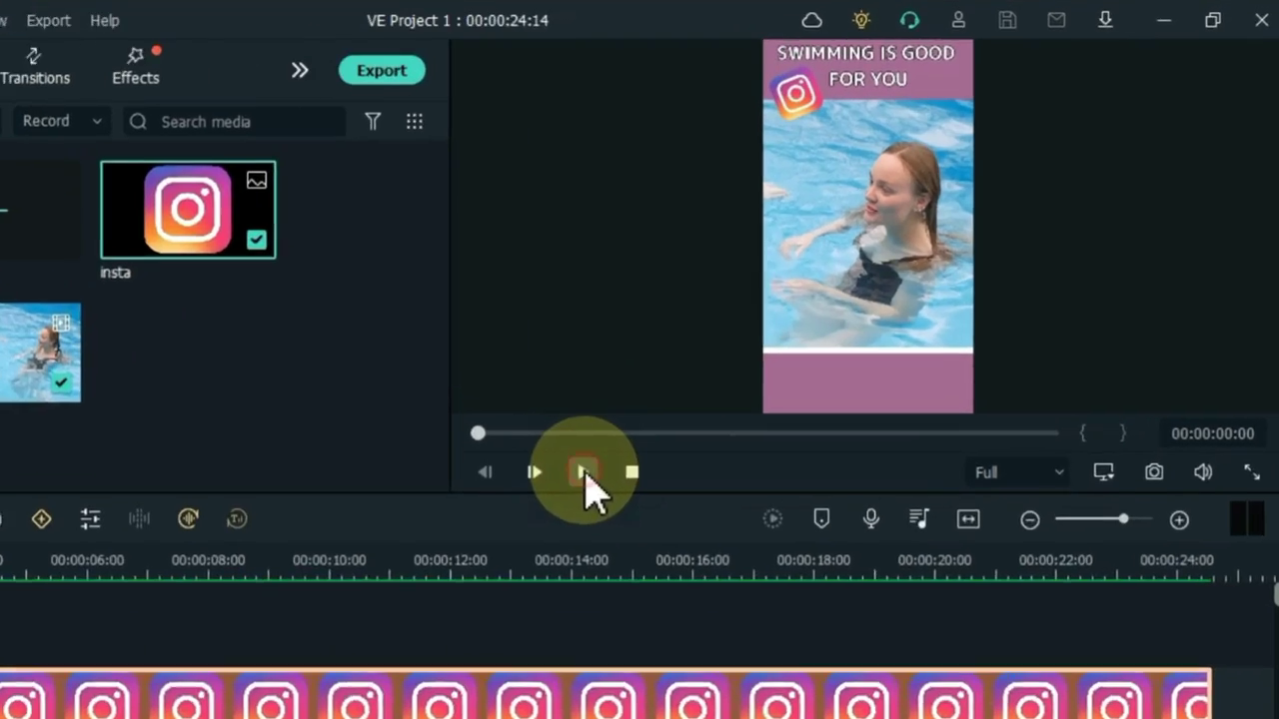
{"action": "left_click", "coordinate": [744, 373]}
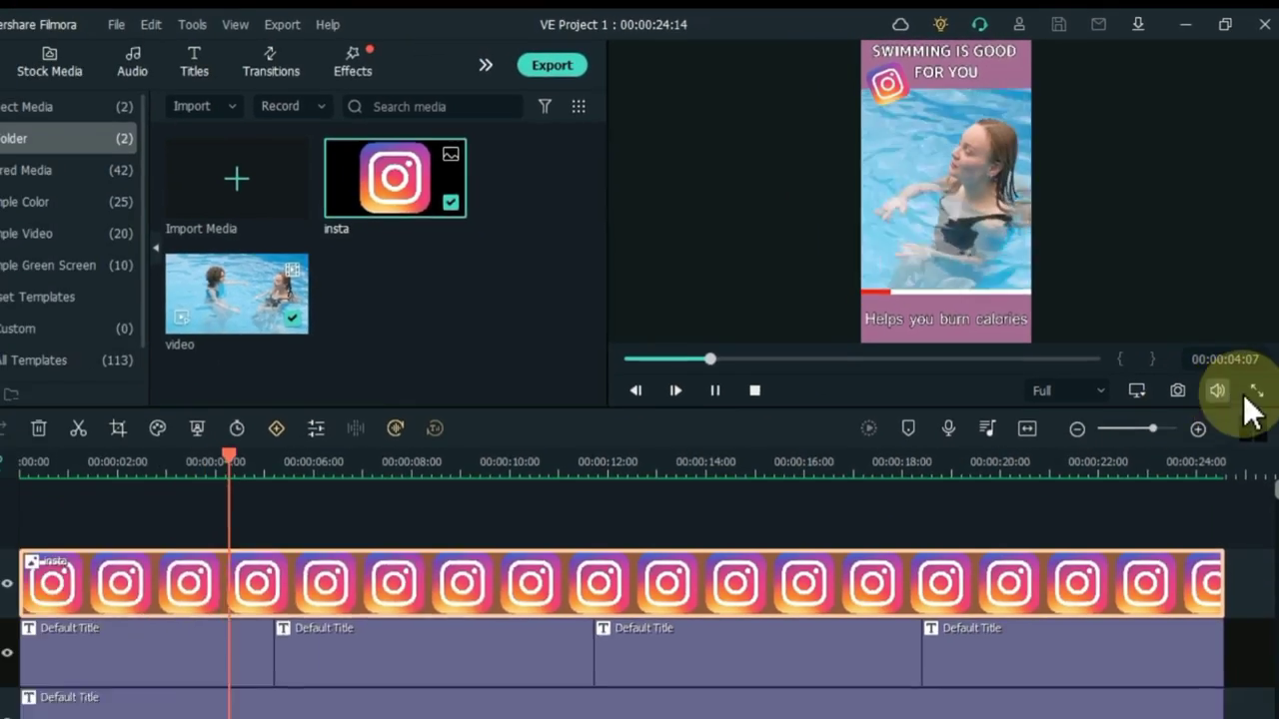
{"action": "left_click", "coordinate": [1245, 570]}
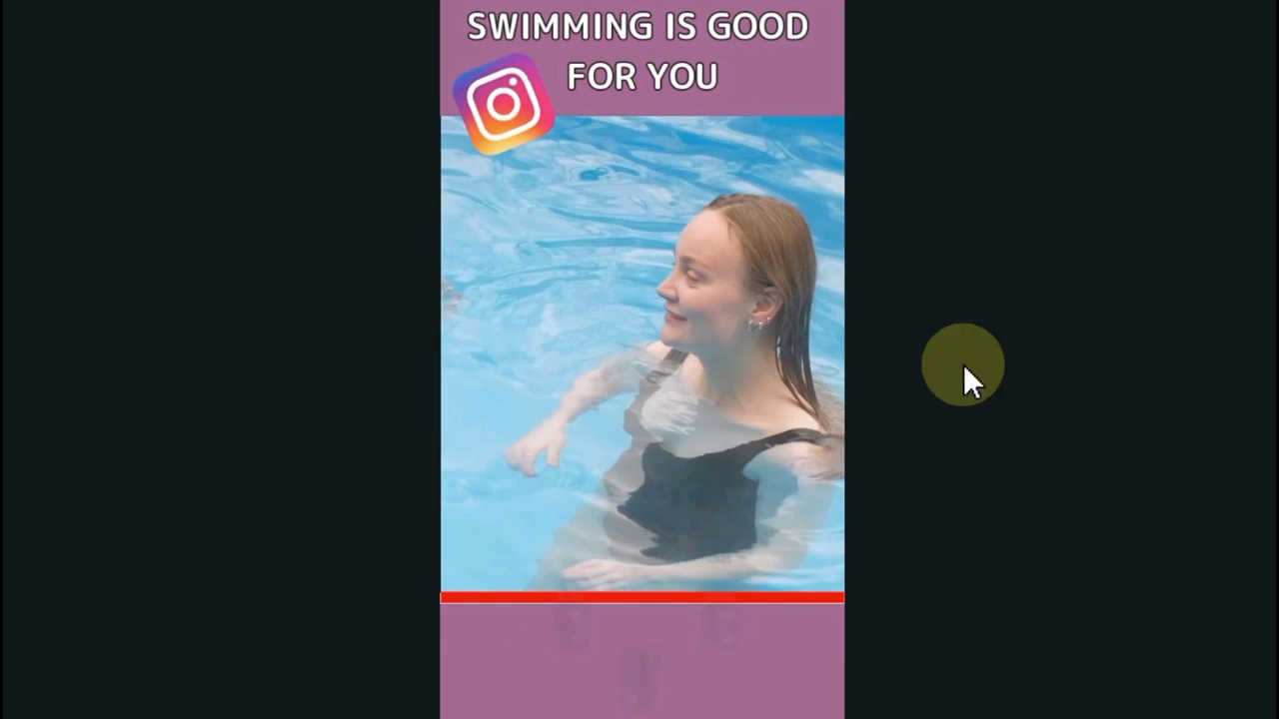
Rewind the full-screen preview to the start with Stop and play it again
{"action": "mouse_move", "coordinate": [203, 685]}
{"action": "left_click", "coordinate": [22, 675]}
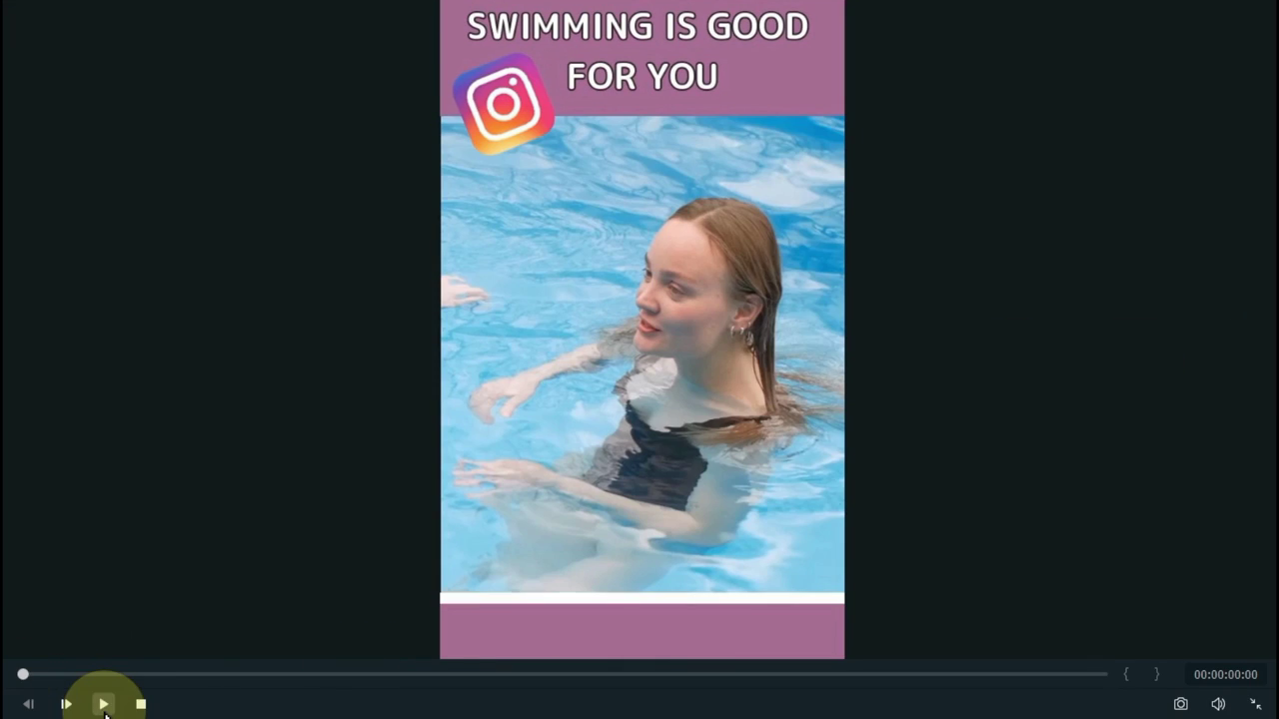
{"action": "left_click", "coordinate": [104, 706]}
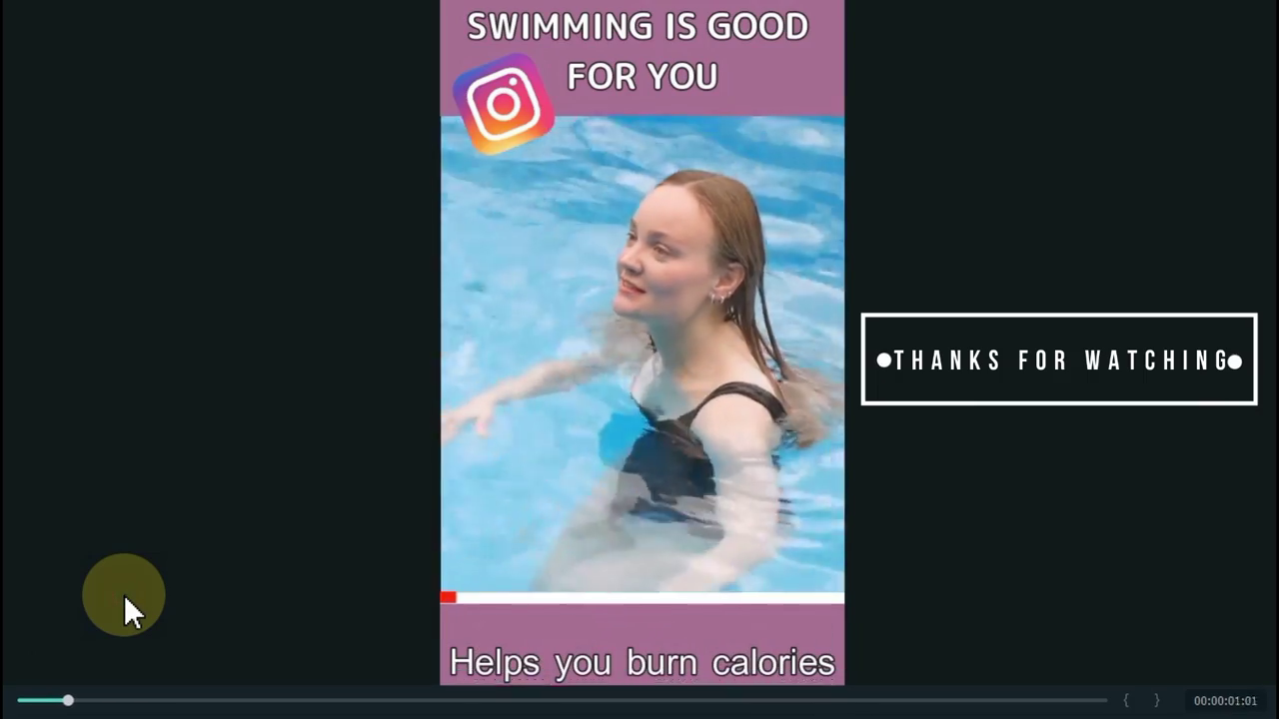